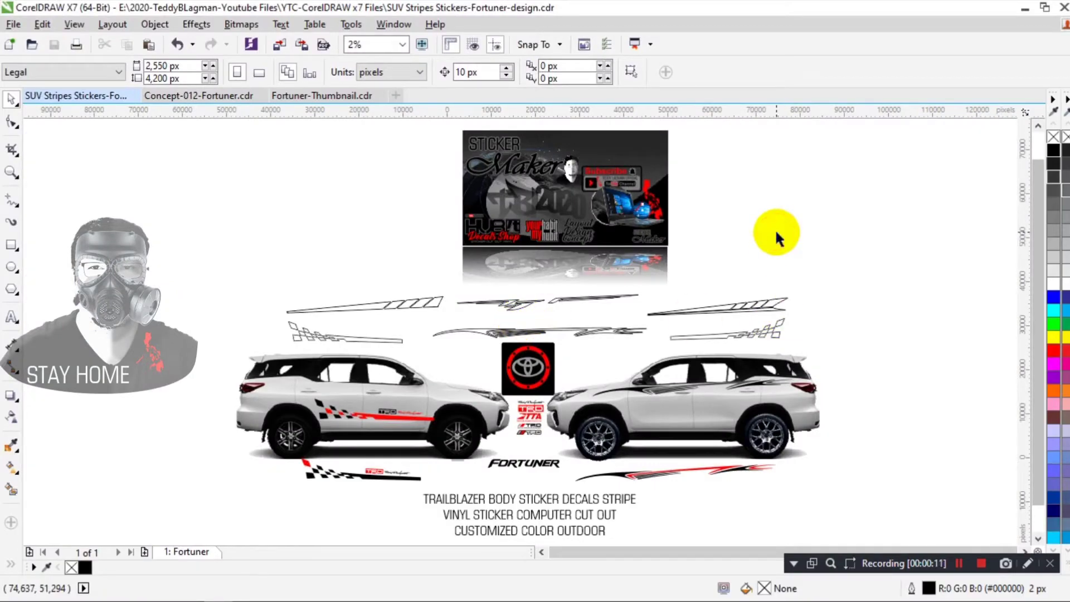
# Step: Move the whole checkered TRD stripe decal lower on the doors of the SUV that faces right
pyautogui.press('F2')
pyautogui.moveTo(174, 329); pyautogui.dragTo(862, 532)
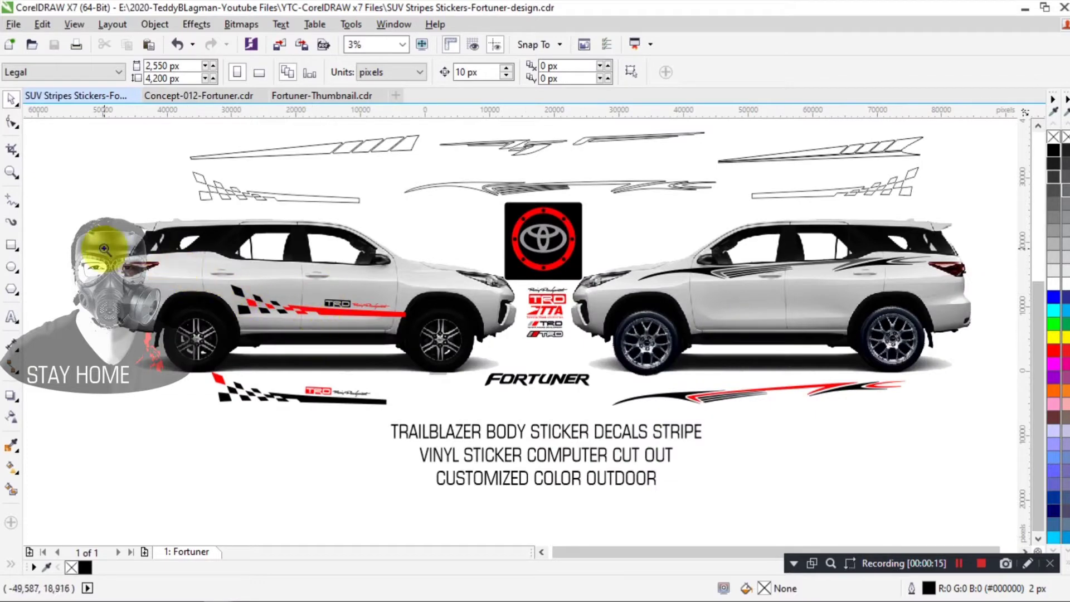
pyautogui.click(334, 340)
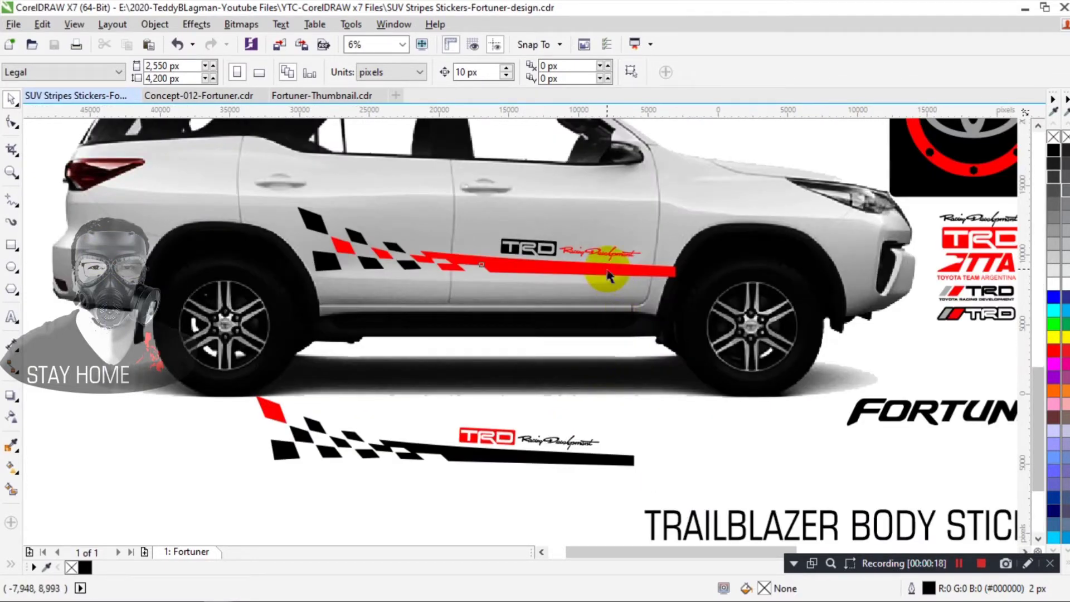
pyautogui.click(608, 270)
pyautogui.click(252, 211)
pyautogui.moveTo(248, 194); pyautogui.dragTo(691, 335)
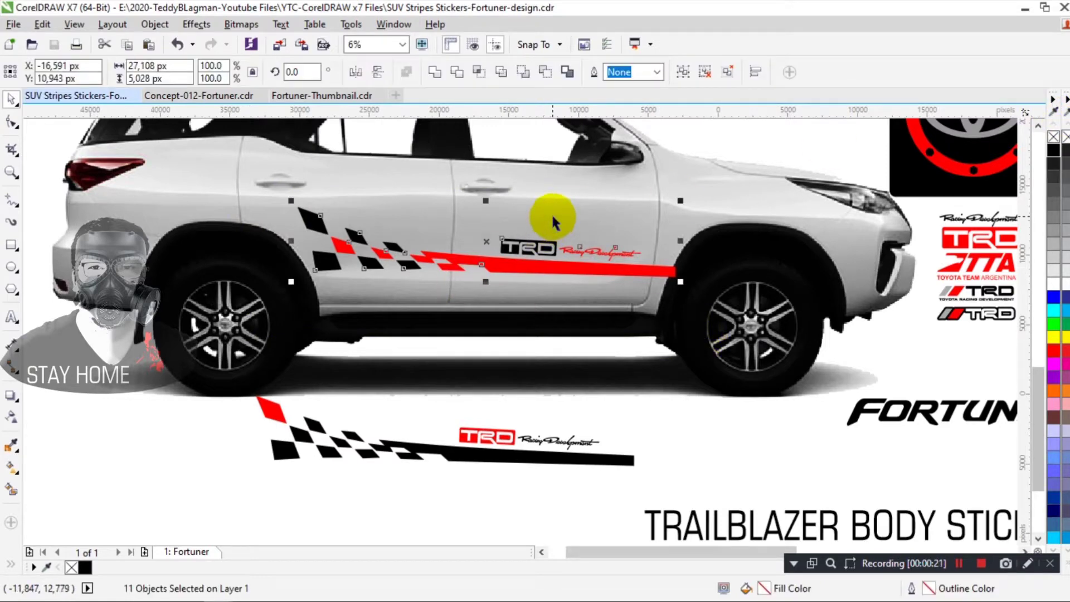
pyautogui.press('F2')
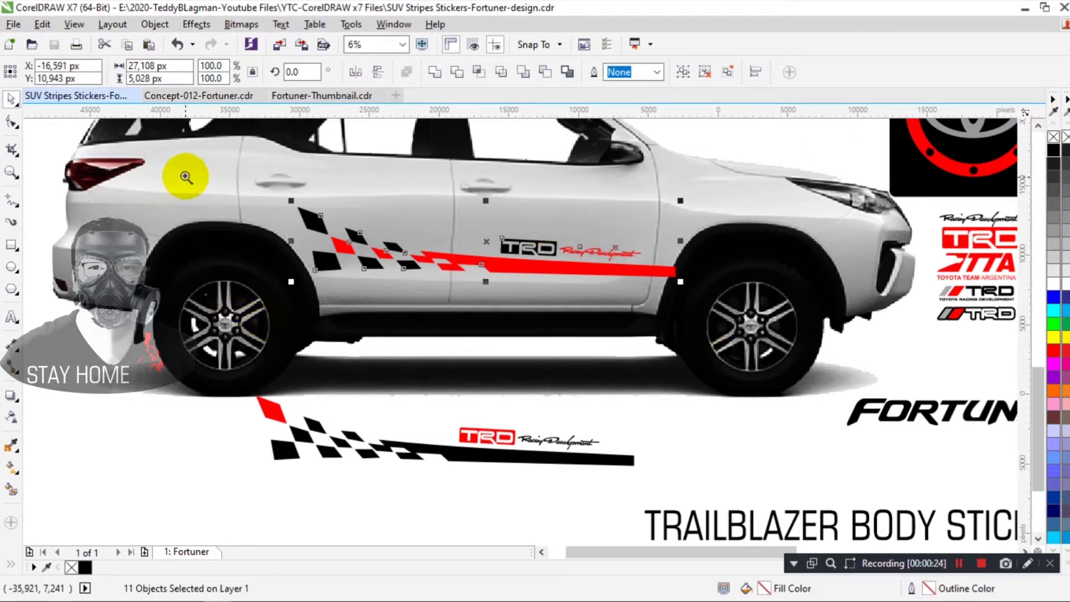
pyautogui.moveTo(188, 176); pyautogui.dragTo(784, 361)
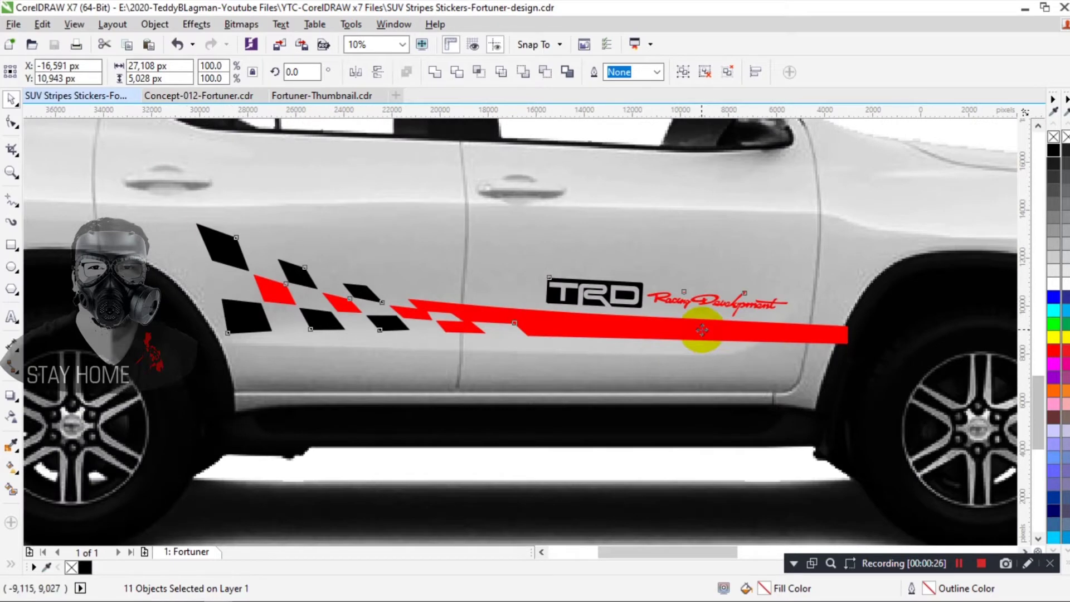
pyautogui.moveTo(702, 330); pyautogui.dragTo(712, 371)
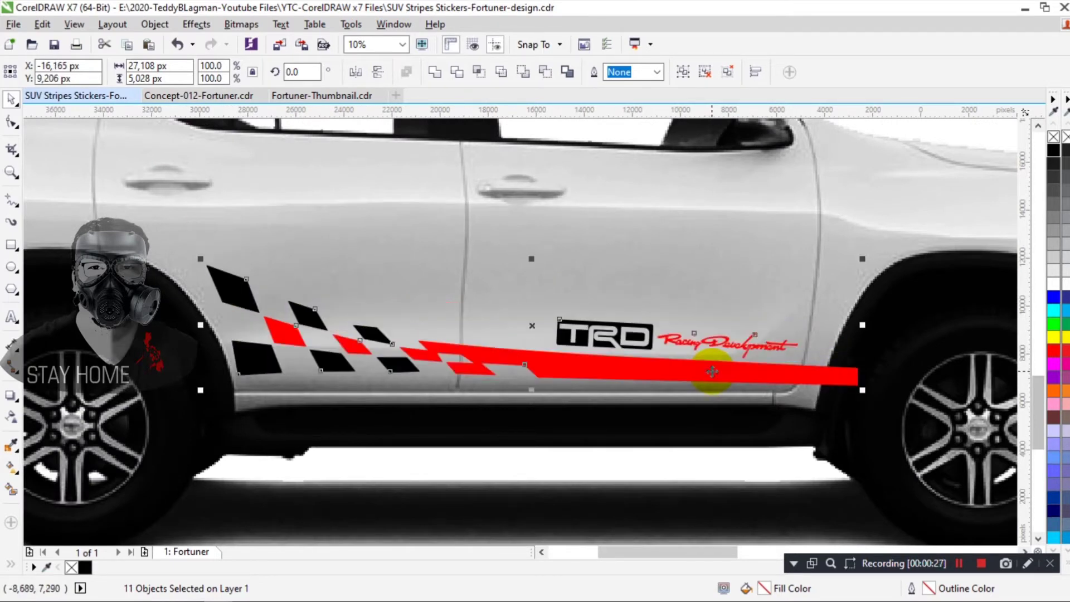
pyautogui.click(758, 413)
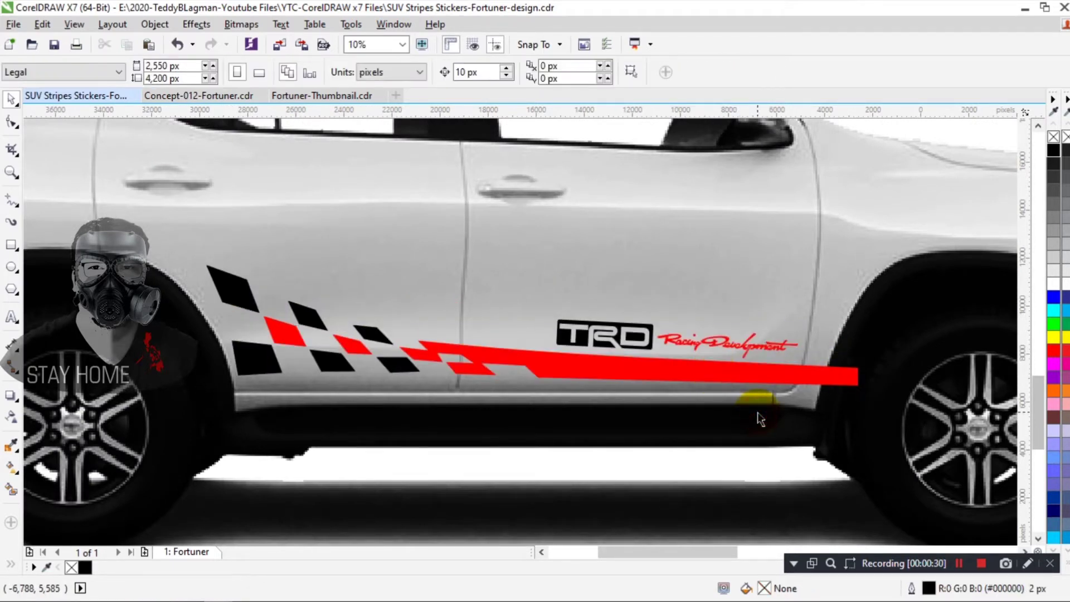
# Step: Add nodes on the red stripe's upper and lower edges where they cross the front door's edge
pyautogui.click(778, 332)
pyautogui.scroll(5, 877, 423)
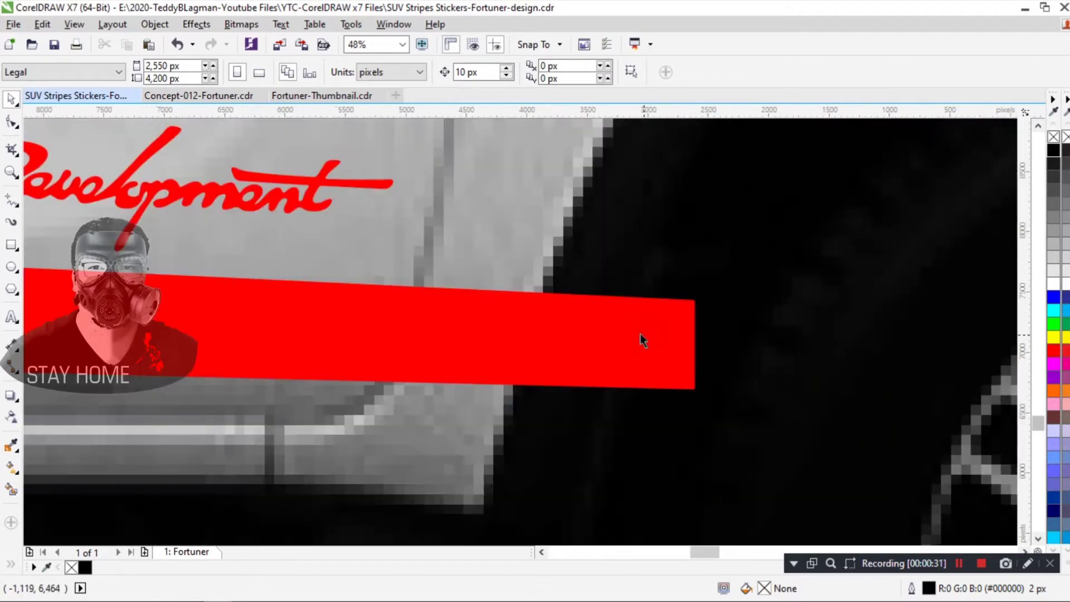
pyautogui.click(11, 122)
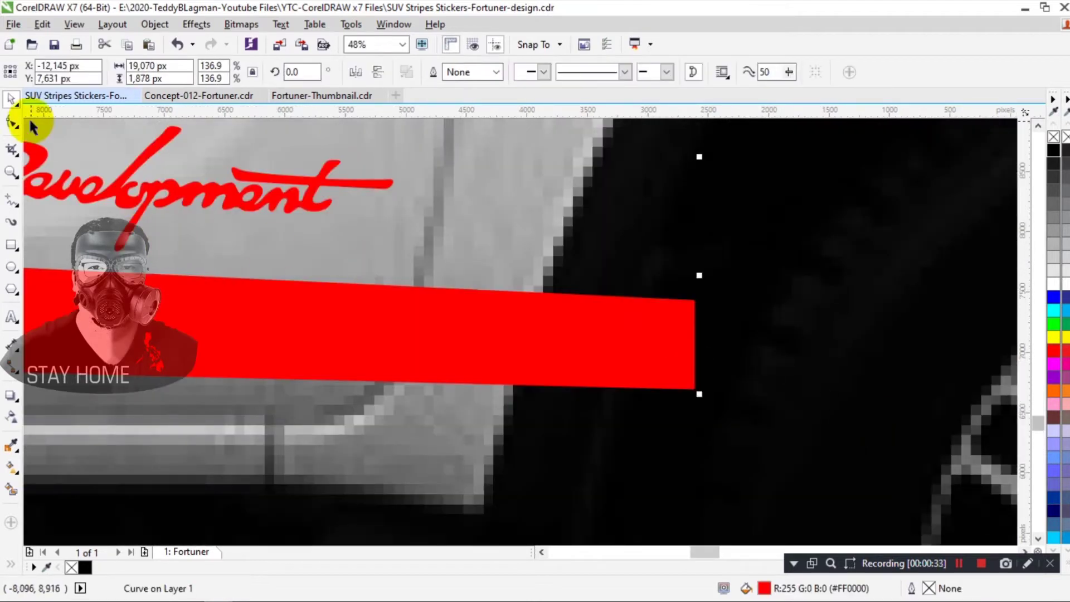
pyautogui.click(538, 290)
pyautogui.click(511, 387)
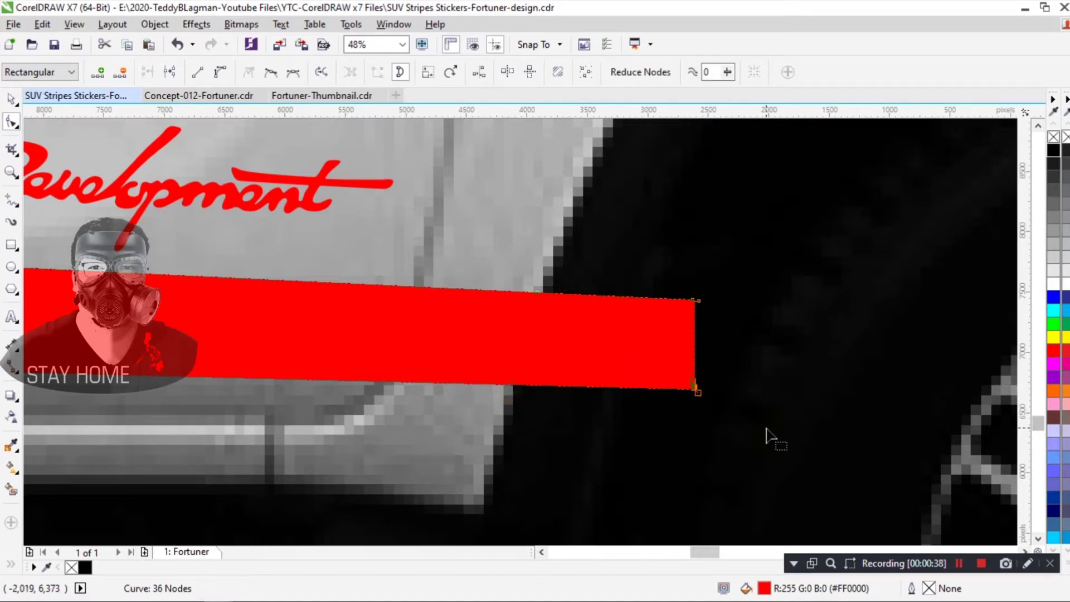
# Step: Delete the red stripe's lower end node overhanging the wheel arch and convert the stripe's end segments to straight lines
pyautogui.press('Delete')
pyautogui.moveTo(715, 433); pyautogui.dragTo(729, 452)
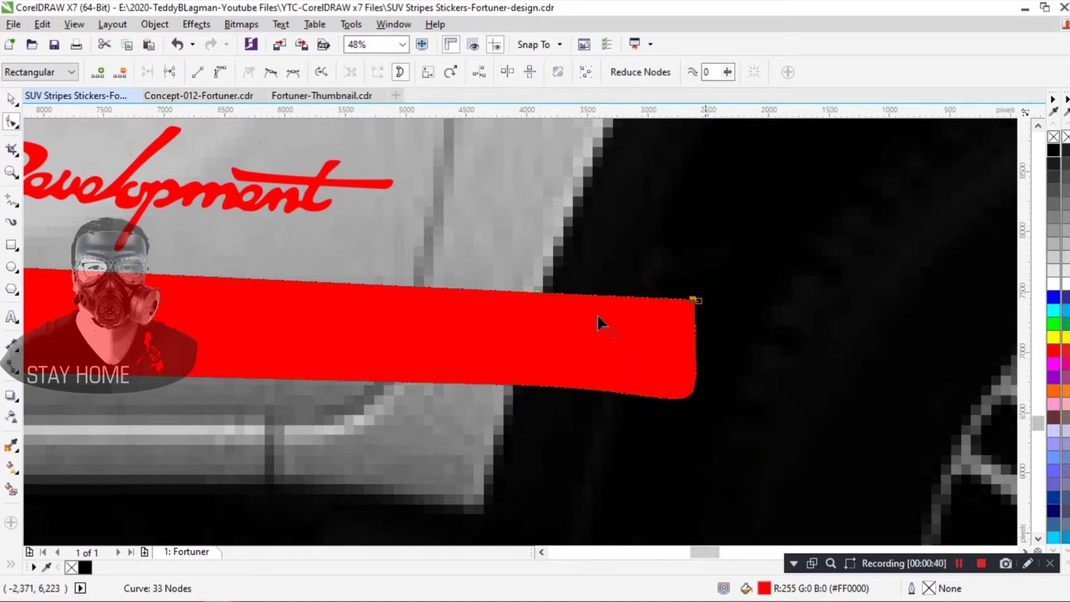
pyautogui.click(199, 70)
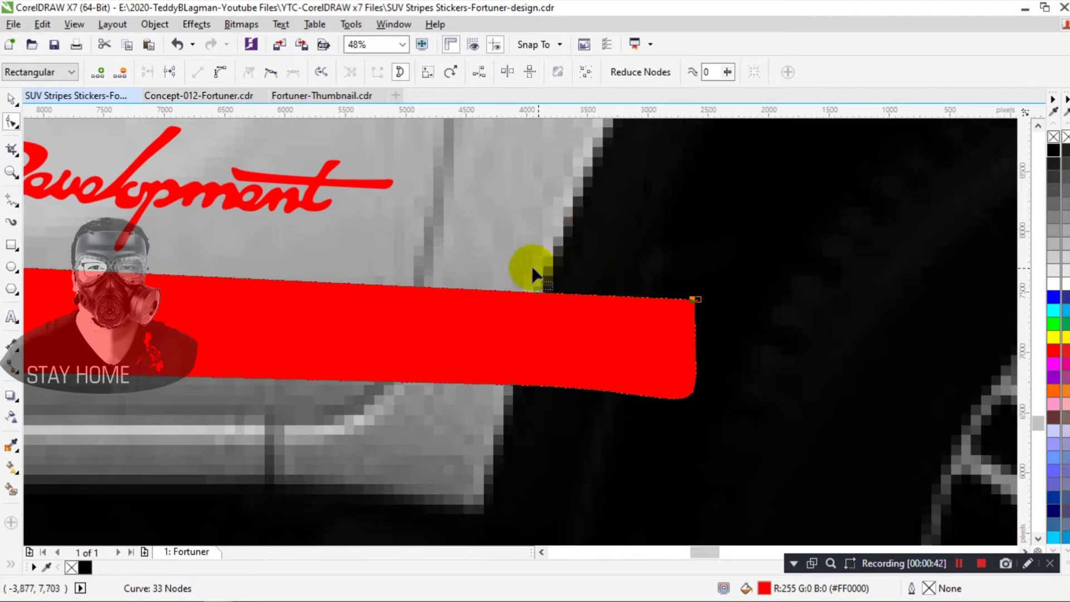
pyautogui.moveTo(429, 260); pyautogui.dragTo(765, 444)
pyautogui.click(233, 96)
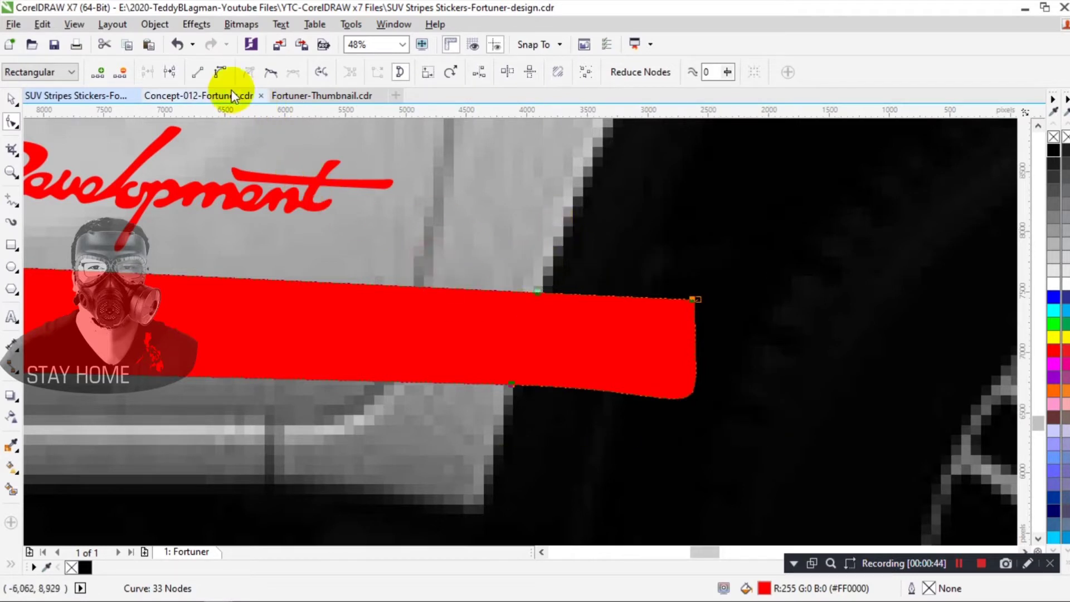
pyautogui.click(200, 71)
# Step: Remove the remaining overhanging upper end of the red stripe and straighten its cut end along the door edge
pyautogui.click(671, 285)
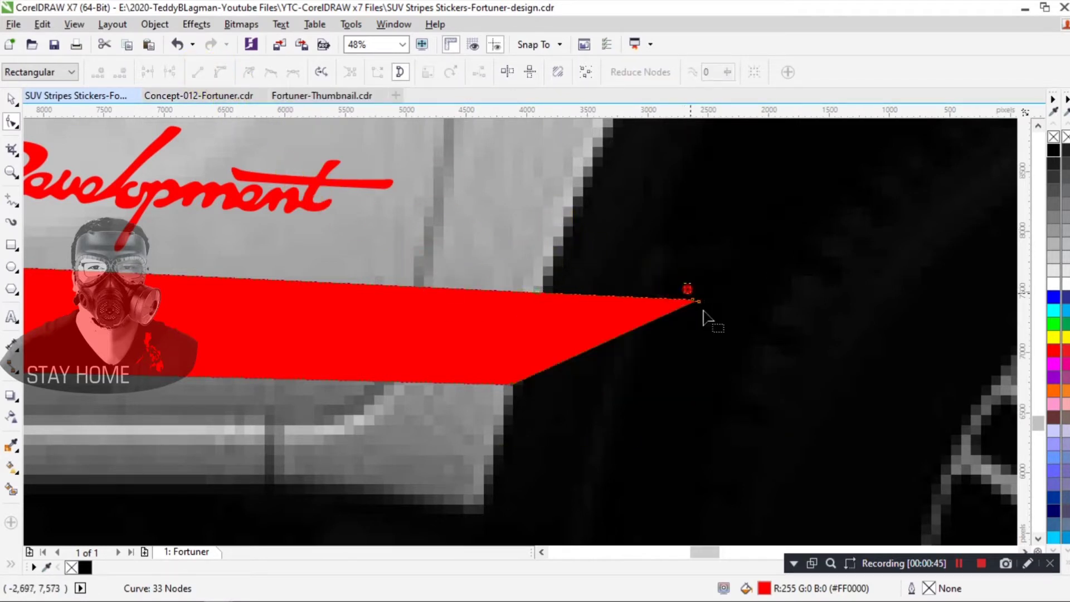
pyautogui.press('Delete')
pyautogui.click(683, 312)
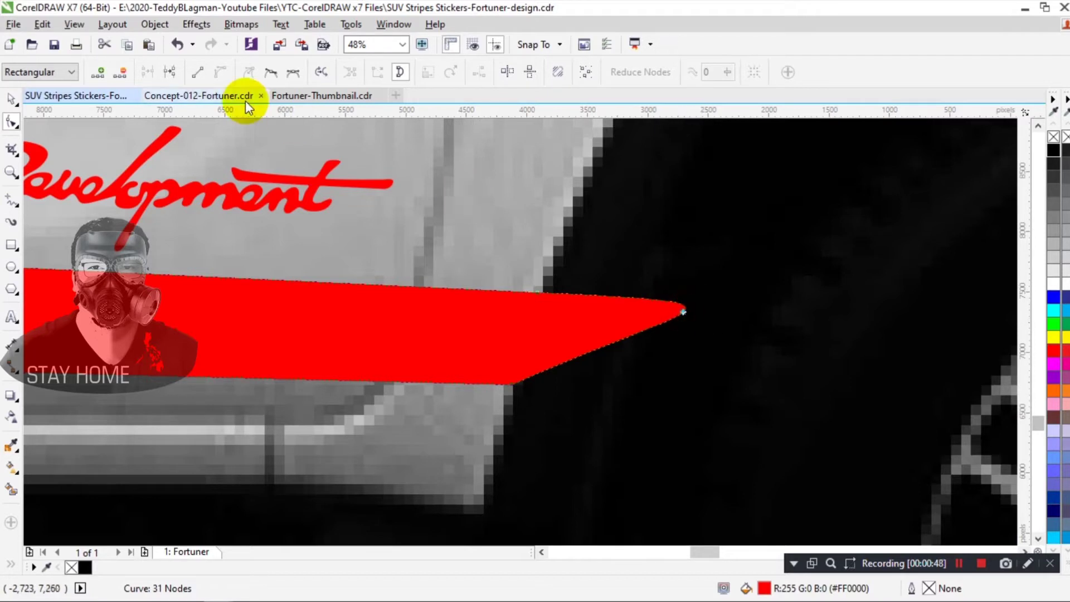
pyautogui.click(200, 73)
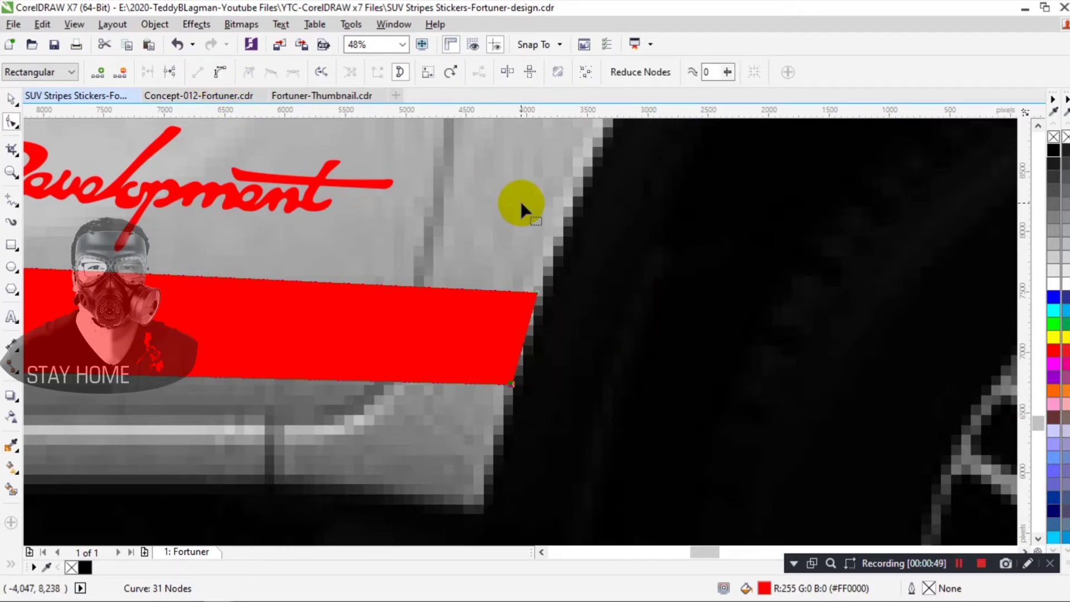
pyautogui.press('F4')
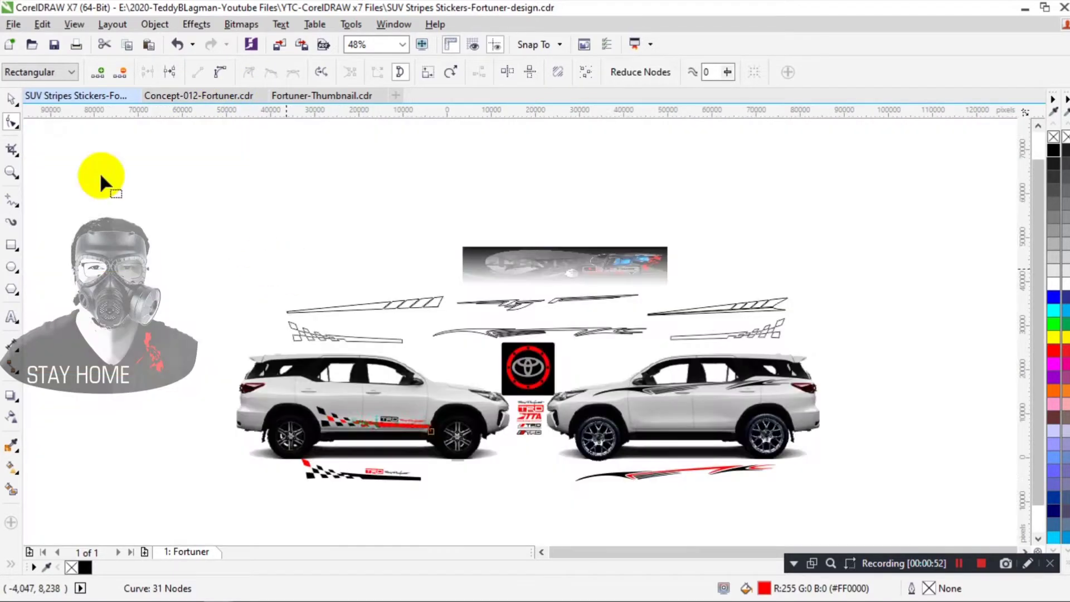
pyautogui.press('space')
pyautogui.click(188, 223)
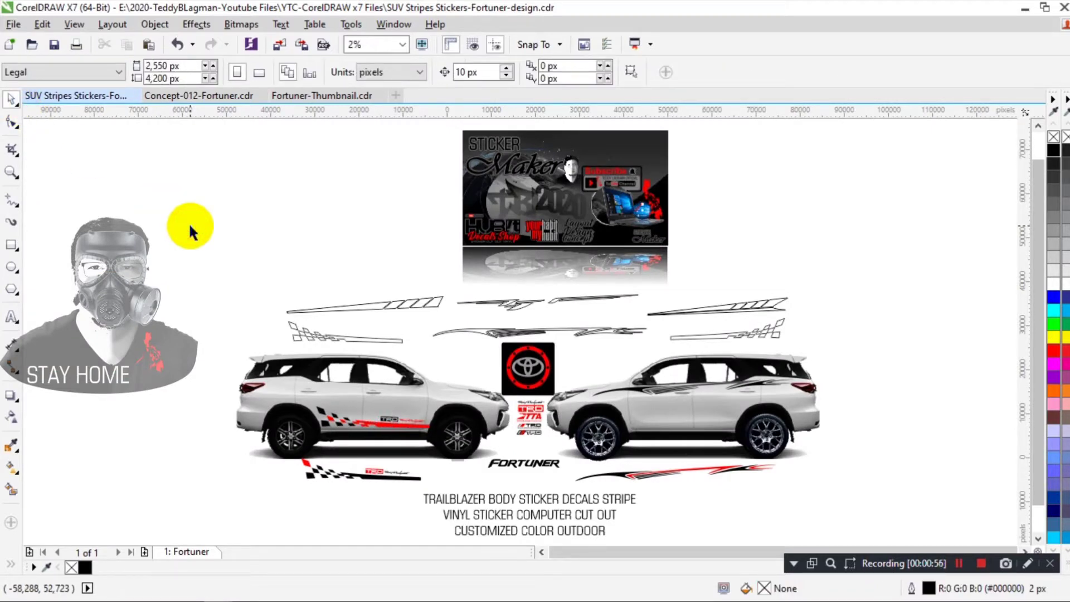
# Step: Fill the long grey stripe and the small grey rear accent on the left-facing SUV with red (255, 0, 0)
pyautogui.press('z')
pyautogui.moveTo(199, 326); pyautogui.dragTo(901, 482)
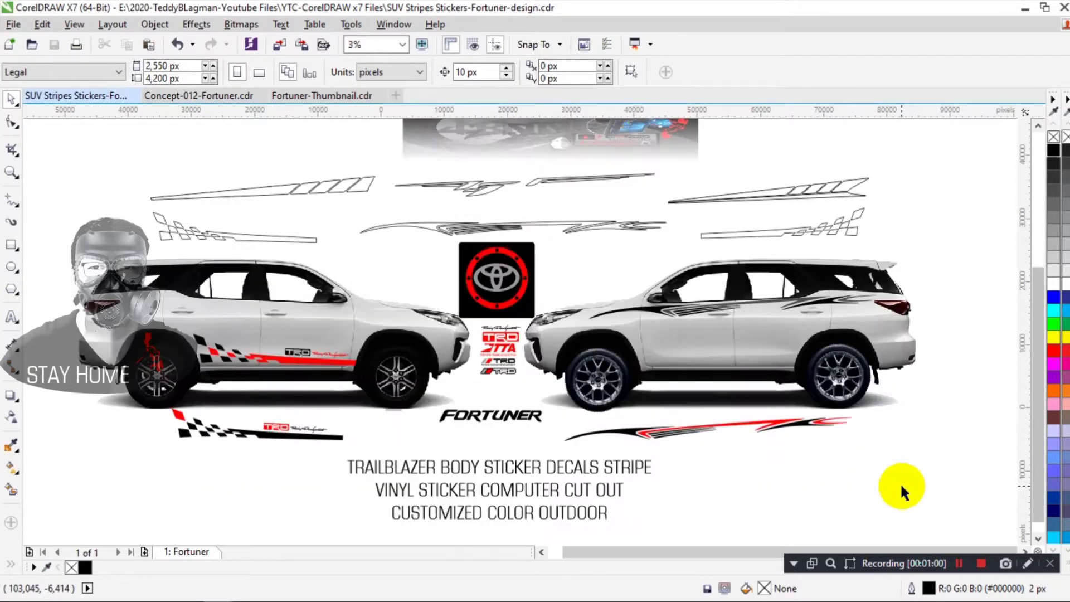
pyautogui.press('F2')
pyautogui.moveTo(567, 272); pyautogui.dragTo(913, 396)
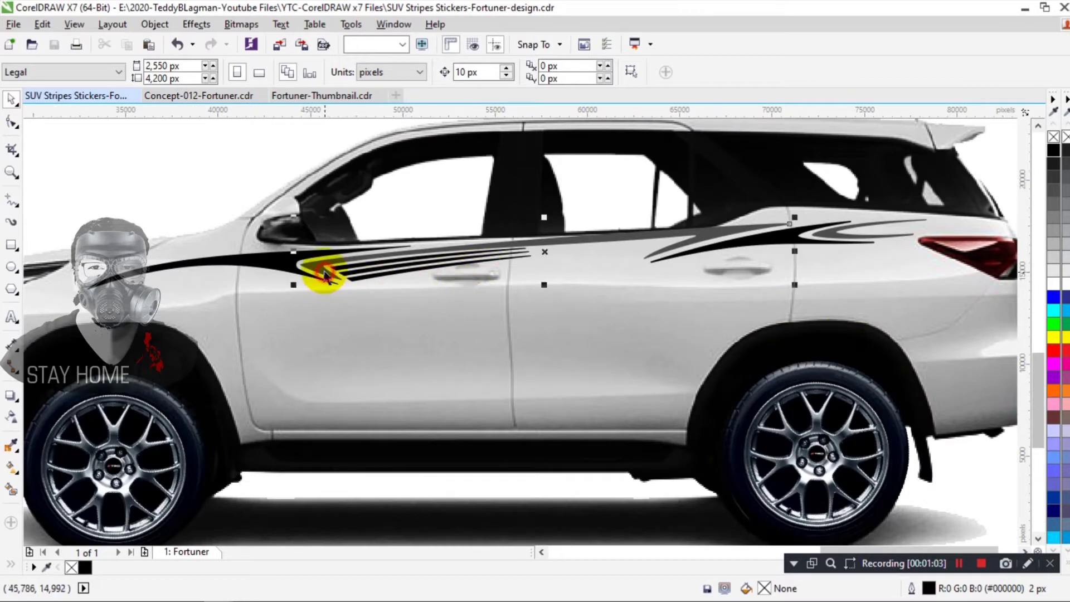
pyautogui.click(325, 275)
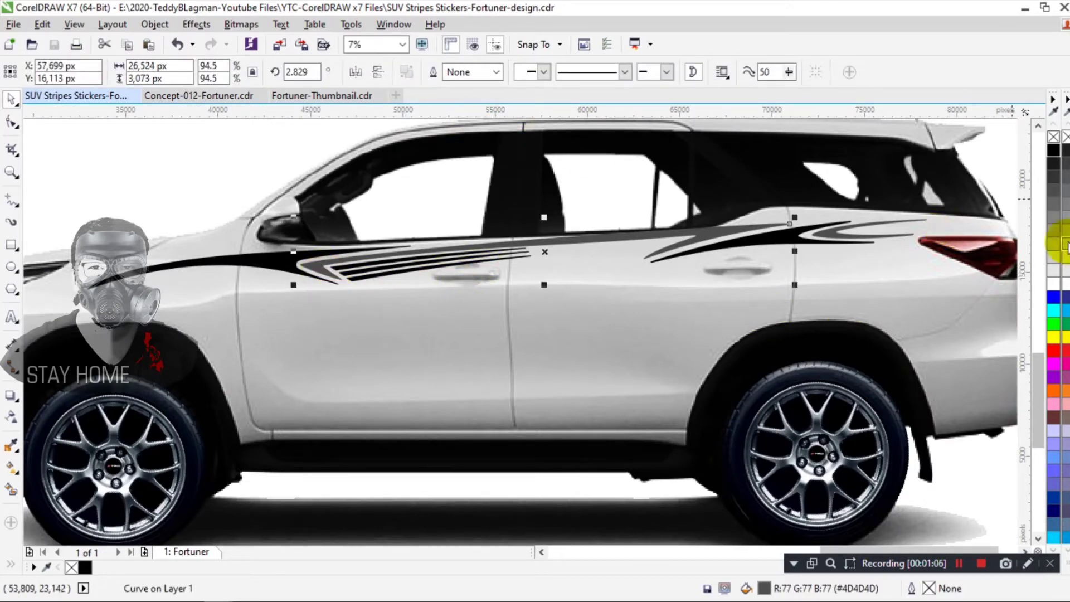
pyautogui.click(1055, 356)
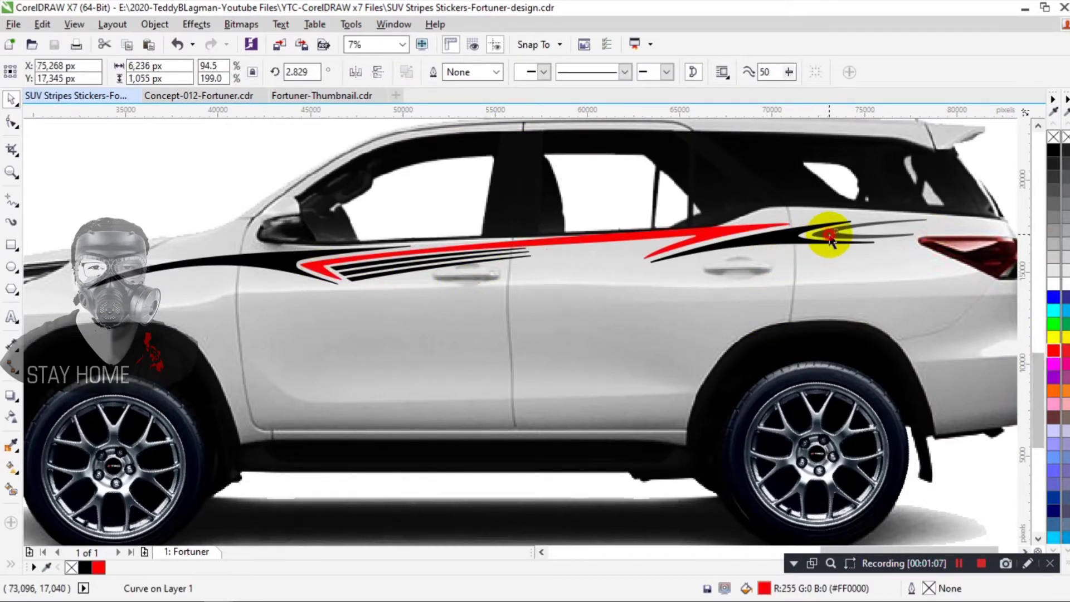
pyautogui.click(825, 232)
pyautogui.click(1055, 357)
pyautogui.click(745, 321)
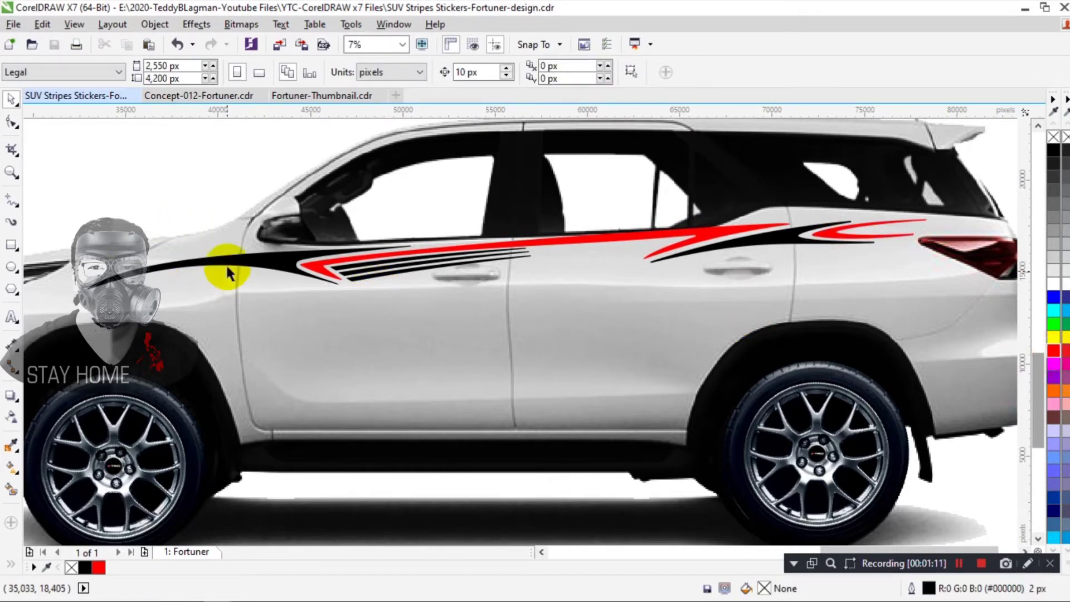
# Step: Move the individual black and red pieces of the left-facing SUV's decal apart, down over the body
pyautogui.moveTo(227, 266); pyautogui.dragTo(222, 347)
pyautogui.moveTo(358, 273); pyautogui.dragTo(377, 304)
pyautogui.moveTo(378, 257); pyautogui.dragTo(381, 324)
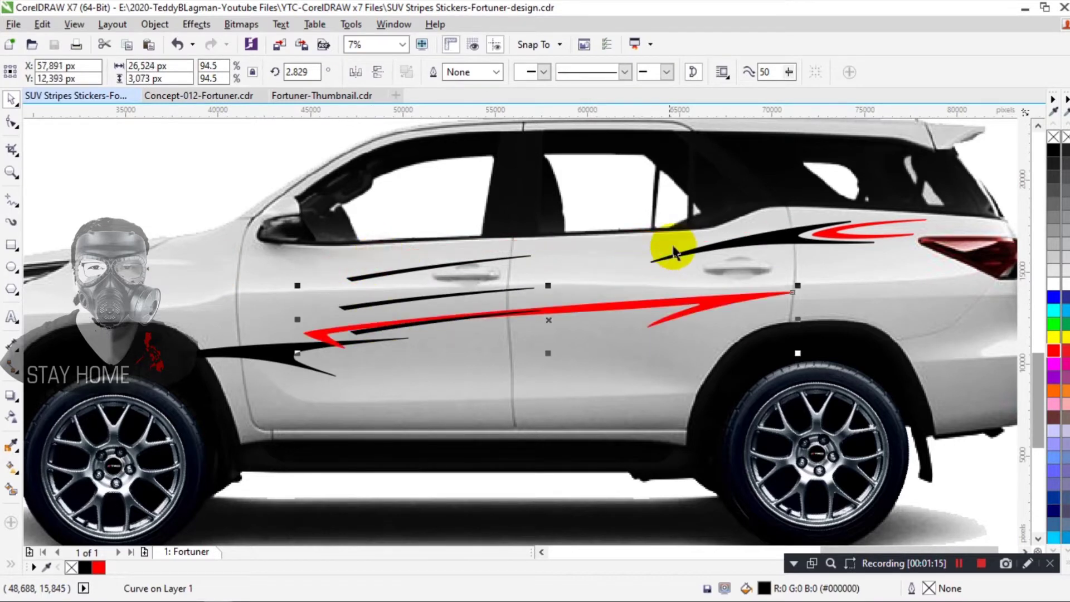
pyautogui.moveTo(784, 250); pyautogui.dragTo(744, 323)
pyautogui.moveTo(836, 240); pyautogui.dragTo(755, 342)
pyautogui.moveTo(832, 236); pyautogui.dragTo(723, 305)
# Step: Undo the moves of the decal pieces on the left-facing SUV and clear the selection
pyautogui.hotkey('ctrl', 'z')
pyautogui.hotkey('ctrl', 'z')
pyautogui.hotkey('ctrl', 'z')
pyautogui.hotkey('ctrl', 'z')
pyautogui.hotkey('ctrl', 'z')
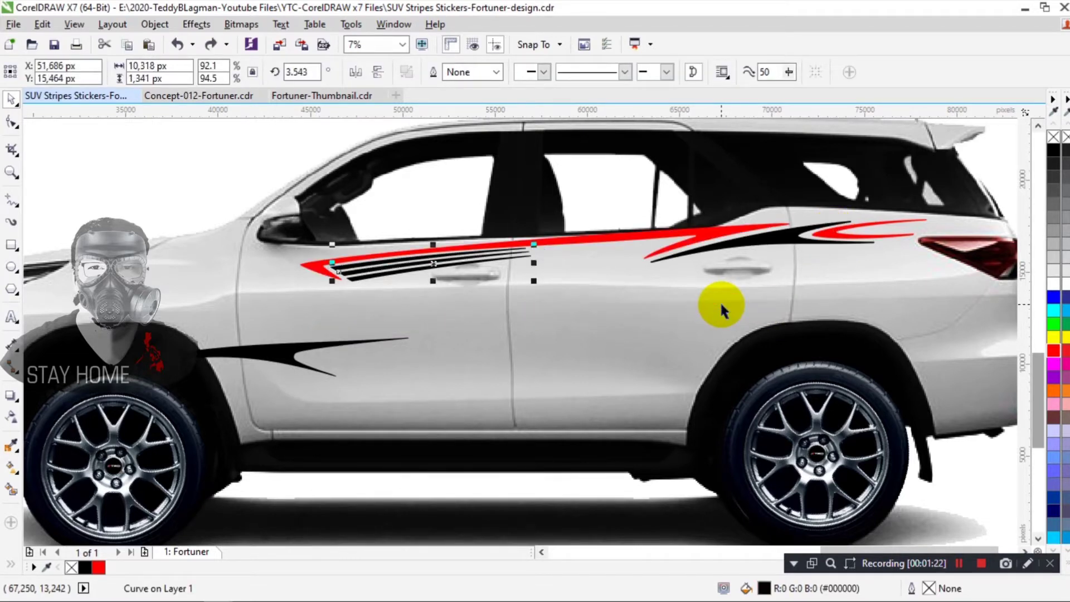
pyautogui.click(583, 335)
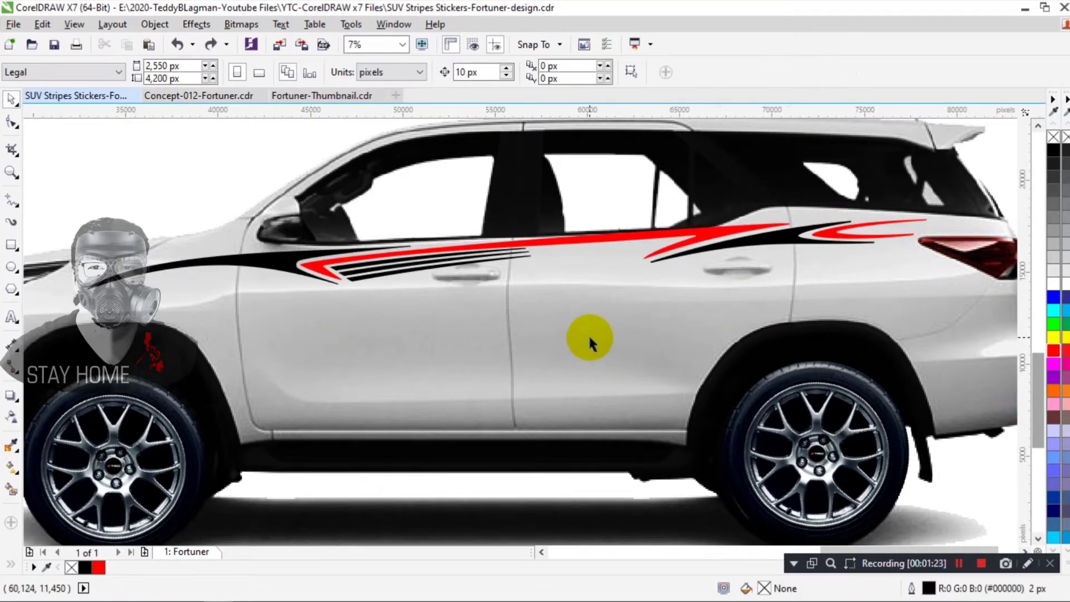
pyautogui.moveTo(89, 451); pyautogui.dragTo(148, 489)
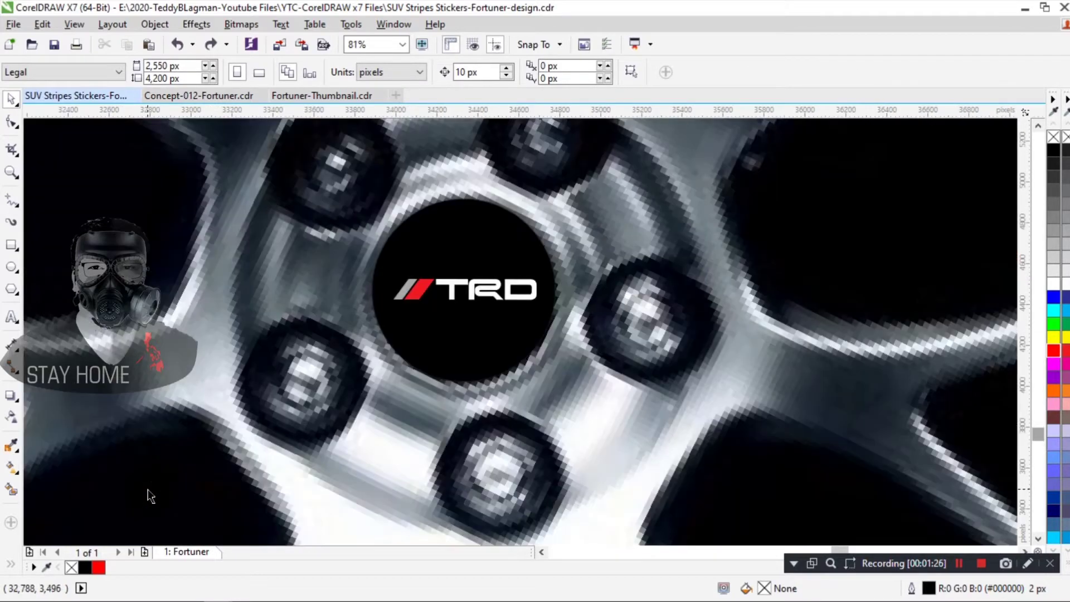
pyautogui.scroll(-7, 149, 495)
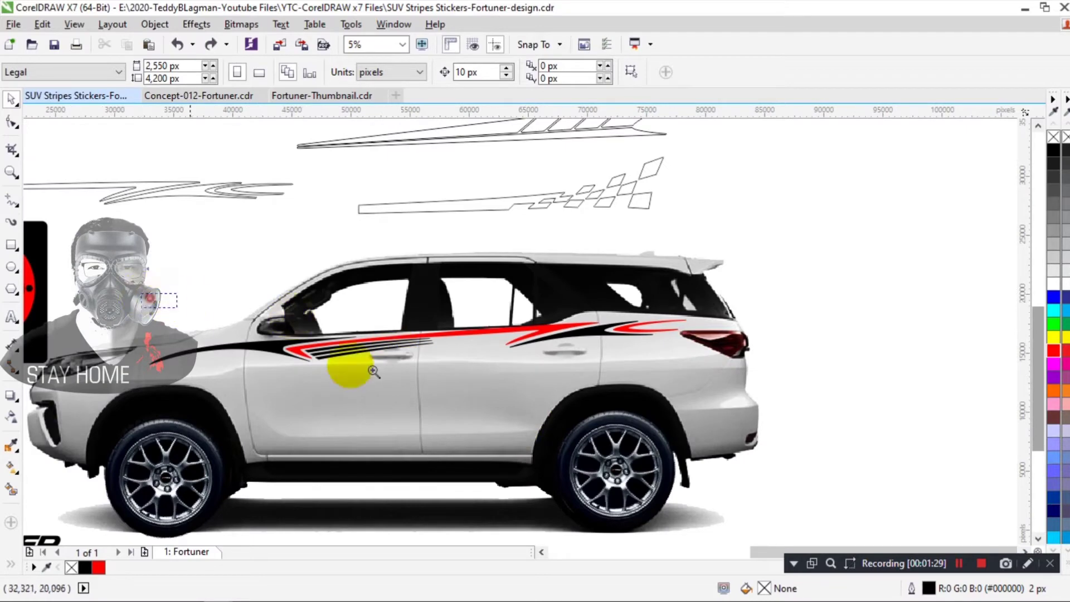
pyautogui.scroll(1, 811, 476)
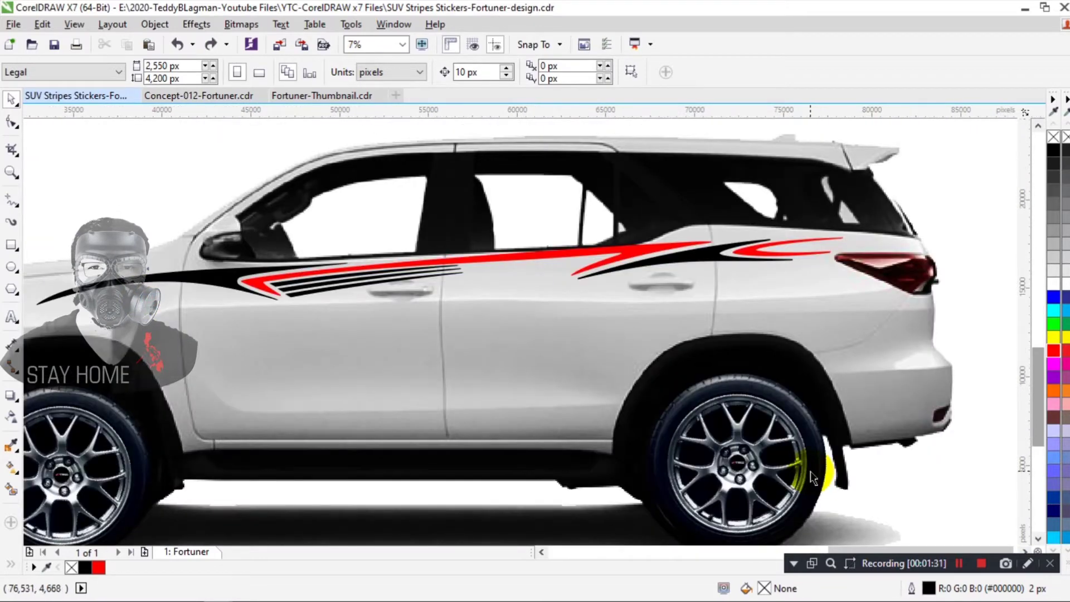
# Step: Recolour the front black stripe of the left-facing SUV's decal to 90% black and both red stripes to dark grey
pyautogui.click(200, 277)
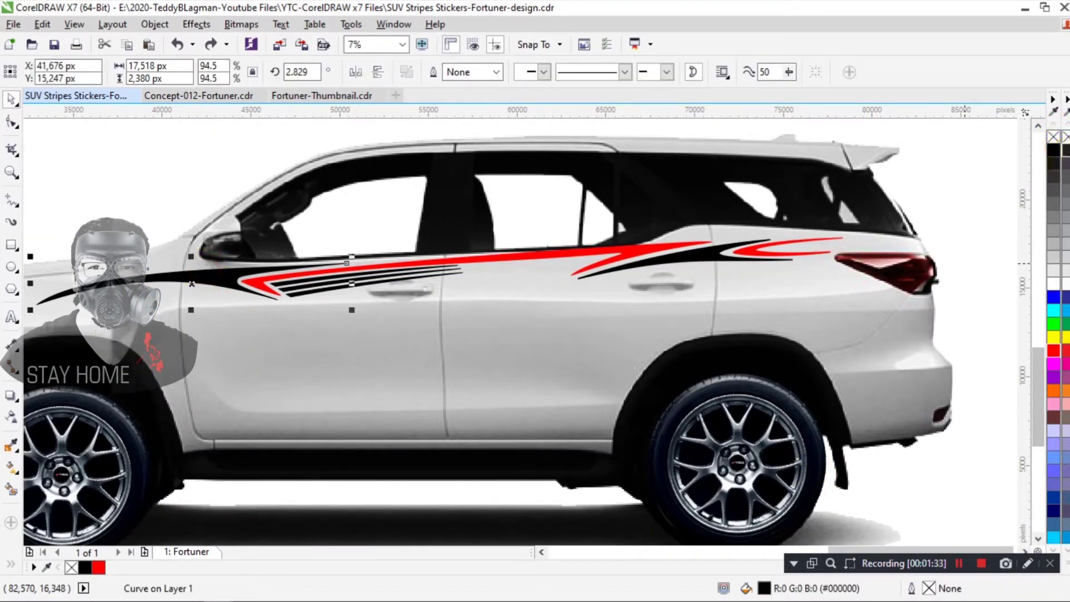
pyautogui.click(1053, 152)
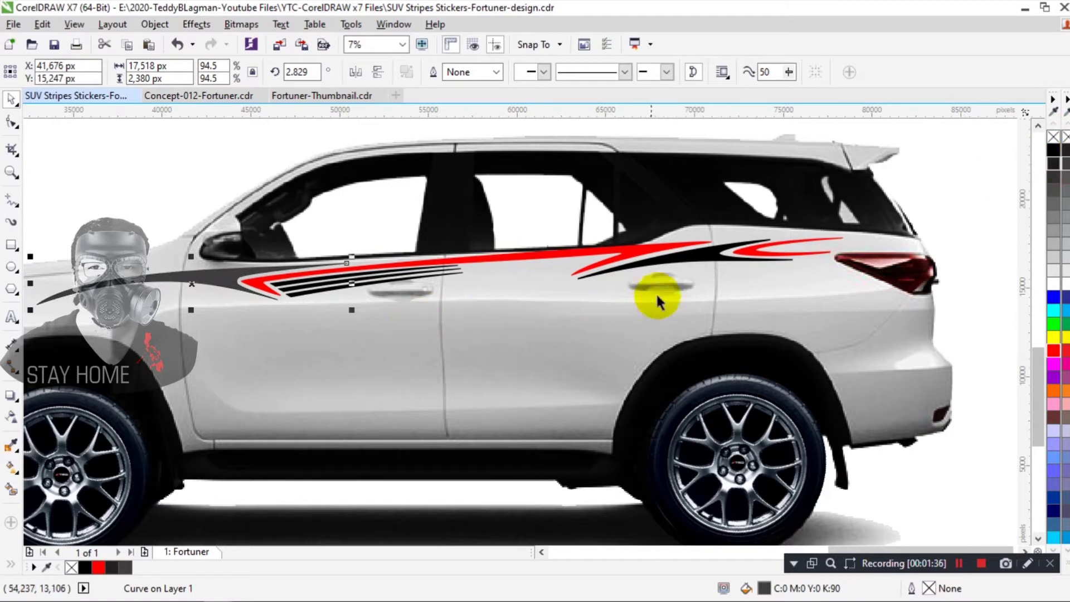
pyautogui.click(625, 267)
pyautogui.click(1054, 229)
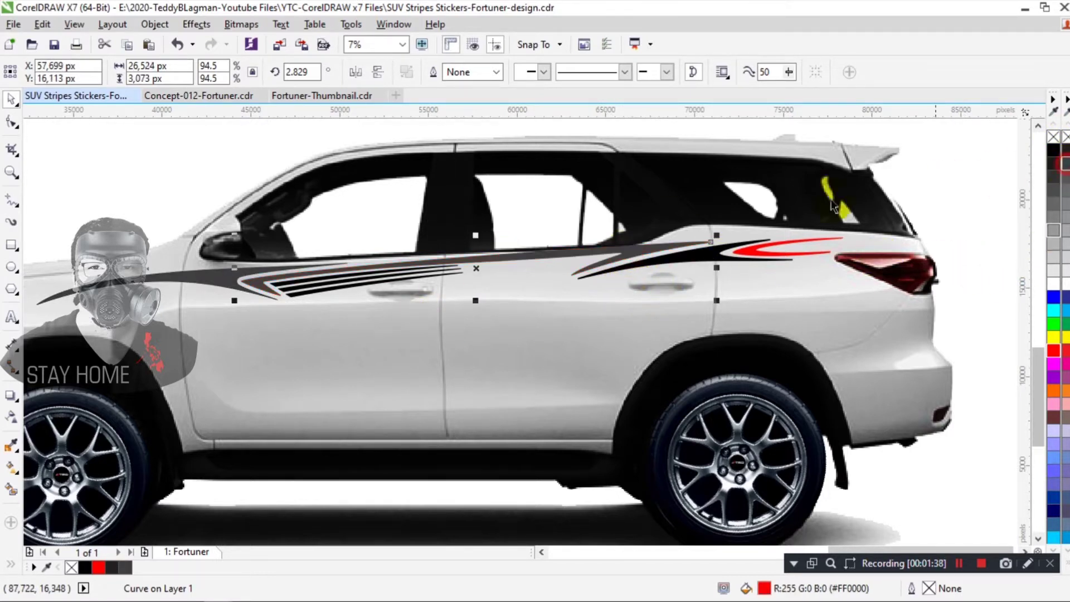
pyautogui.click(838, 255)
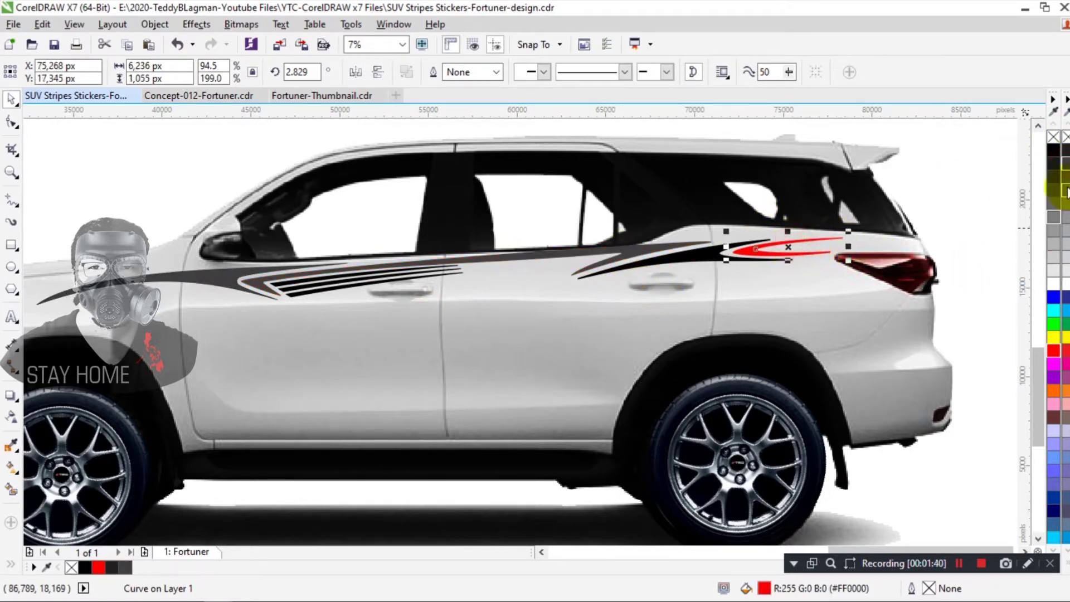
pyautogui.click(1064, 167)
pyautogui.click(486, 345)
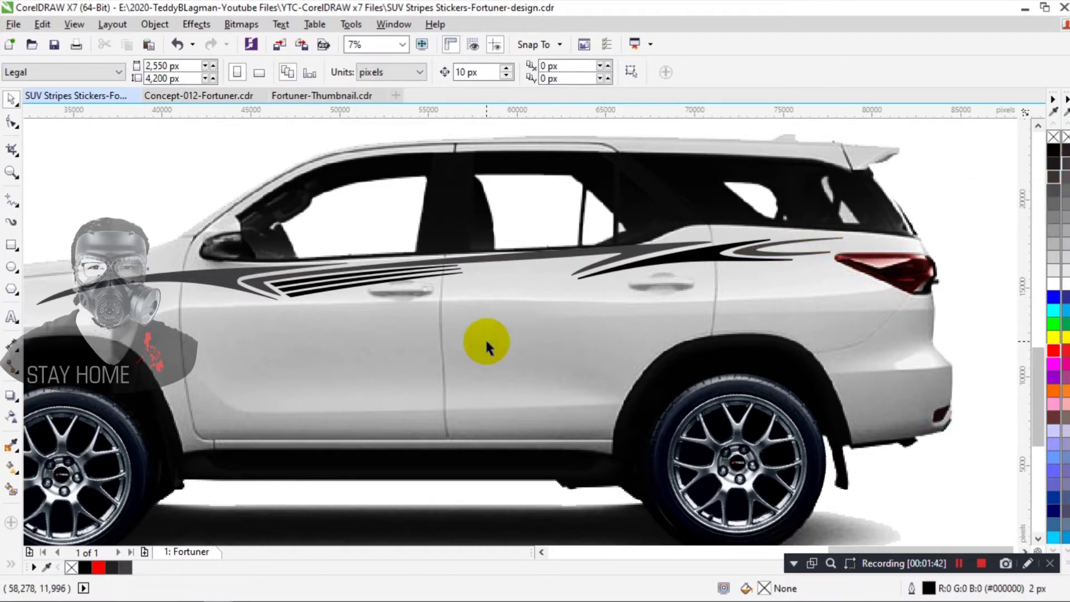
pyautogui.scroll(-2, 486, 344)
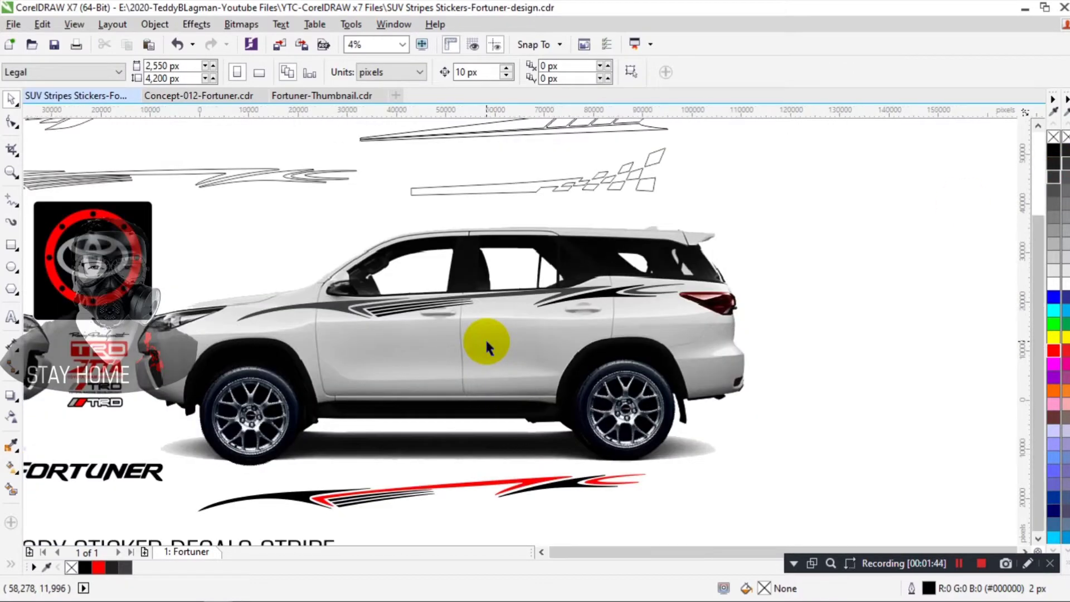
# Step: Place an enlarged copy of the small FORTUNER lettering, about 41,174 × 5,011 px, over the reflection strip below the Sticker Maker banner
pyautogui.scroll(-2, 486, 343)
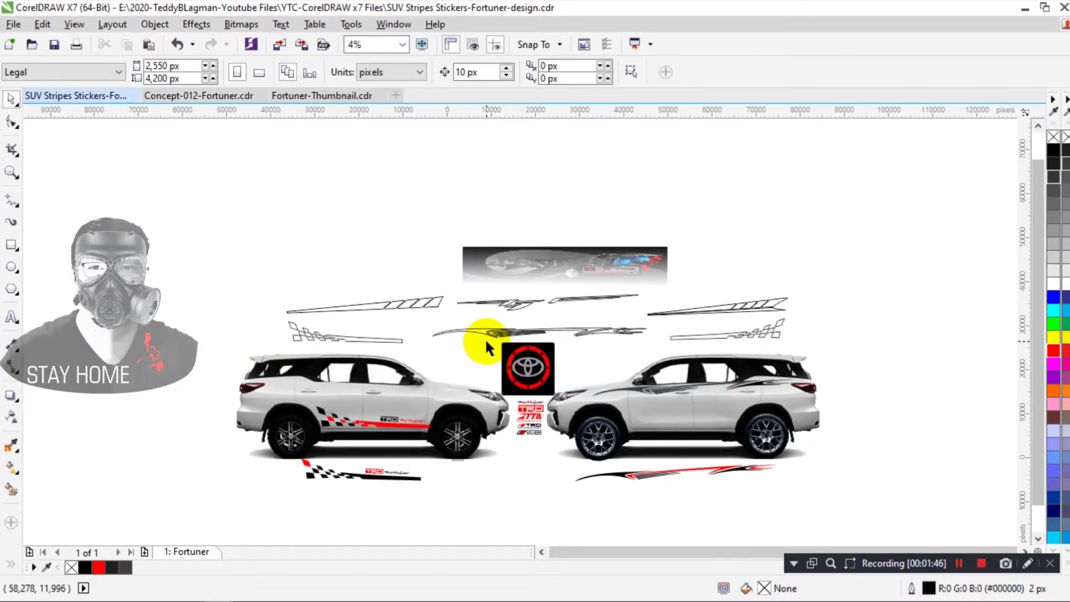
pyautogui.press('F2')
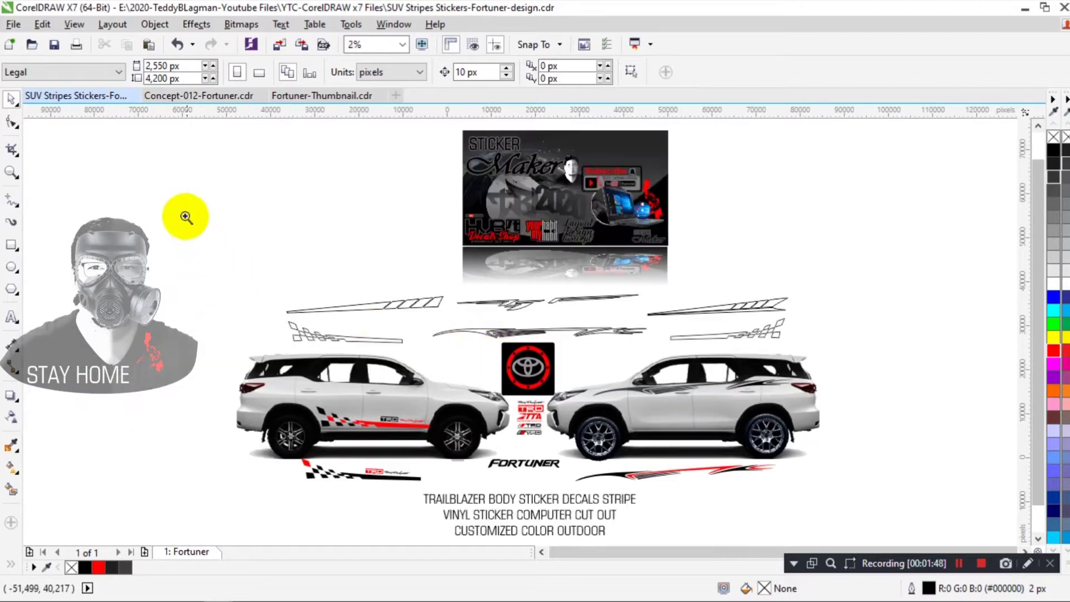
pyautogui.moveTo(185, 216); pyautogui.dragTo(871, 519)
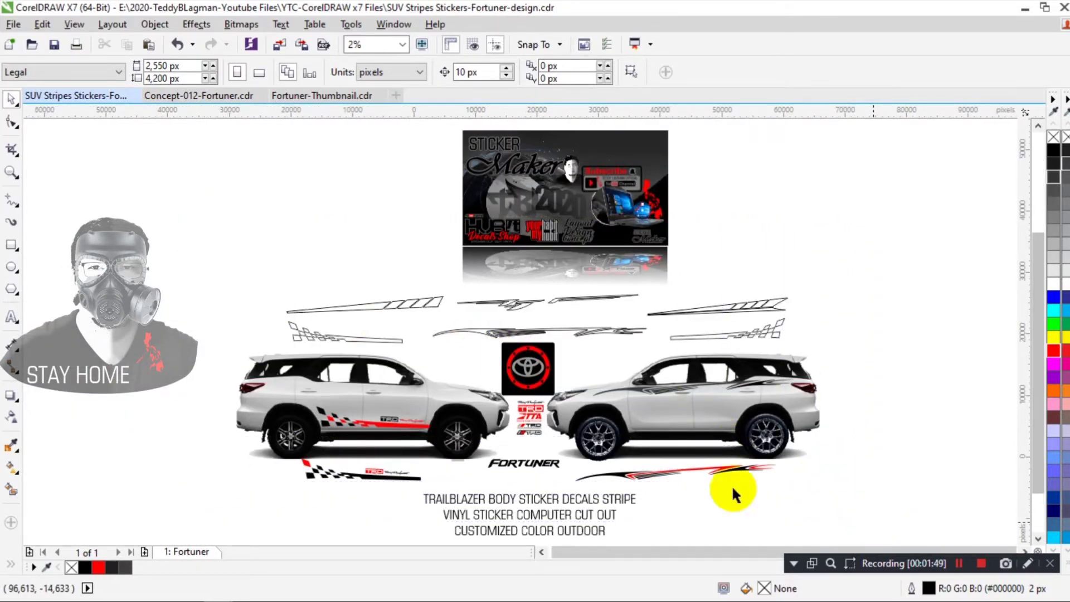
pyautogui.click(529, 462)
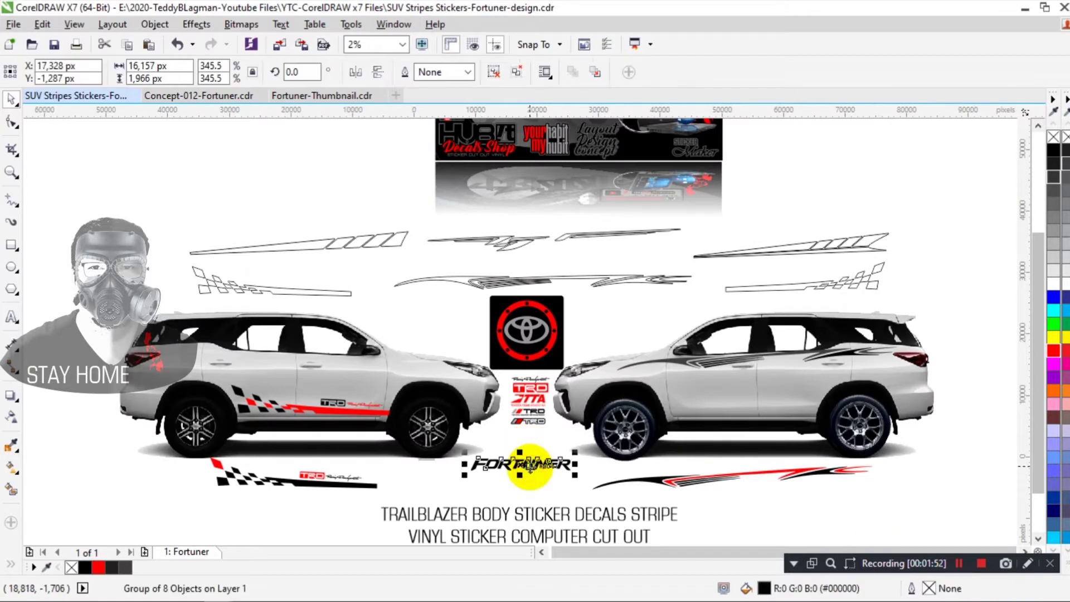
pyautogui.moveTo(522, 464); pyautogui.dragTo(731, 177)
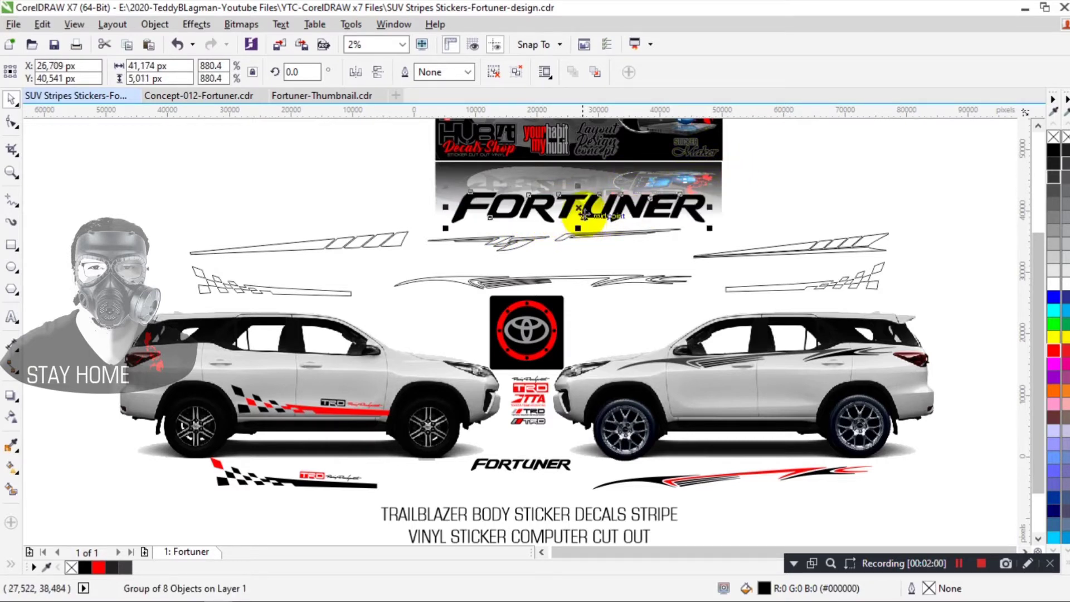
pyautogui.moveTo(581, 211); pyautogui.dragTo(576, 201)
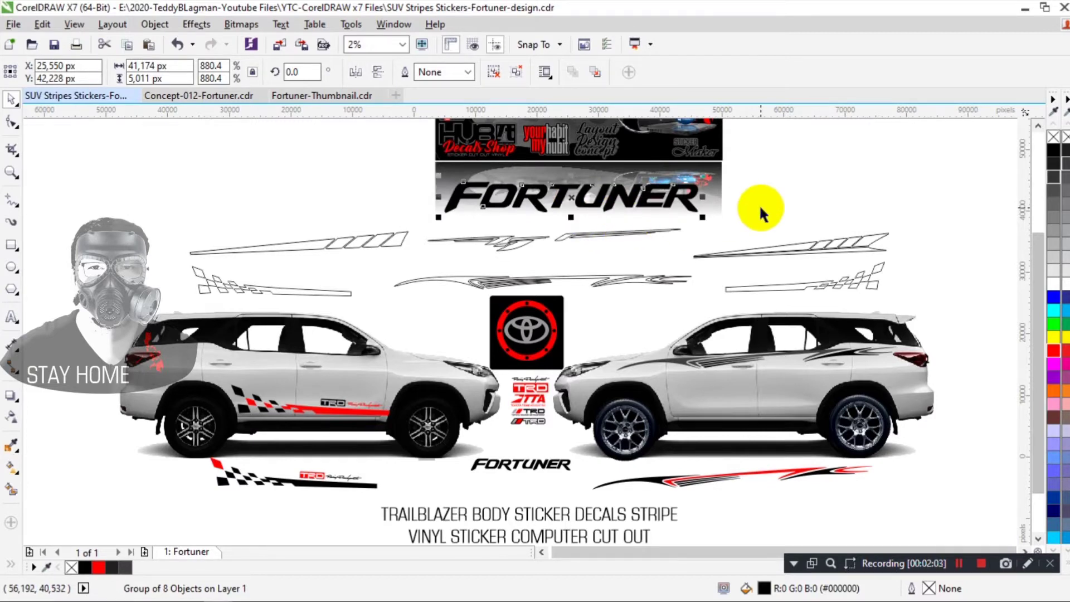
pyautogui.press('F2')
pyautogui.moveTo(393, 155); pyautogui.dragTo(771, 242)
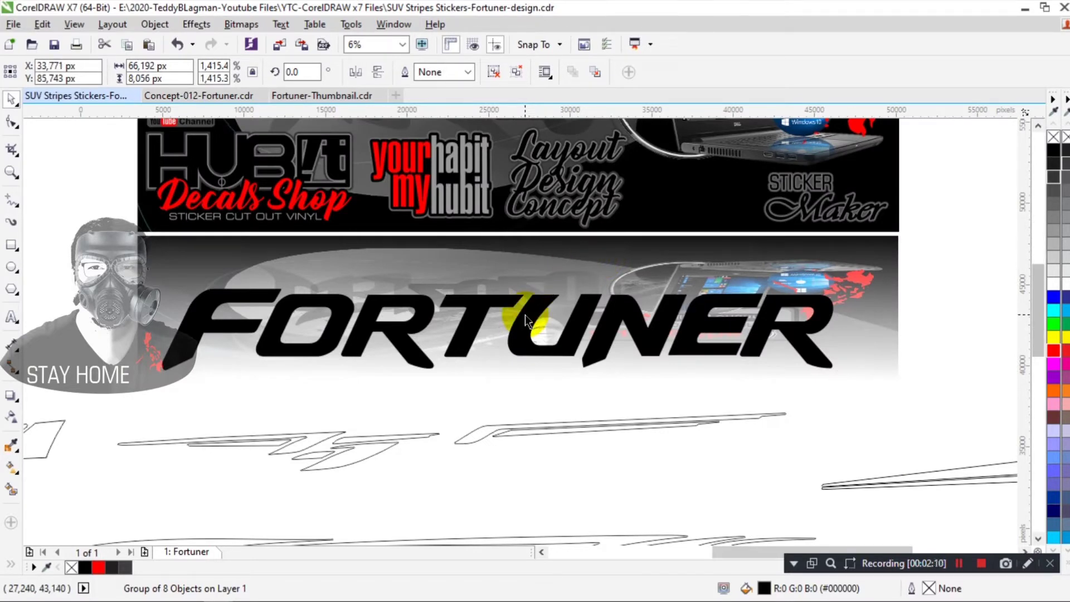
pyautogui.press('Escape')
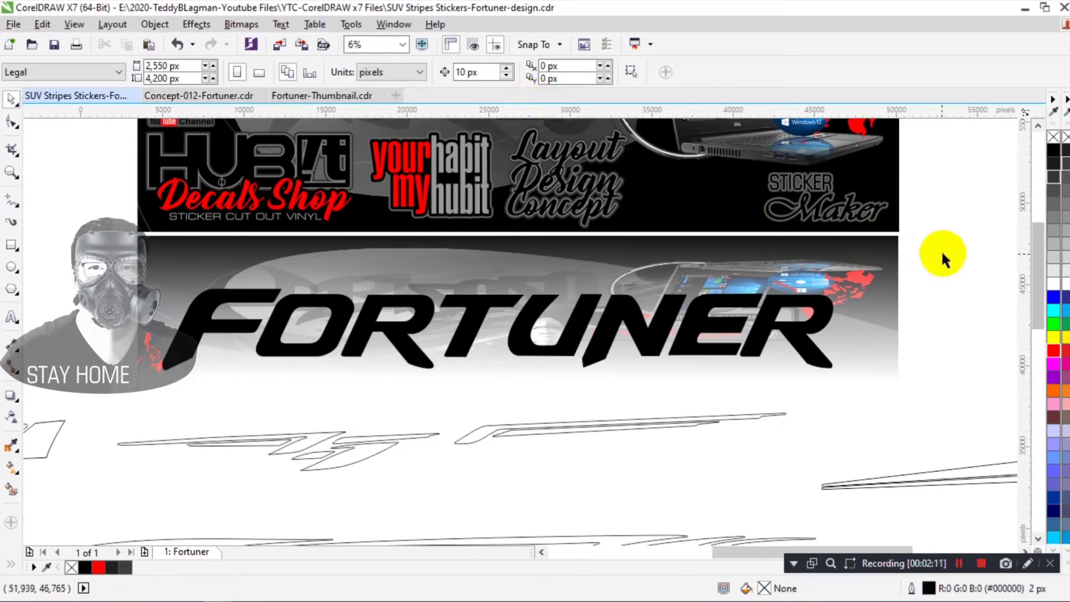
pyautogui.click(716, 317)
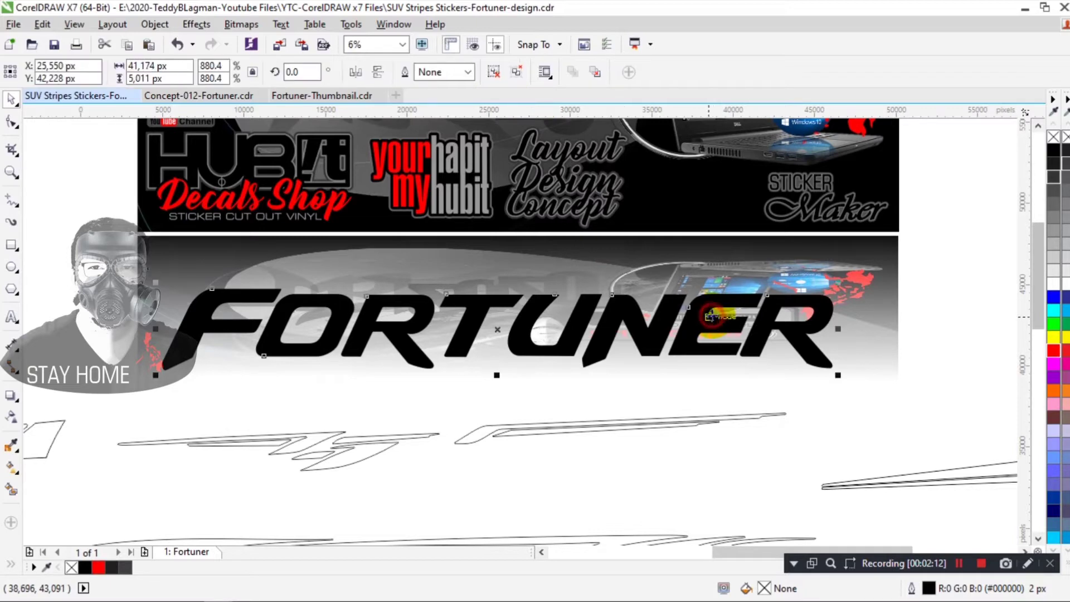
pyautogui.click(530, 336)
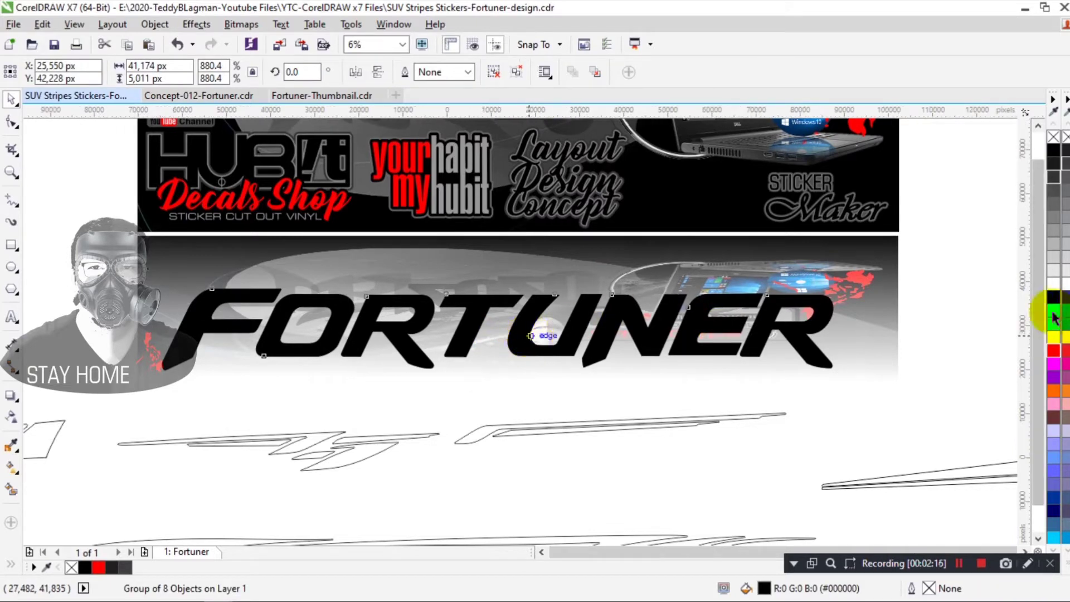
pyautogui.press('F4')
pyautogui.click(955, 285)
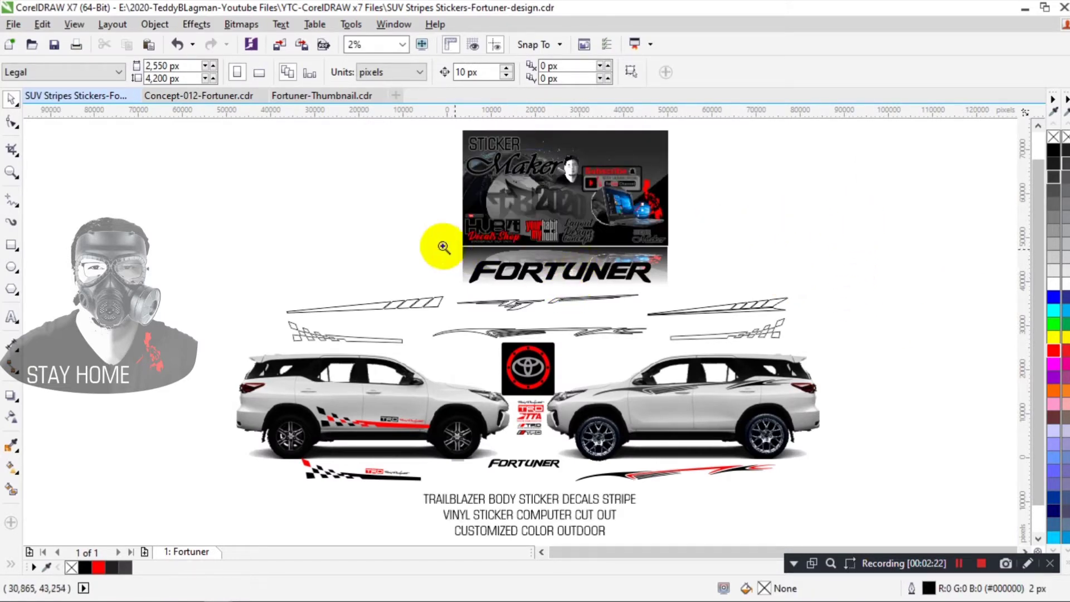
# Step: Add a vertically mirrored copy of the large FORTUNER lettering directly beneath it, flattened to about 3,393 px high
pyautogui.moveTo(418, 234); pyautogui.dragTo(697, 306)
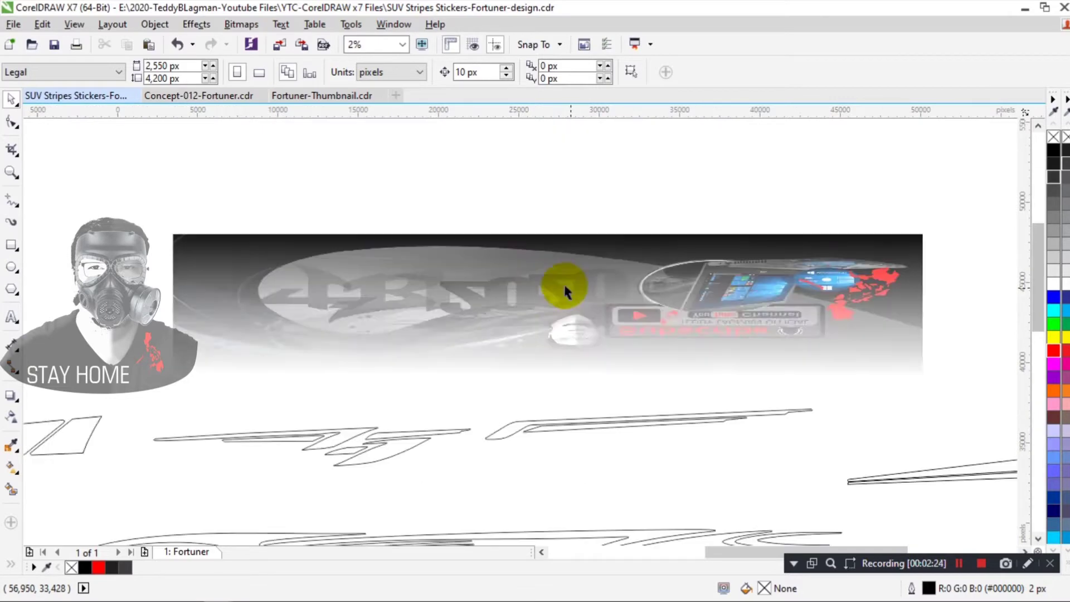
pyautogui.click(487, 313)
pyautogui.moveTo(528, 283); pyautogui.dragTo(522, 416)
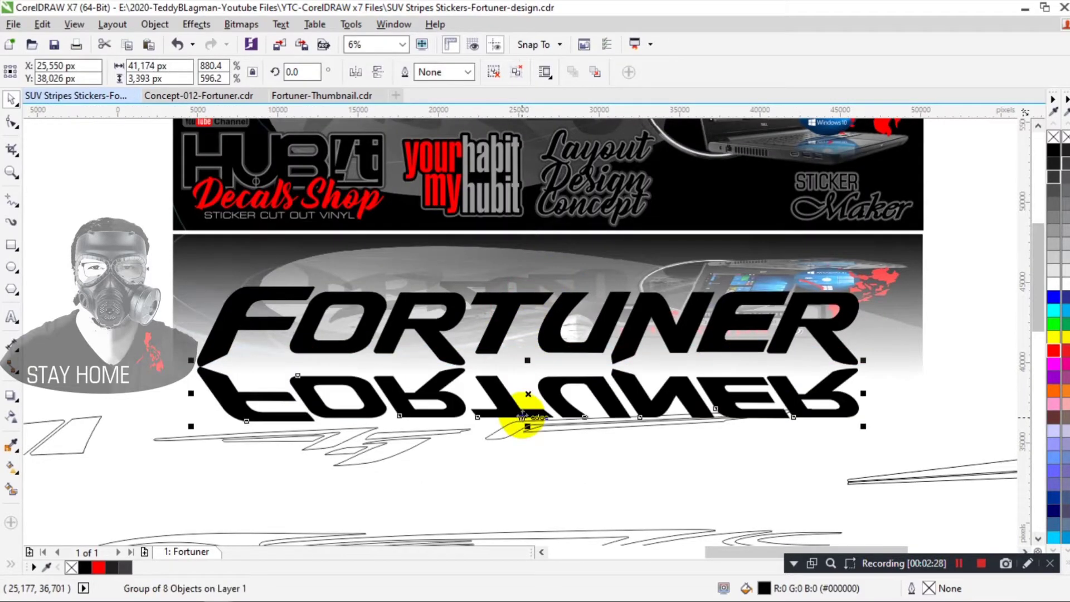
# Step: Apply a linear transparency to the mirrored FORTUNER lettering so it fades downward to 100% transparent like a reflection
pyautogui.click(11, 417)
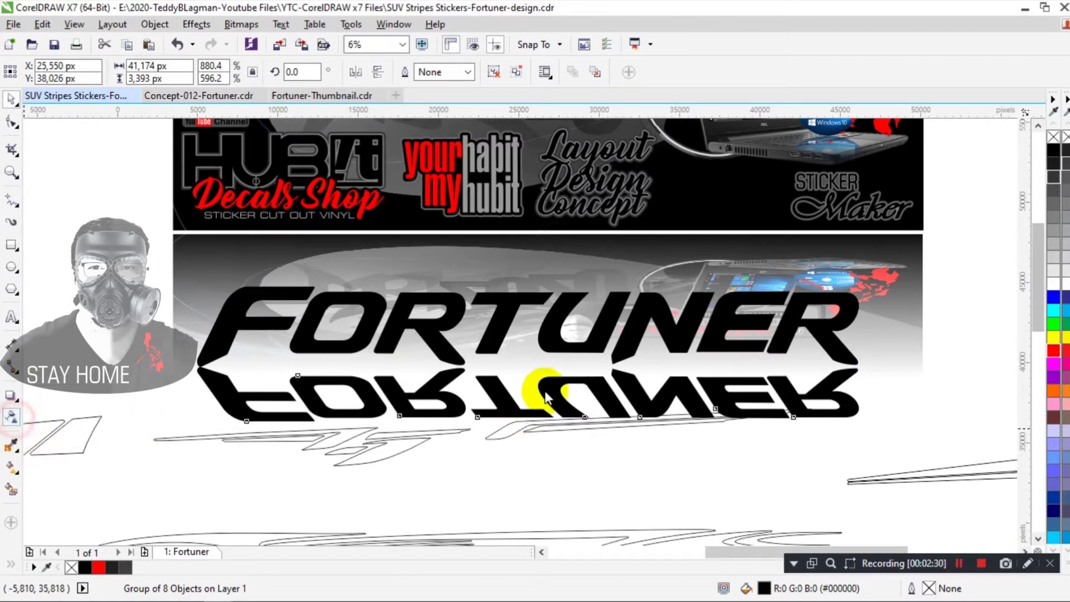
pyautogui.click(544, 410)
pyautogui.moveTo(545, 402); pyautogui.dragTo(542, 350)
pyautogui.click(542, 444)
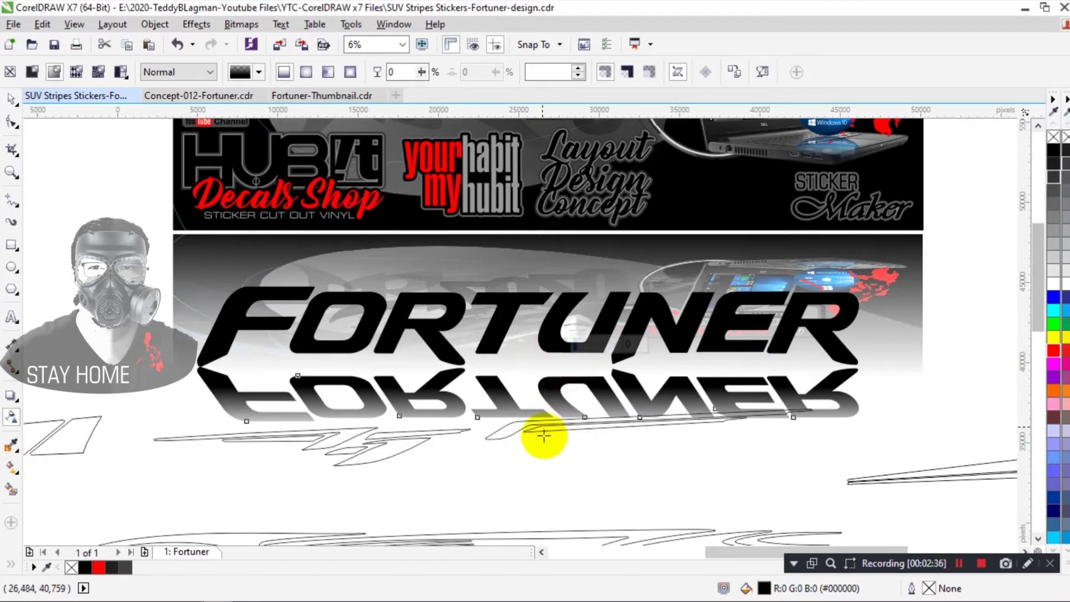
pyautogui.click(543, 417)
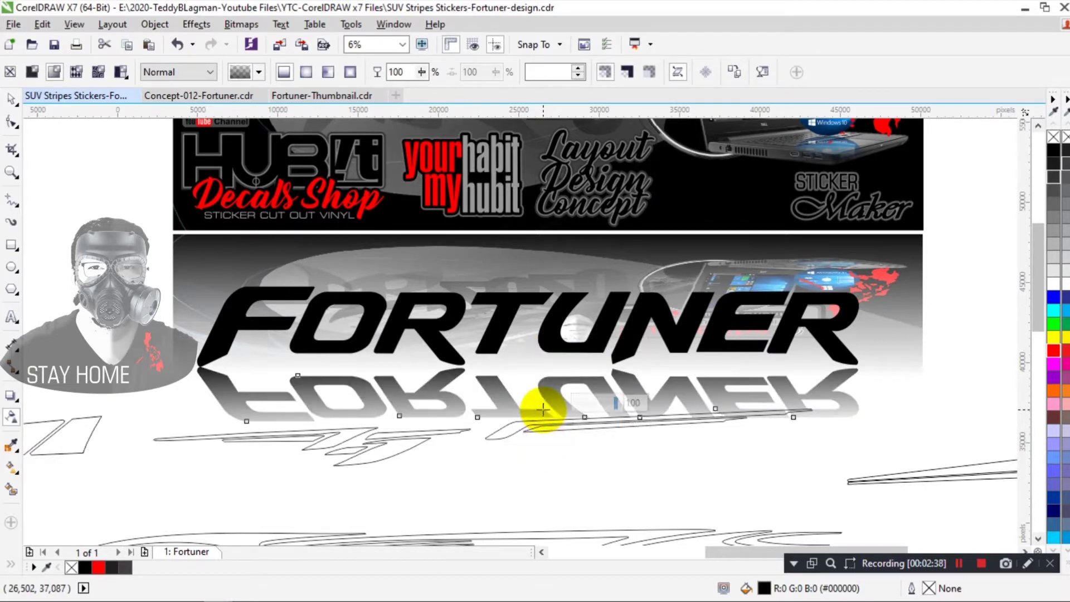
pyautogui.moveTo(543, 410); pyautogui.dragTo(545, 409)
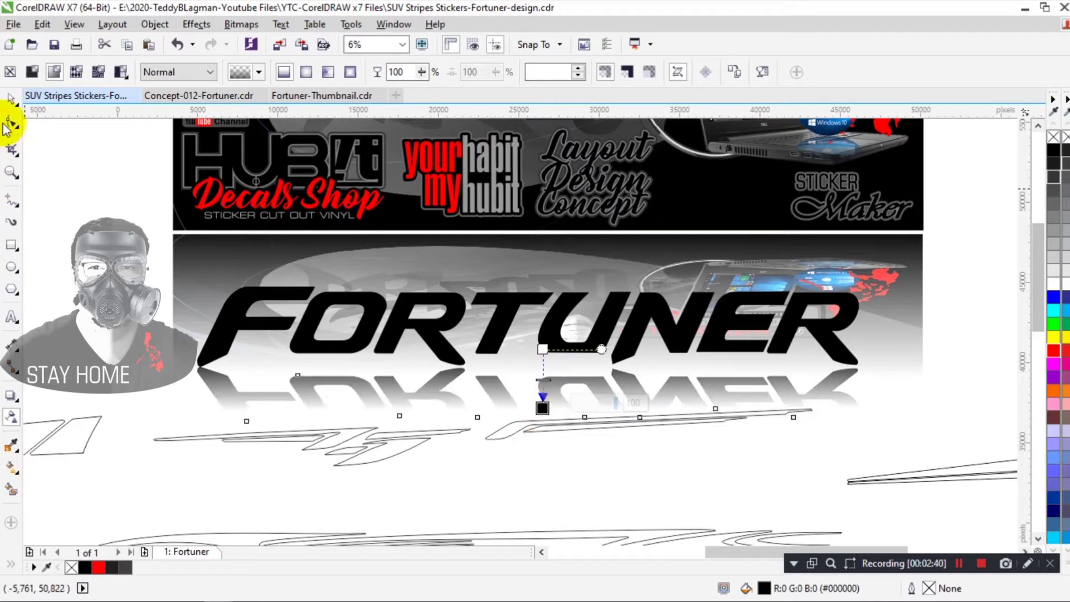
# Step: Group the large FORTUNER lettering with its faded reflection and clear the selection
pyautogui.click(11, 100)
pyautogui.keyDown('shift'); pyautogui.click(310, 307); pyautogui.keyUp('shift')
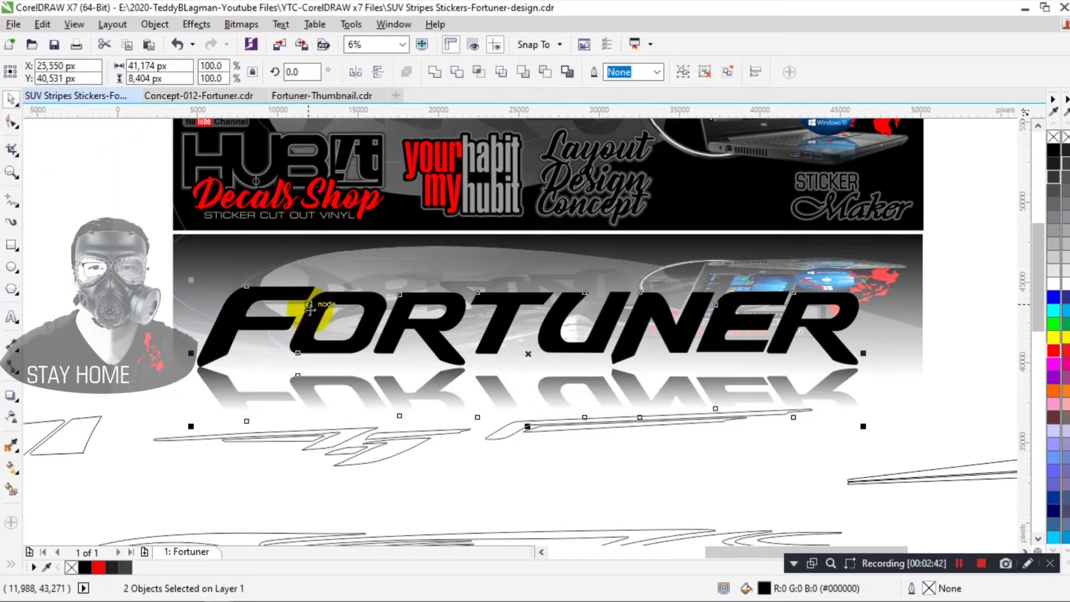
pyautogui.hotkey('ctrl', 'g')
pyautogui.click(119, 269)
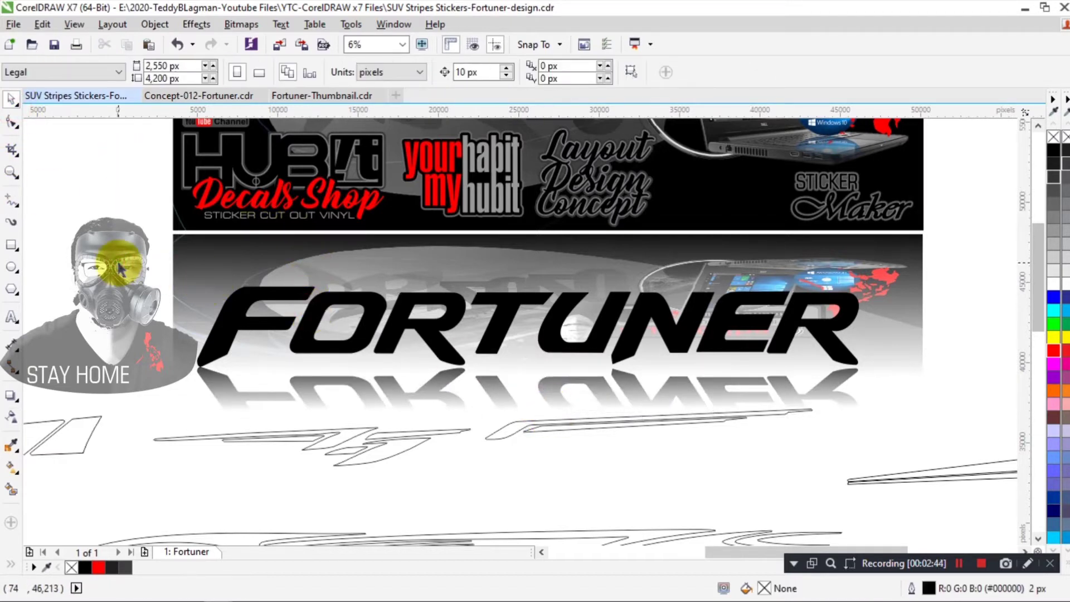
pyautogui.scroll(-1, 576, 360)
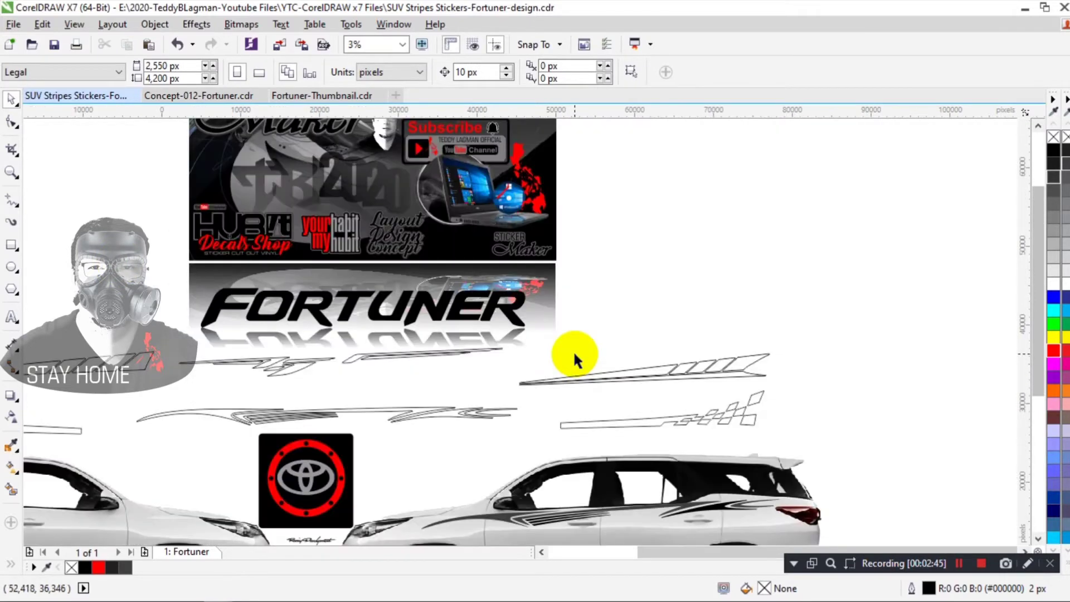
pyautogui.scroll(-1, 574, 358)
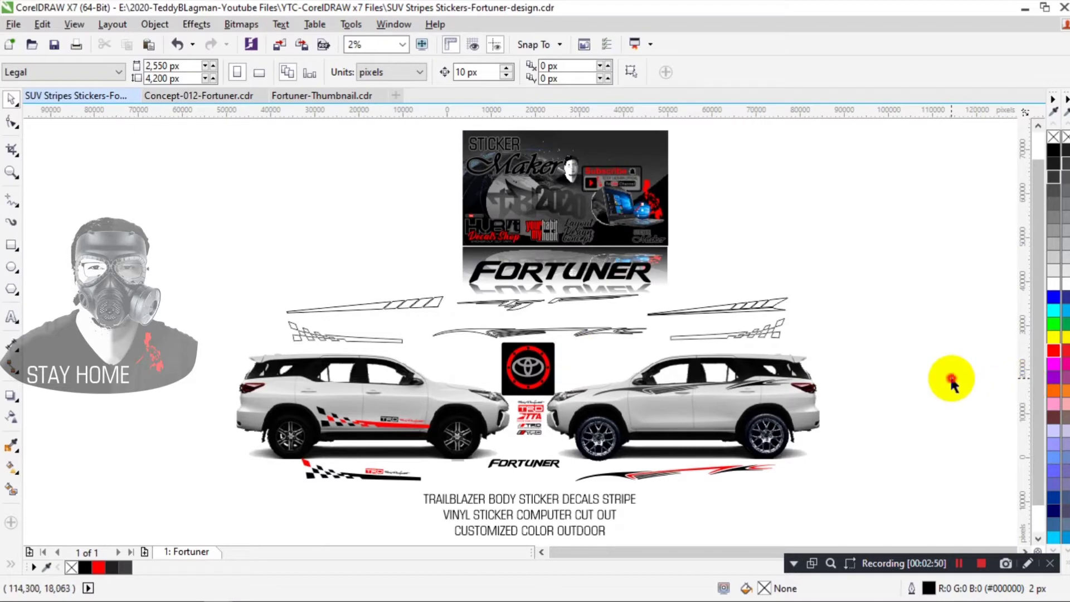
# Step: Import the Fortuner-blue and Fortuner-blue-LSide photos from the Car PNG Files folder into the empty area beside the banner
pyautogui.click(14, 24)
pyautogui.click(42, 267)
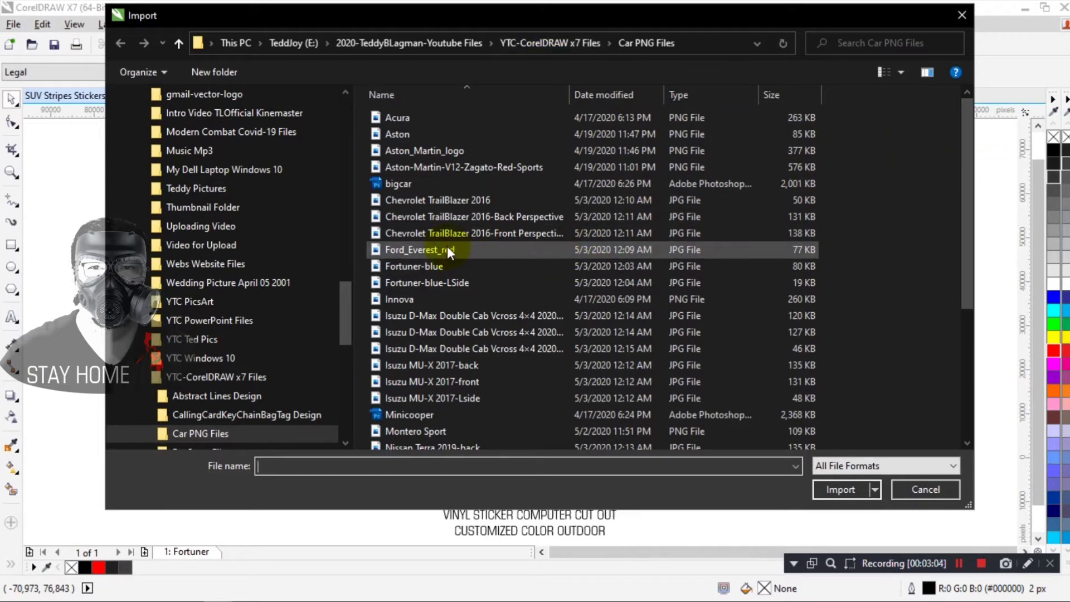
pyautogui.click(437, 270)
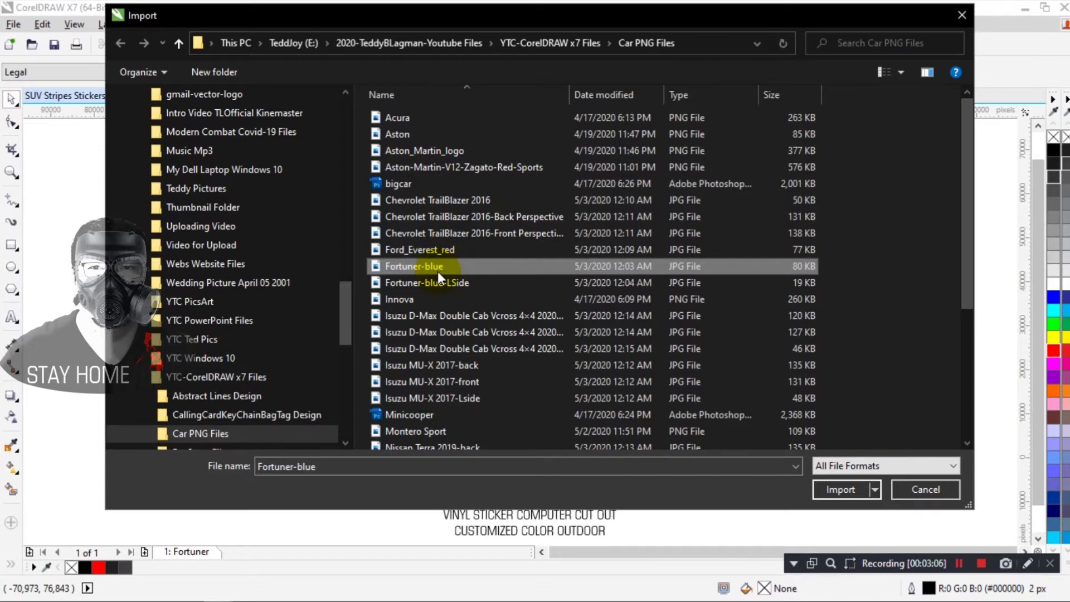
pyautogui.keyDown('ctrl'); pyautogui.click(424, 283); pyautogui.keyUp('ctrl')
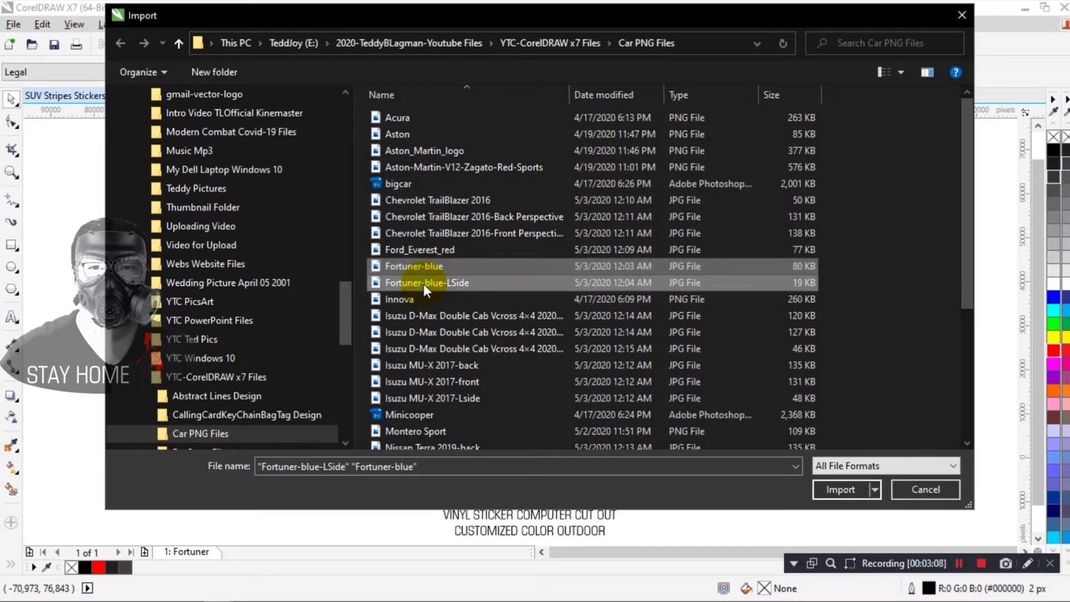
pyautogui.click(841, 489)
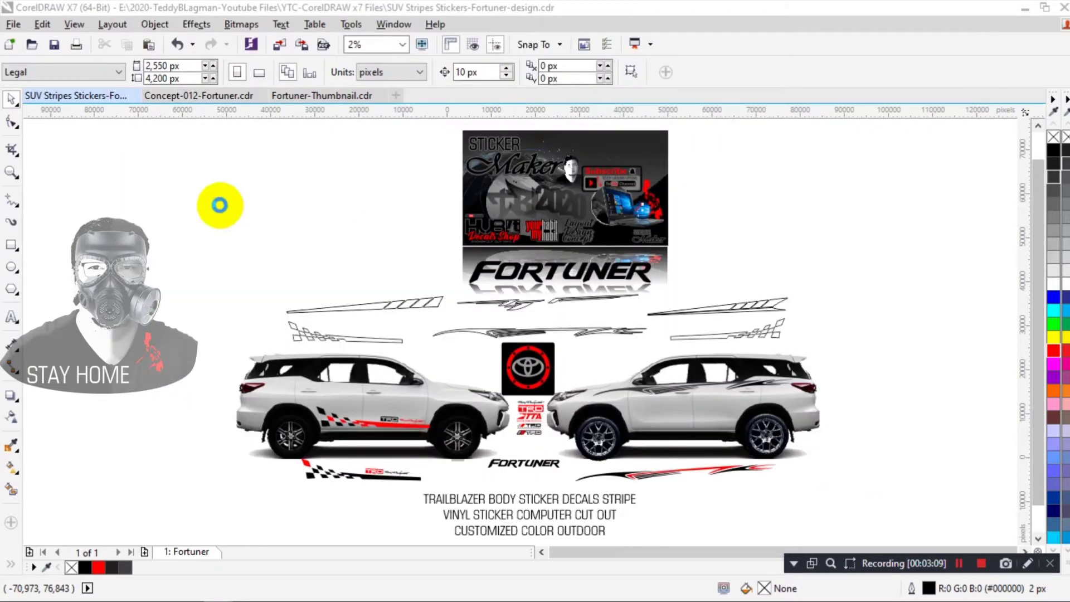
pyautogui.click(201, 189)
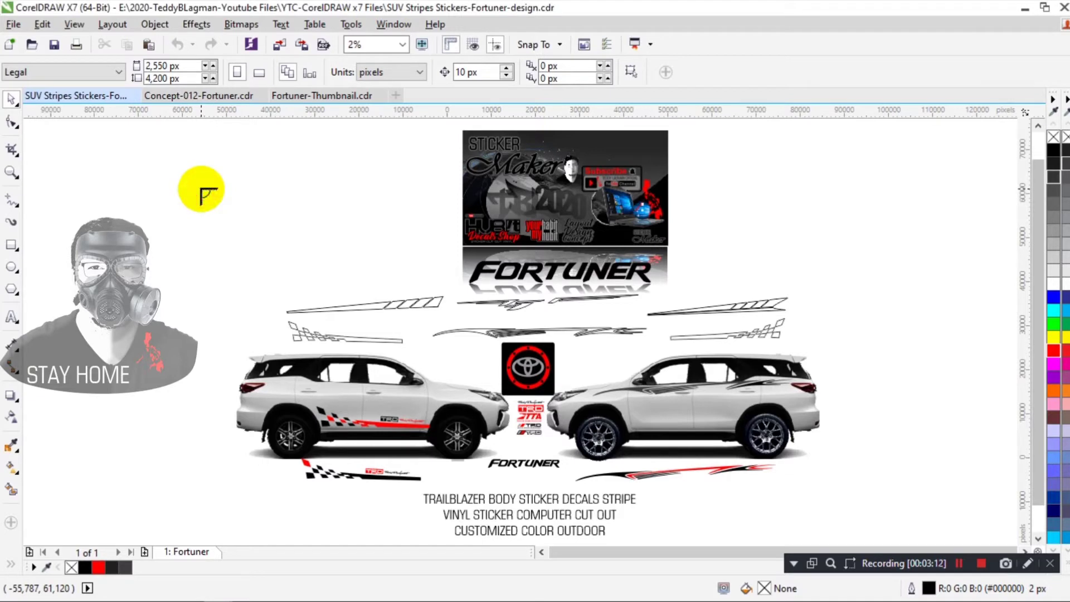
pyautogui.click(199, 174)
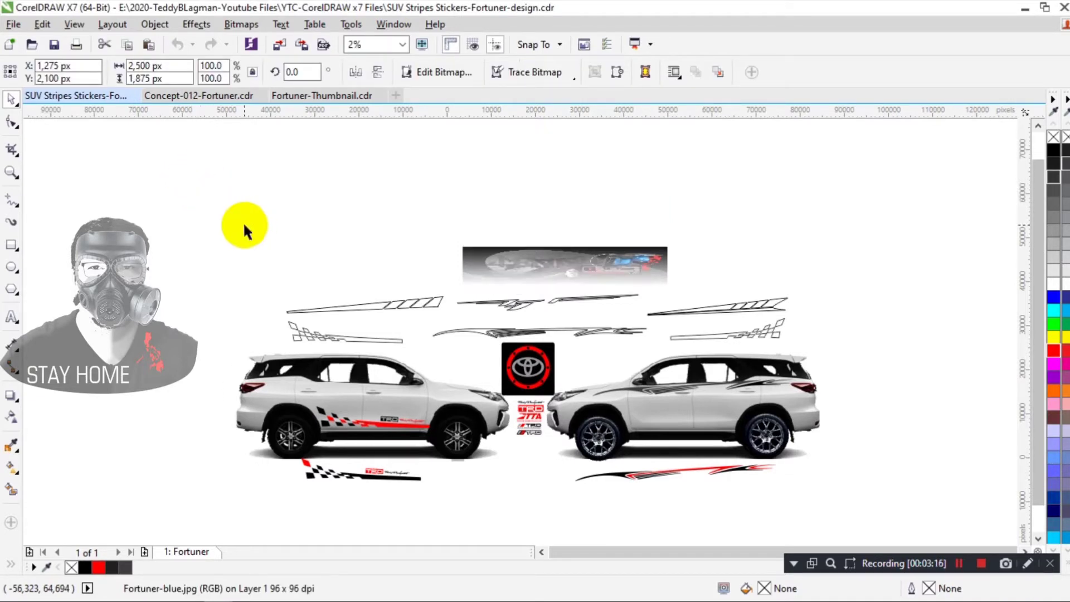
# Step: Size the rear-view Fortuner-blue photo about 11,650 px wide and set it beside the side-view blue SUV photo
pyautogui.moveTo(162, 150); pyautogui.dragTo(329, 276)
pyautogui.click(306, 229)
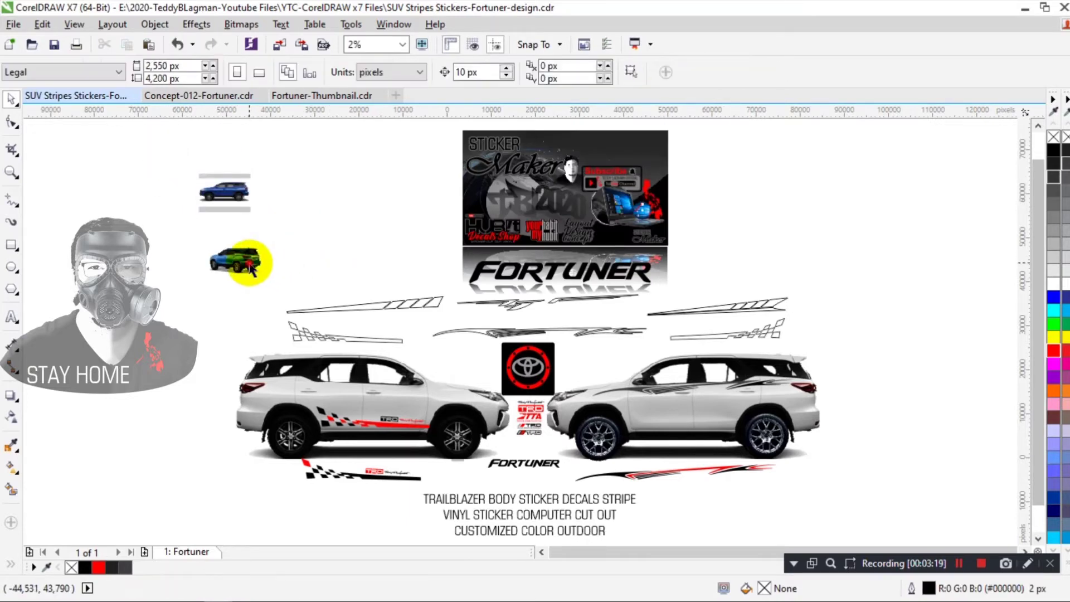
pyautogui.moveTo(231, 258); pyautogui.dragTo(295, 195)
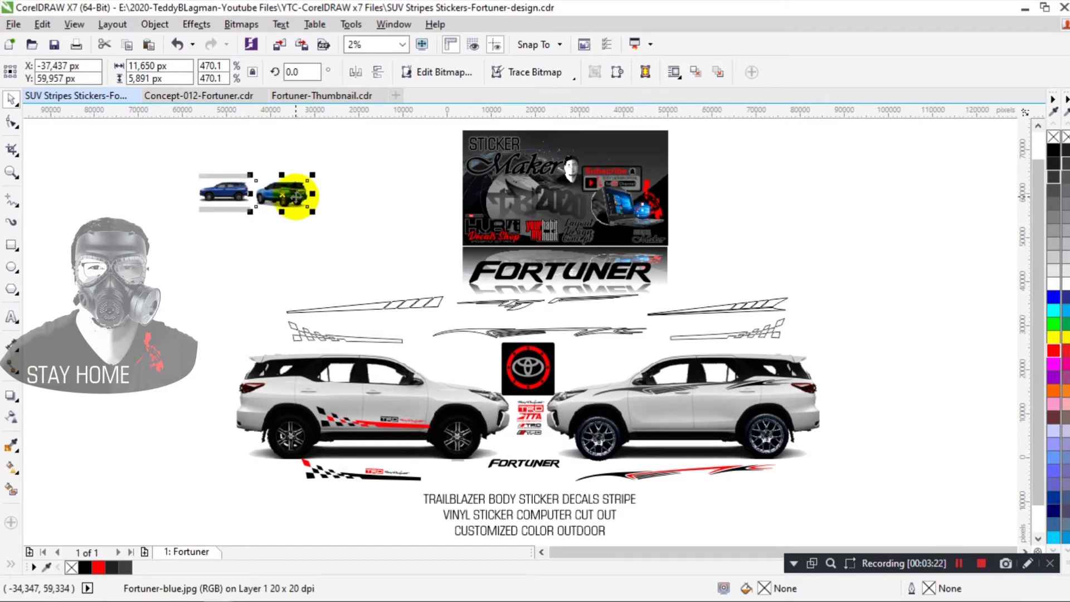
pyautogui.moveTo(179, 161); pyautogui.dragTo(329, 216)
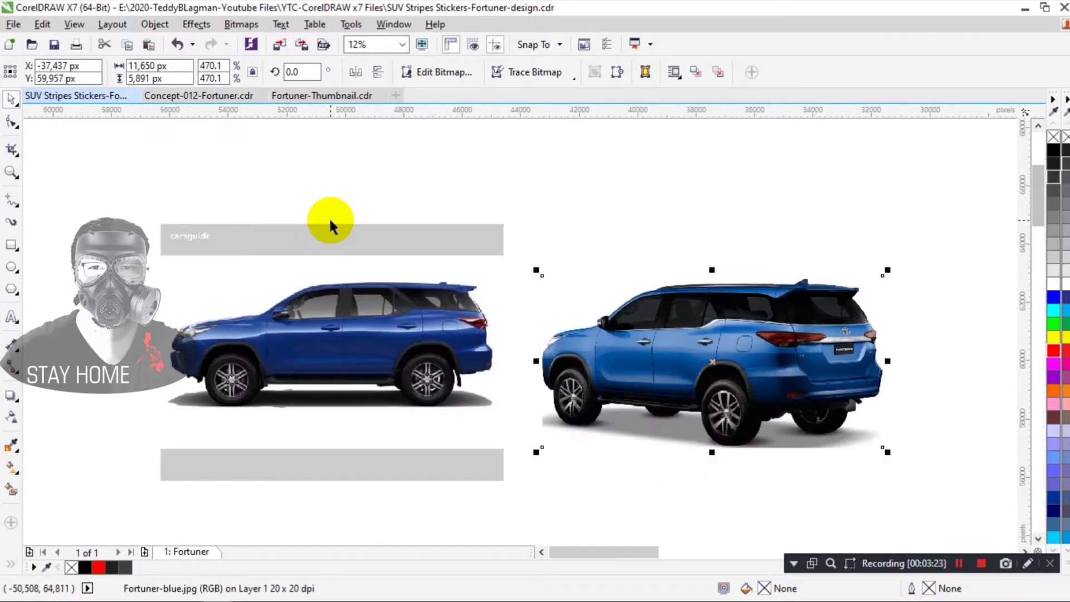
pyautogui.click(479, 176)
pyautogui.click(11, 245)
pyautogui.moveTo(160, 262); pyautogui.dragTo(209, 298)
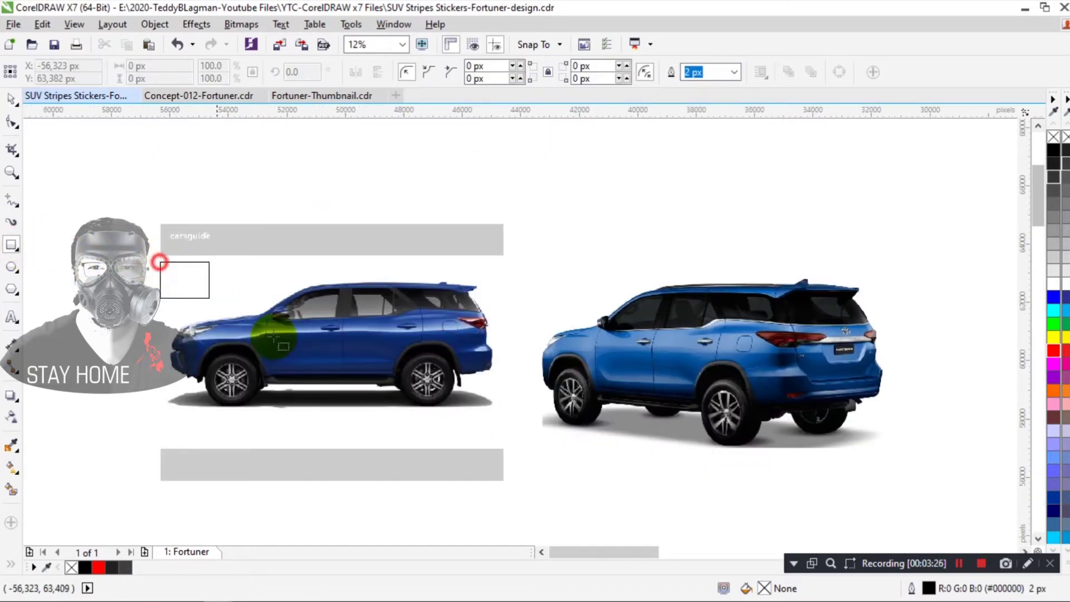
pyautogui.moveTo(273, 336)
pyautogui.mouseDown()
pyautogui.moveTo(461, 410)
pyautogui.moveTo(499, 414)
pyautogui.mouseUp()
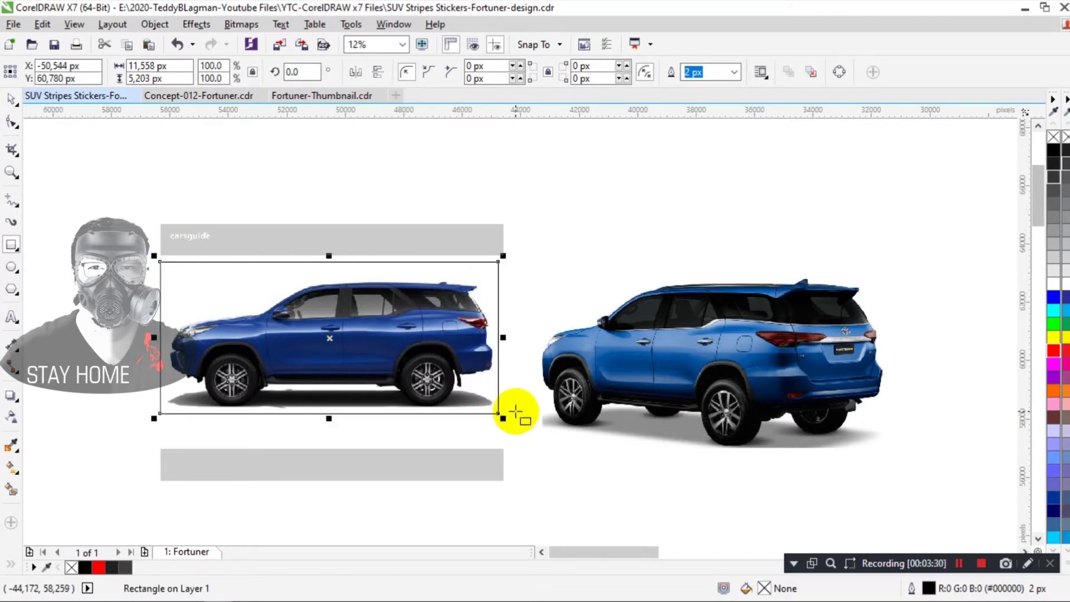
pyautogui.press('Delete')
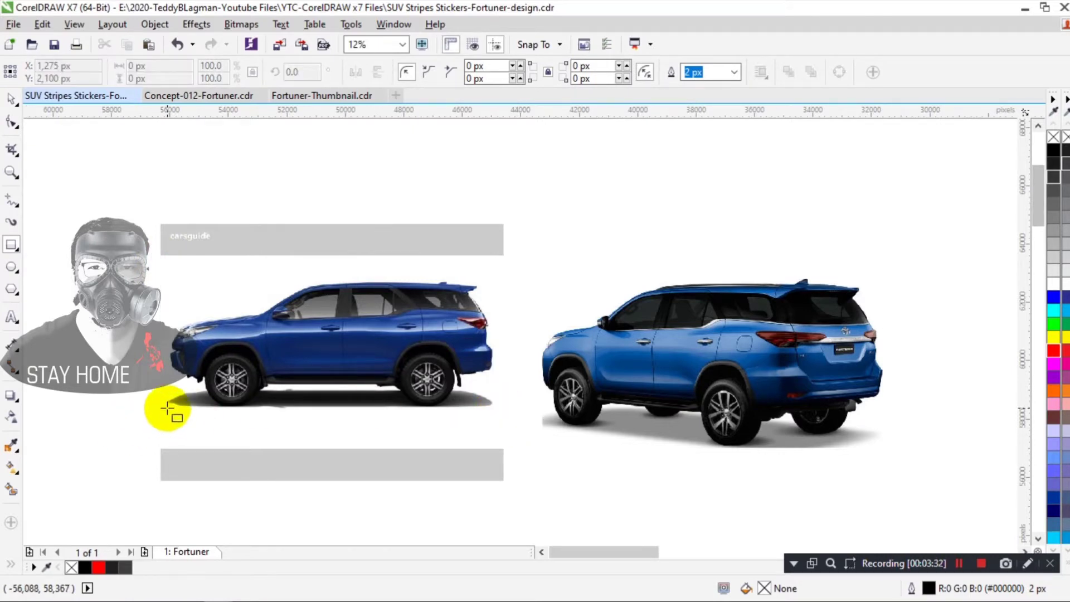
# Step: Crop the side-view blue SUV photo by intersecting it with a rectangle about 11,242 by 4,502 px around the car and deleting the original
pyautogui.moveTo(167, 408); pyautogui.dragTo(497, 277)
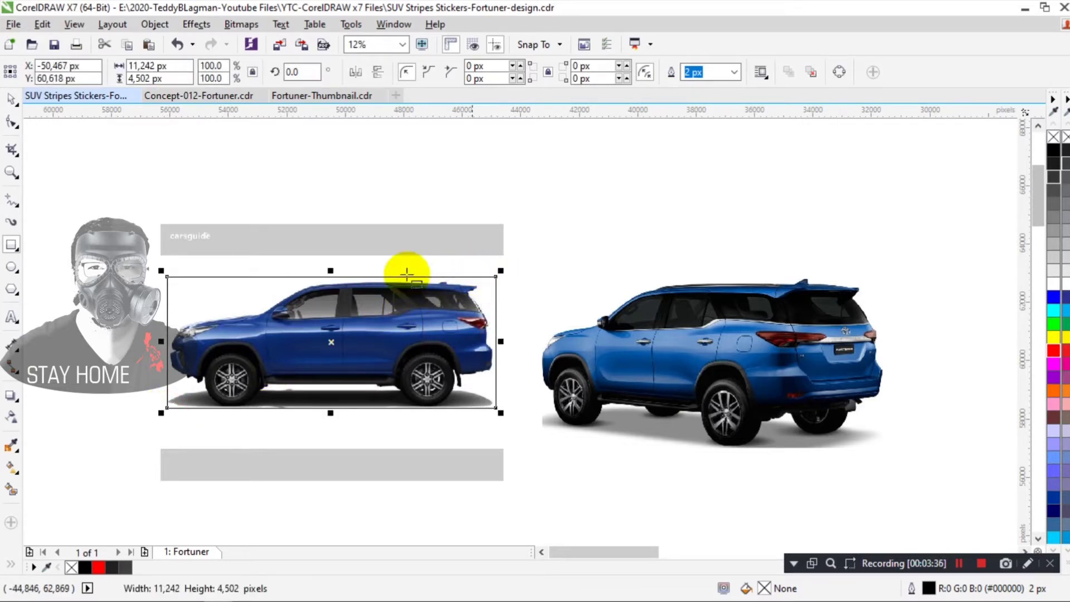
pyautogui.click(12, 102)
pyautogui.keyDown('shift'); pyautogui.click(344, 241); pyautogui.keyUp('shift')
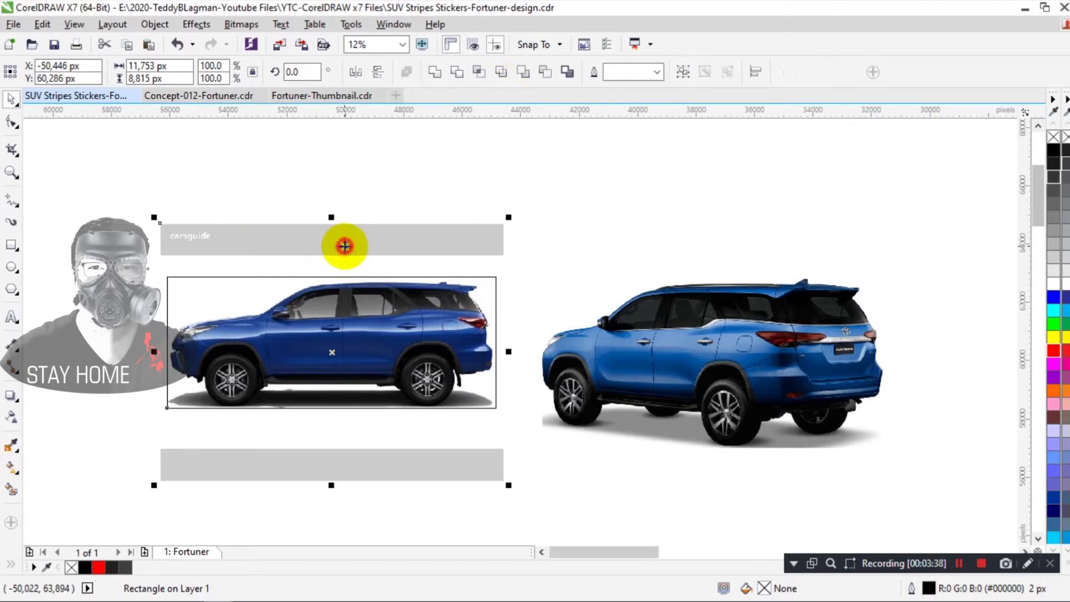
pyautogui.click(500, 74)
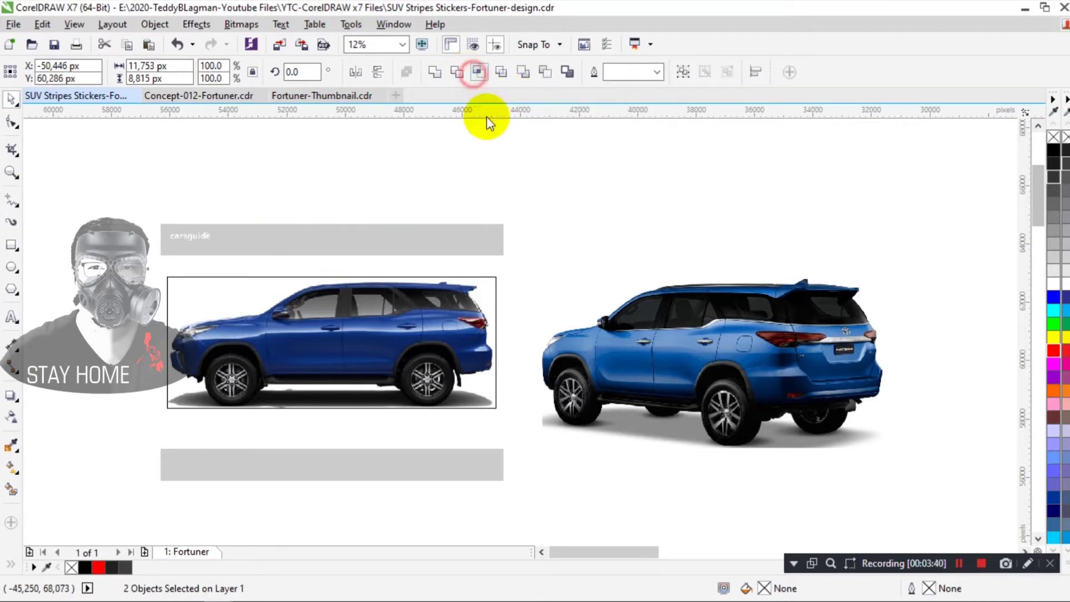
pyautogui.press('Delete')
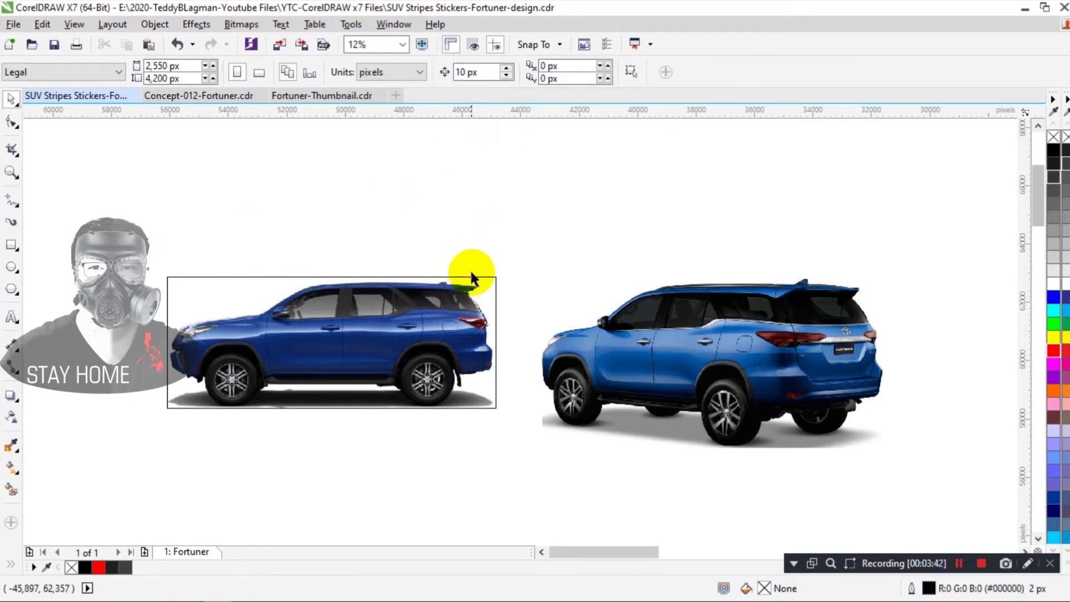
# Step: Delete the leftover cropping rectangle and scale the rear-view blue SUV photo down to about 9,362 px wide
pyautogui.click(712, 336)
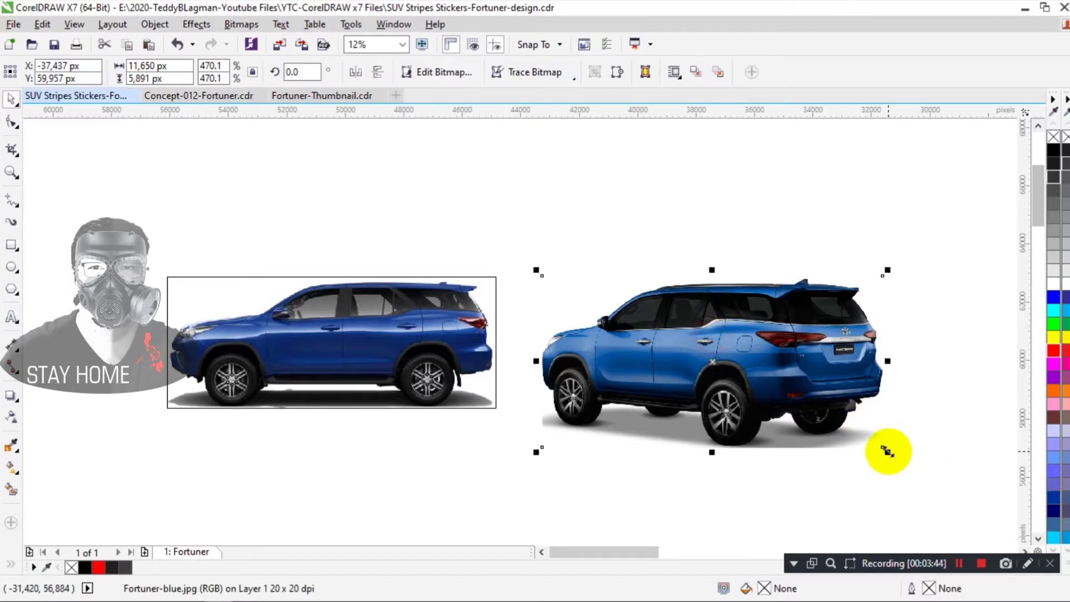
pyautogui.moveTo(887, 452); pyautogui.dragTo(858, 432)
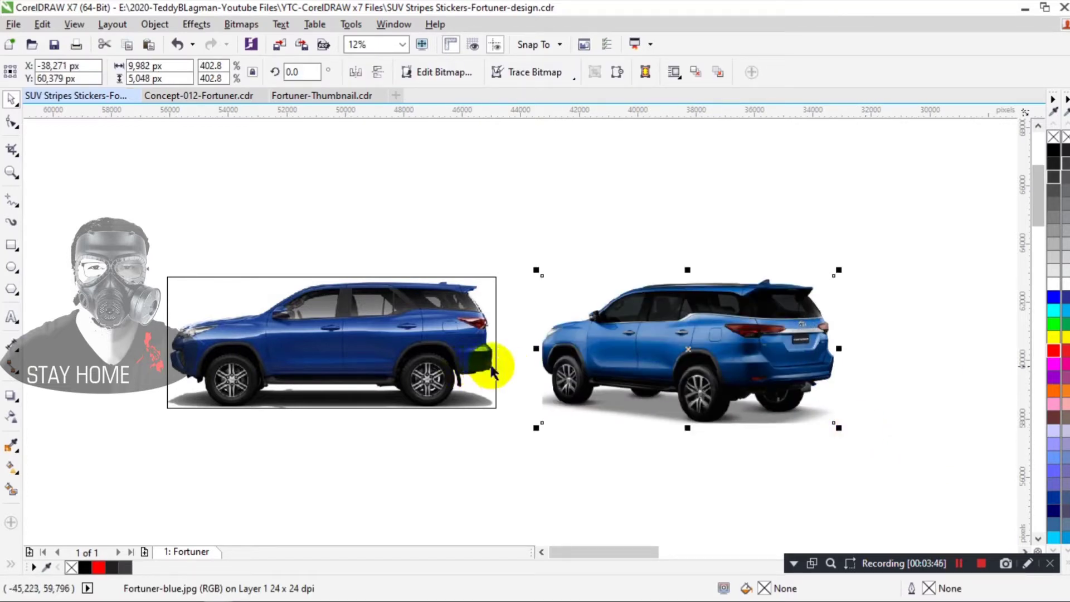
pyautogui.moveTo(494, 363); pyautogui.dragTo(851, 370)
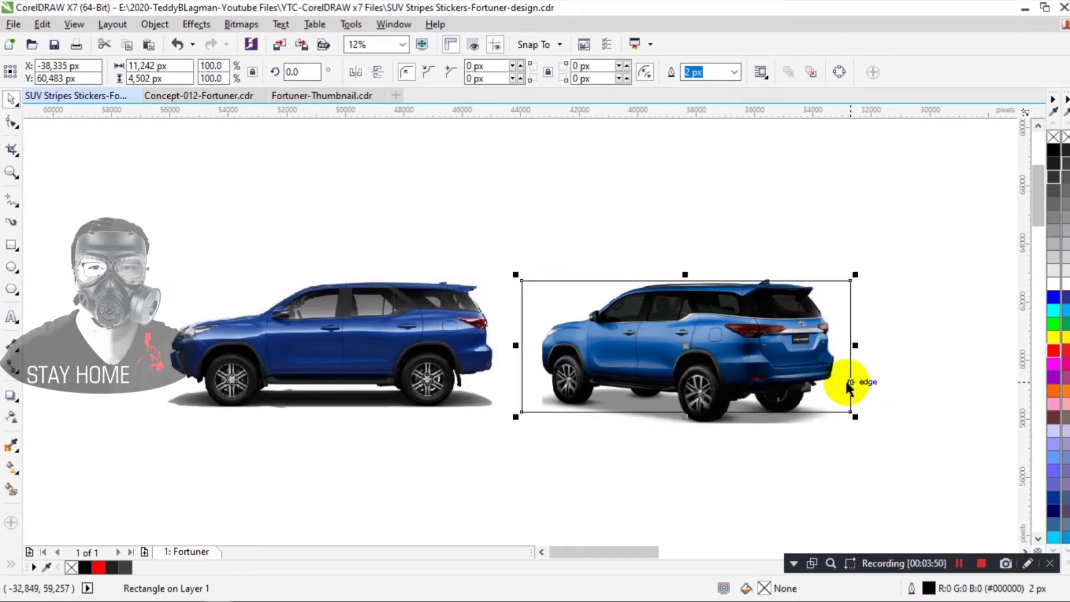
pyautogui.press('Delete')
pyautogui.click(769, 378)
pyautogui.moveTo(838, 428)
pyautogui.mouseDown()
pyautogui.moveTo(812, 411)
pyautogui.moveTo(820, 418)
pyautogui.mouseUp()
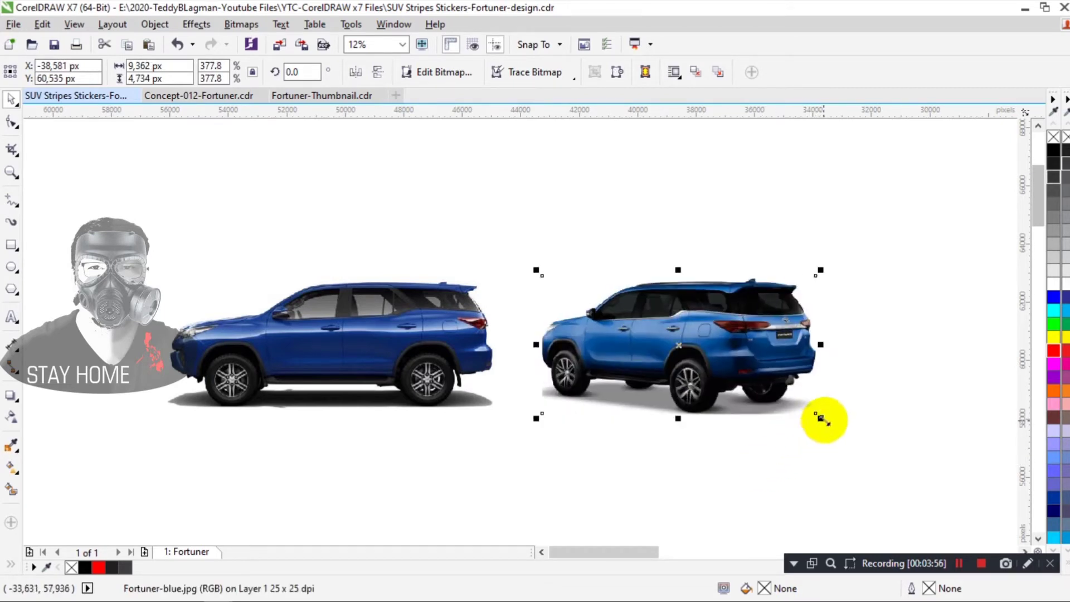
pyautogui.click(784, 451)
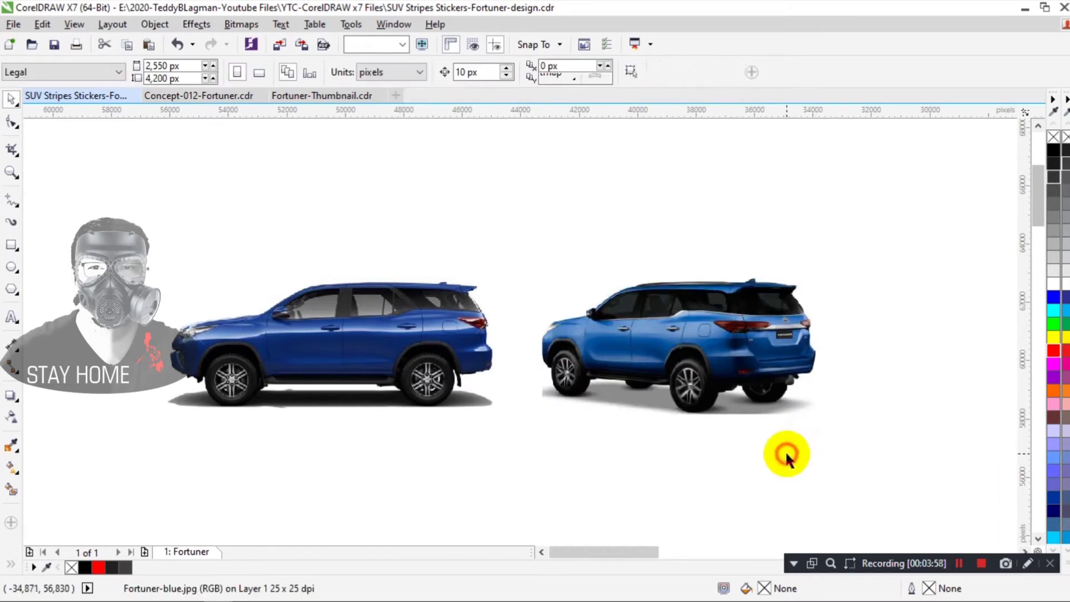
# Step: Enlarge the two blue SUV photos together to about 19,548 px high and place them on either side of the Sticker Maker banner
pyautogui.press('F4')
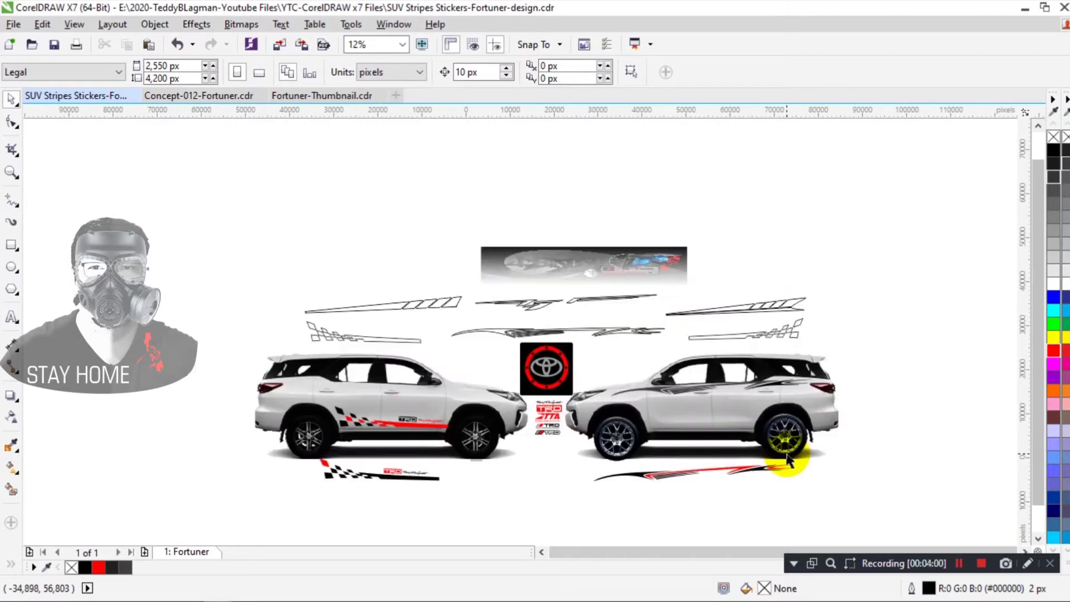
pyautogui.moveTo(352, 239); pyautogui.dragTo(353, 232)
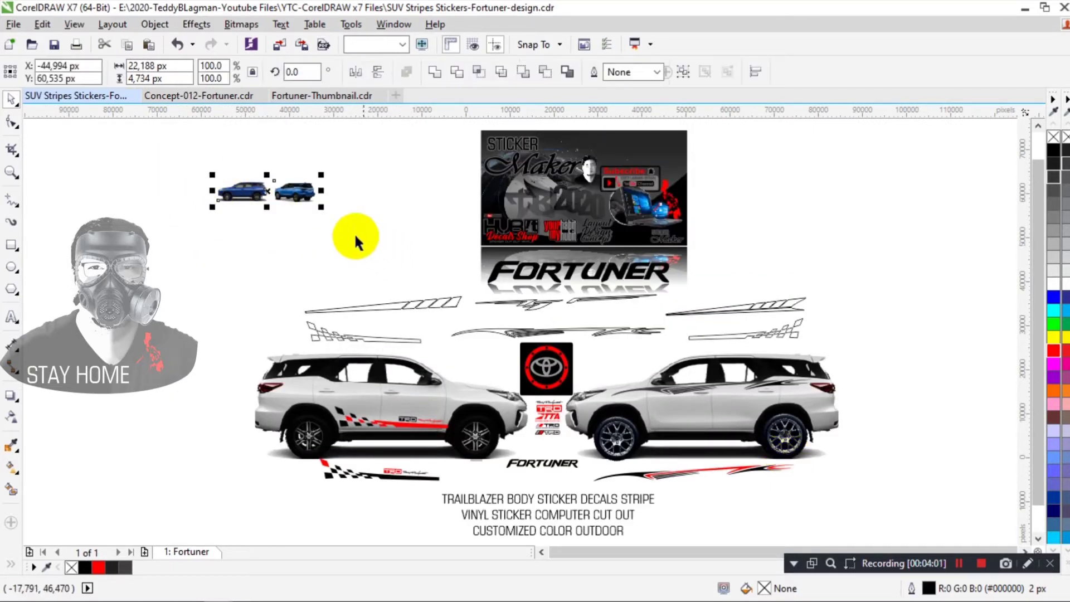
pyautogui.moveTo(315, 202); pyautogui.dragTo(795, 233)
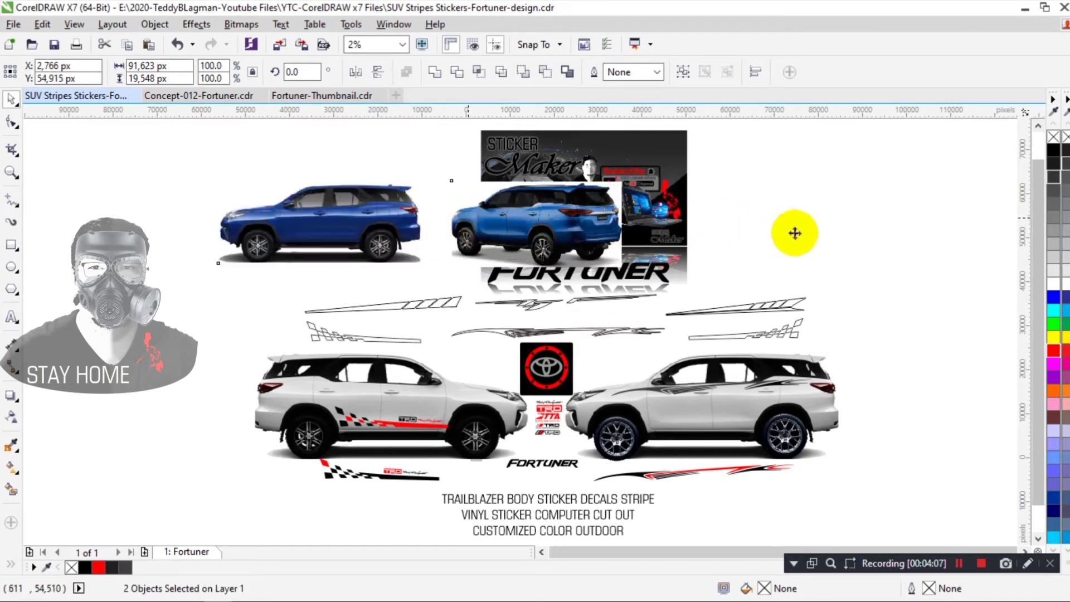
pyautogui.click(632, 223)
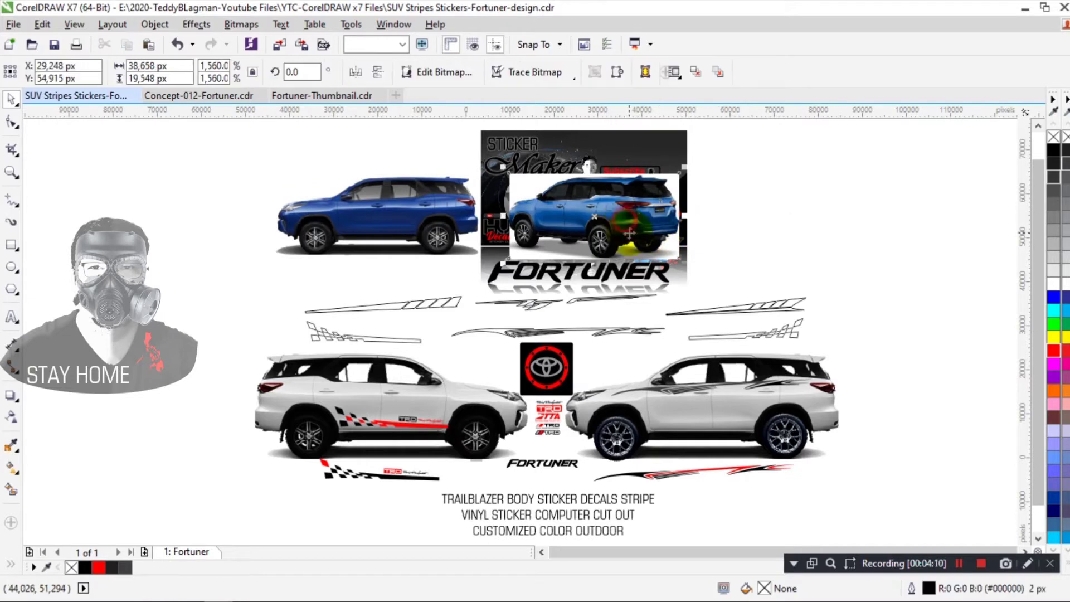
pyautogui.moveTo(603, 218); pyautogui.dragTo(772, 245)
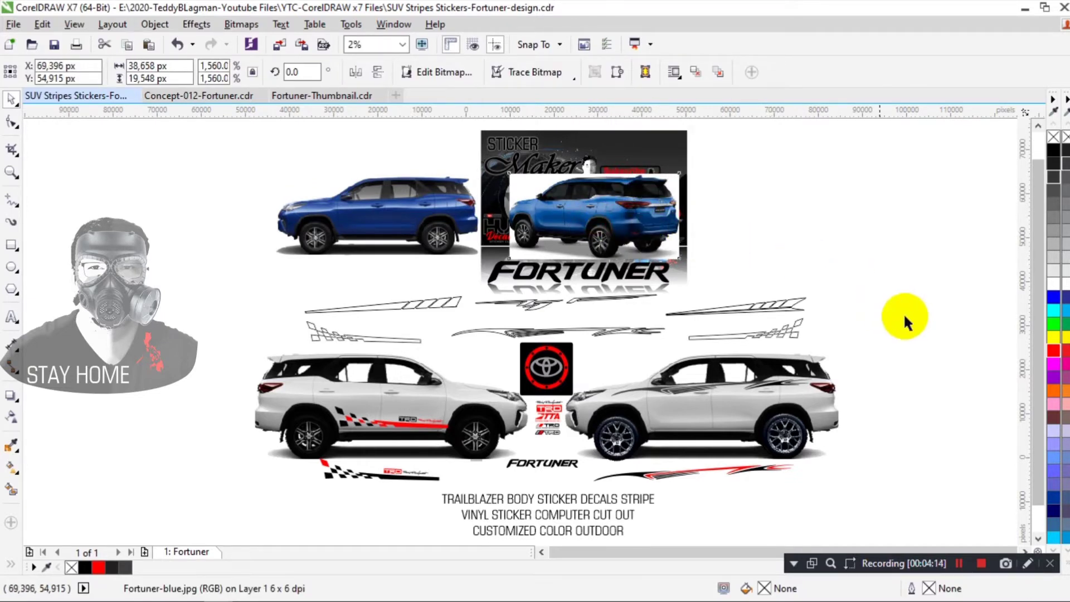
pyautogui.keyDown('shift'); pyautogui.click(422, 245); pyautogui.keyUp('shift')
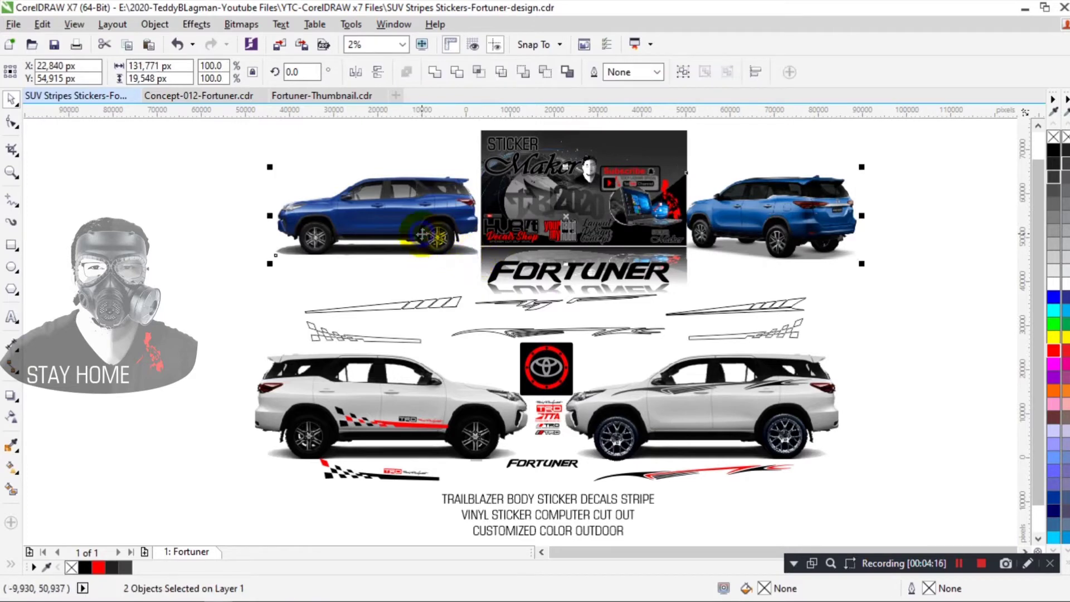
pyautogui.rightClick(422, 233)
pyautogui.click(136, 225)
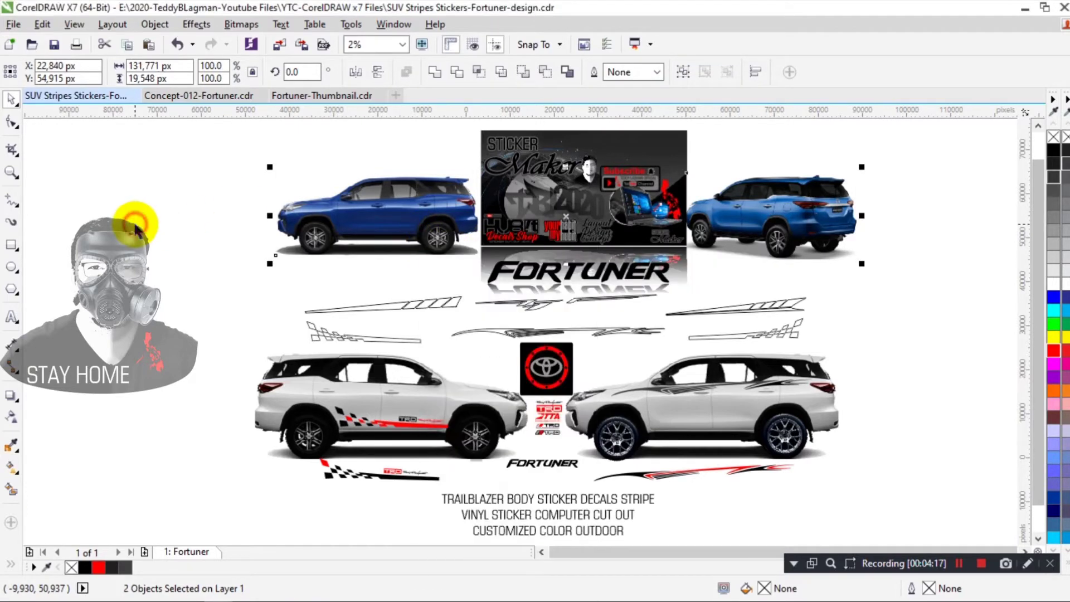
pyautogui.rightClick(395, 201)
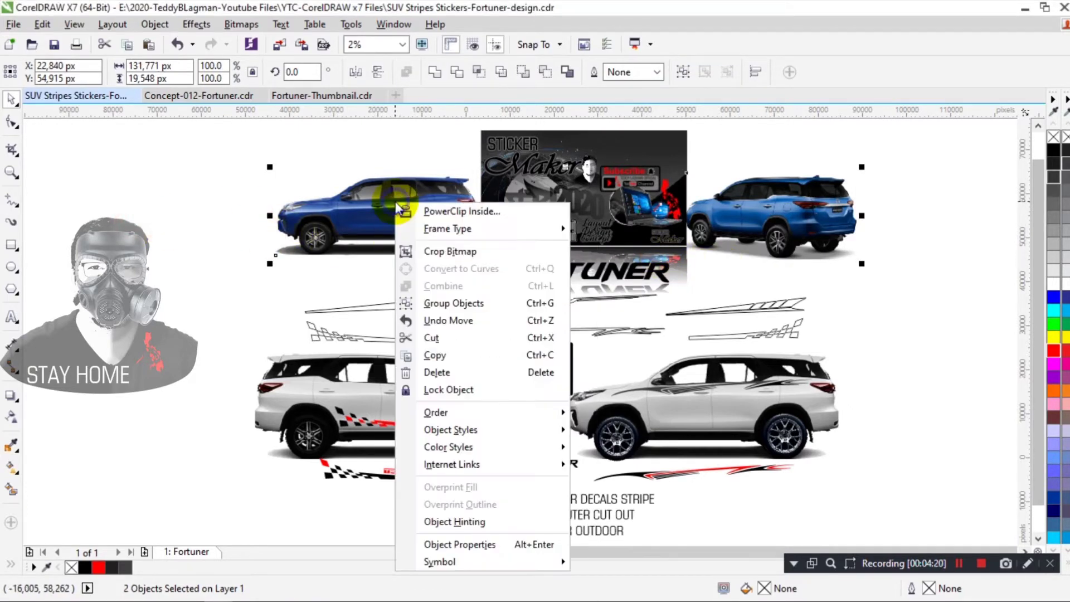
pyautogui.click(128, 295)
pyautogui.click(128, 296)
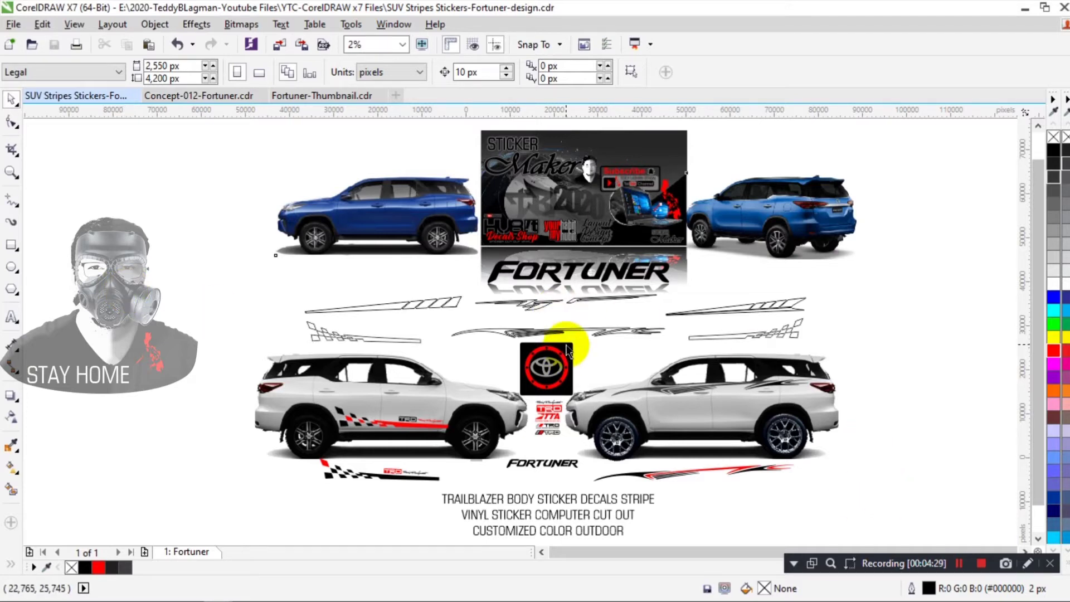
pyautogui.click(549, 305)
pyautogui.moveTo(469, 294); pyautogui.dragTo(684, 319)
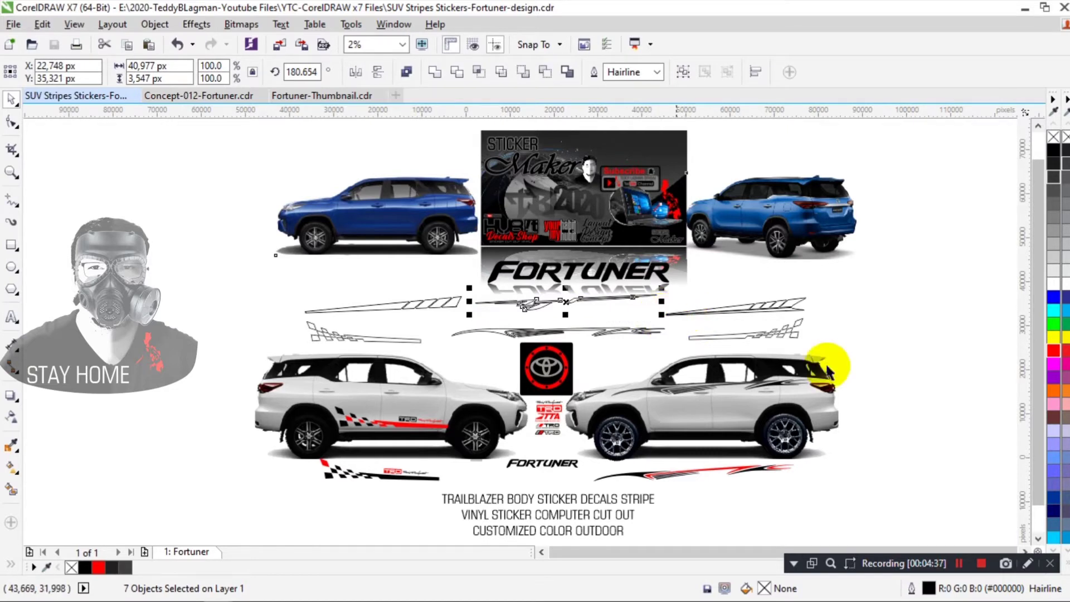
pyautogui.click(896, 377)
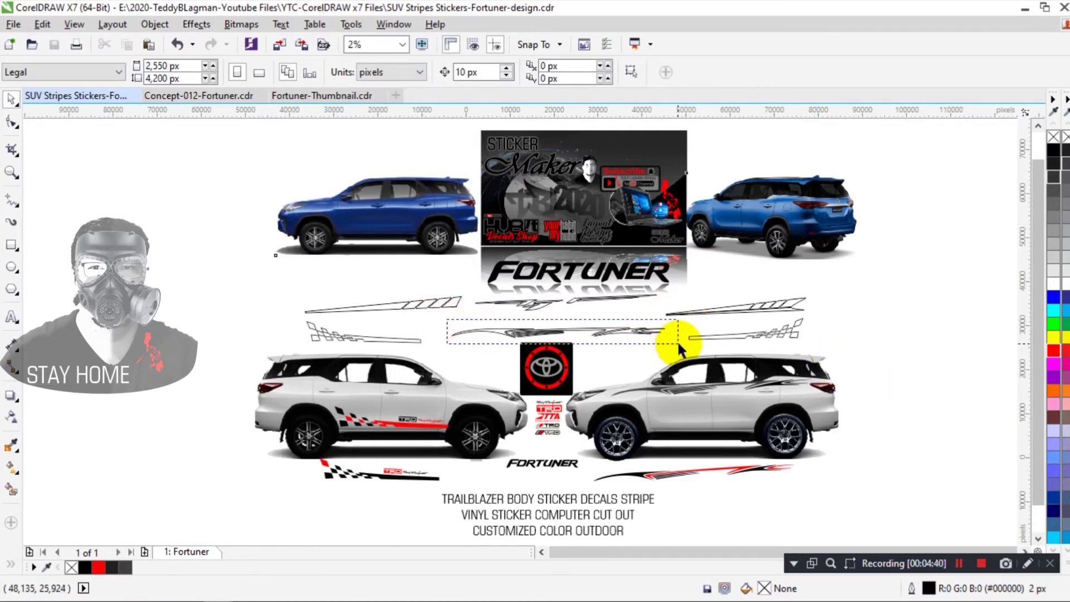
# Step: Move the outlined stripe decal group above the Toyota emblem onto the side-view blue SUV and bring it in front of the photo
pyautogui.click(664, 334)
pyautogui.moveTo(604, 335); pyautogui.dragTo(389, 204)
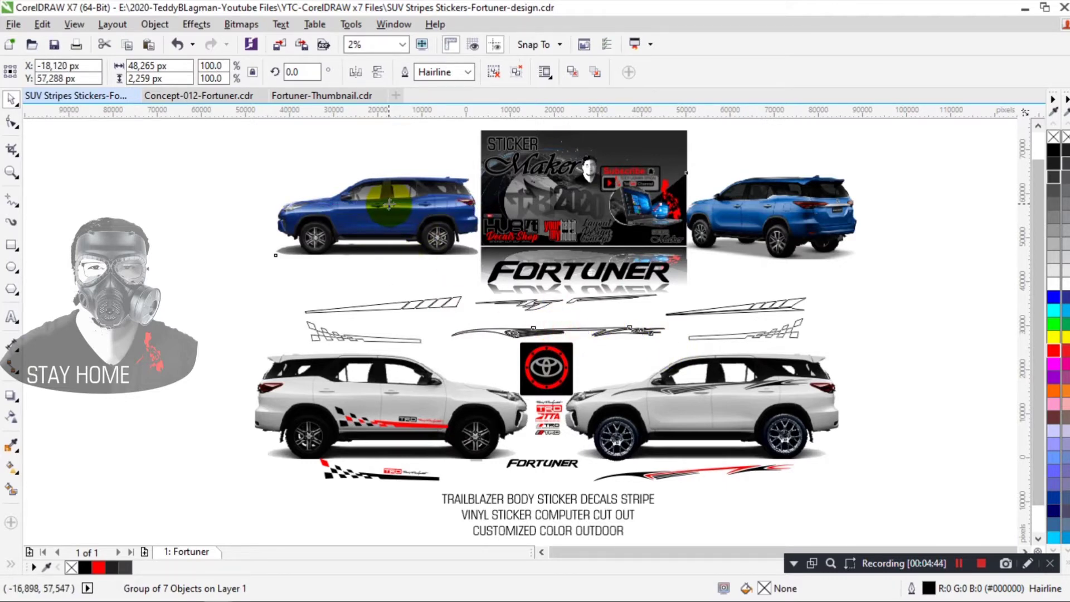
pyautogui.press('F2')
pyautogui.moveTo(255, 160); pyautogui.dragTo(564, 262)
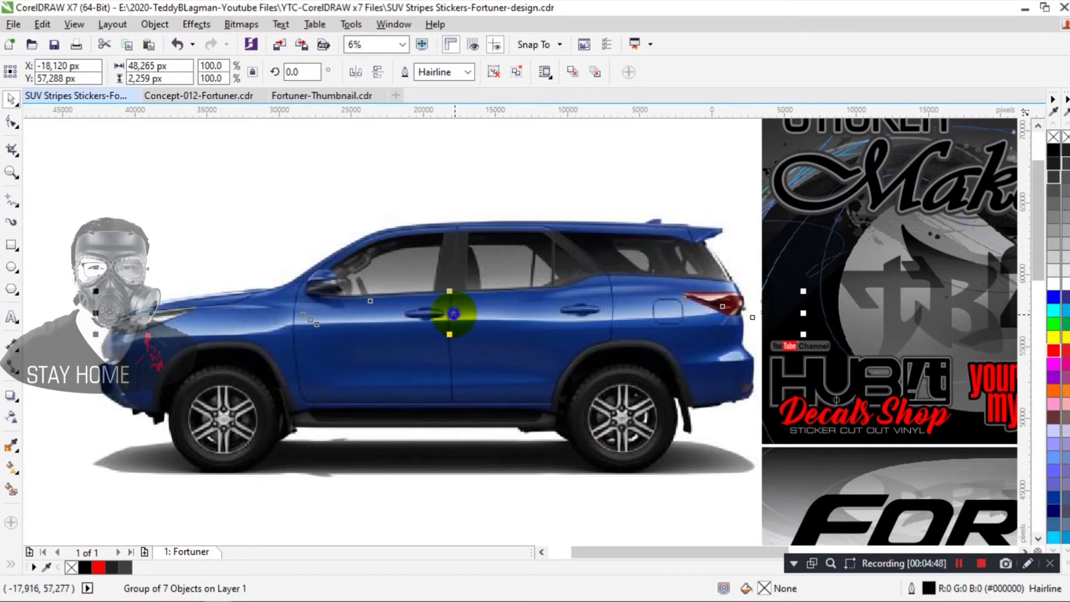
pyautogui.rightClick(454, 314)
pyautogui.moveTo(519, 454)
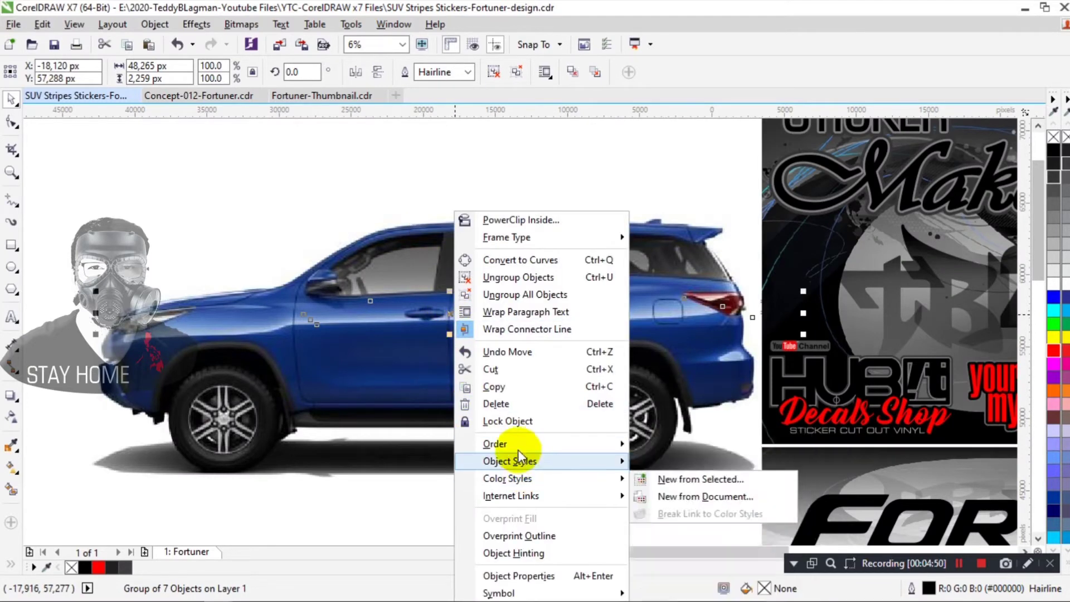
pyautogui.moveTo(624, 444)
pyautogui.click(665, 437)
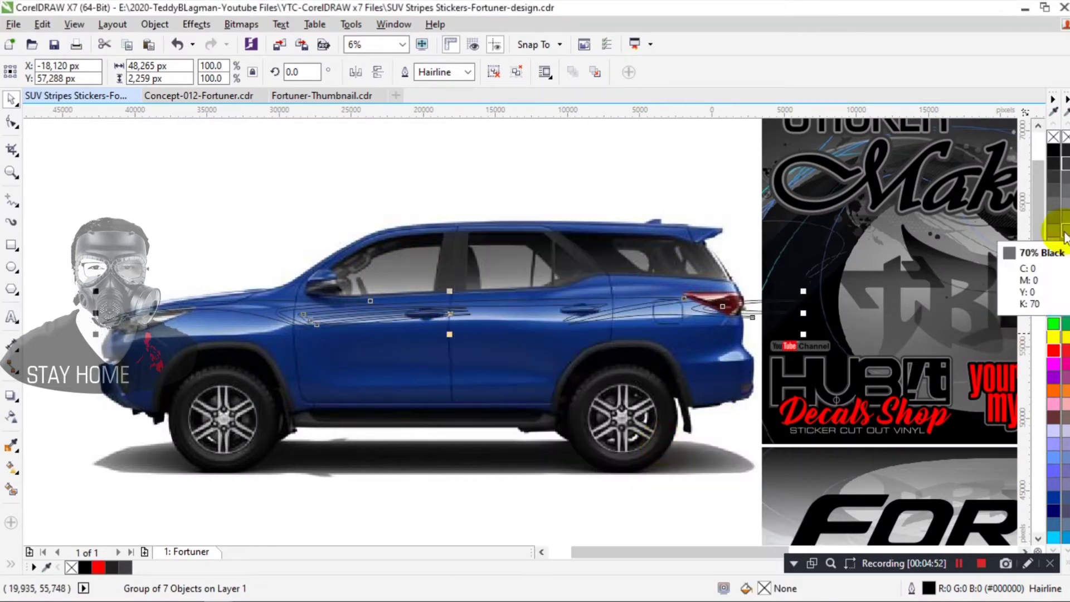
# Step: Fill the stripe decal white, scale it down to about 20,417 px wide and set it across the blue SUV's doors
pyautogui.click(1053, 284)
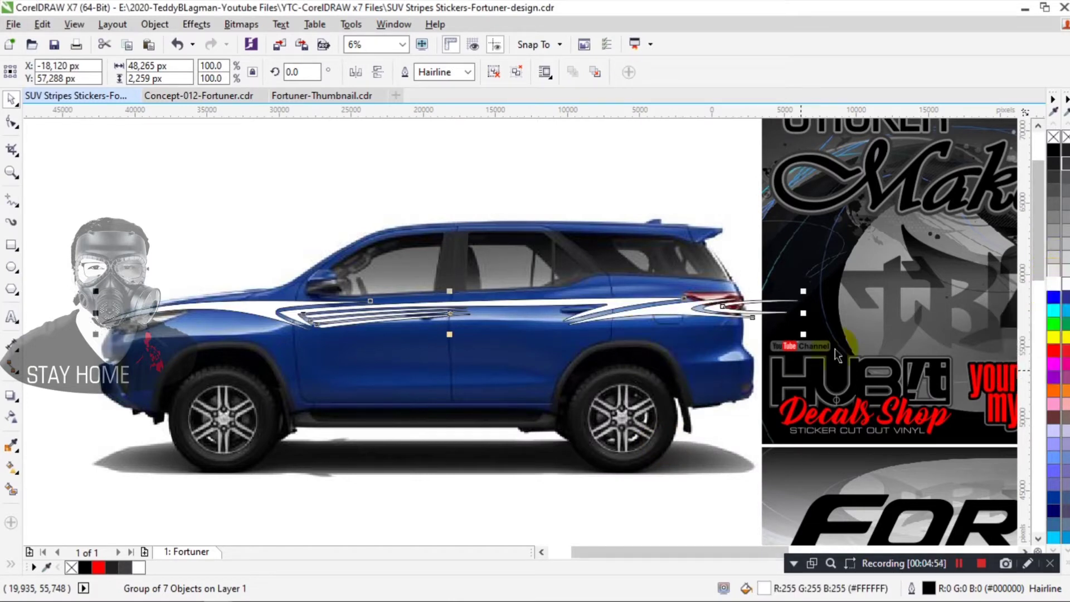
pyautogui.moveTo(803, 334); pyautogui.dragTo(766, 323)
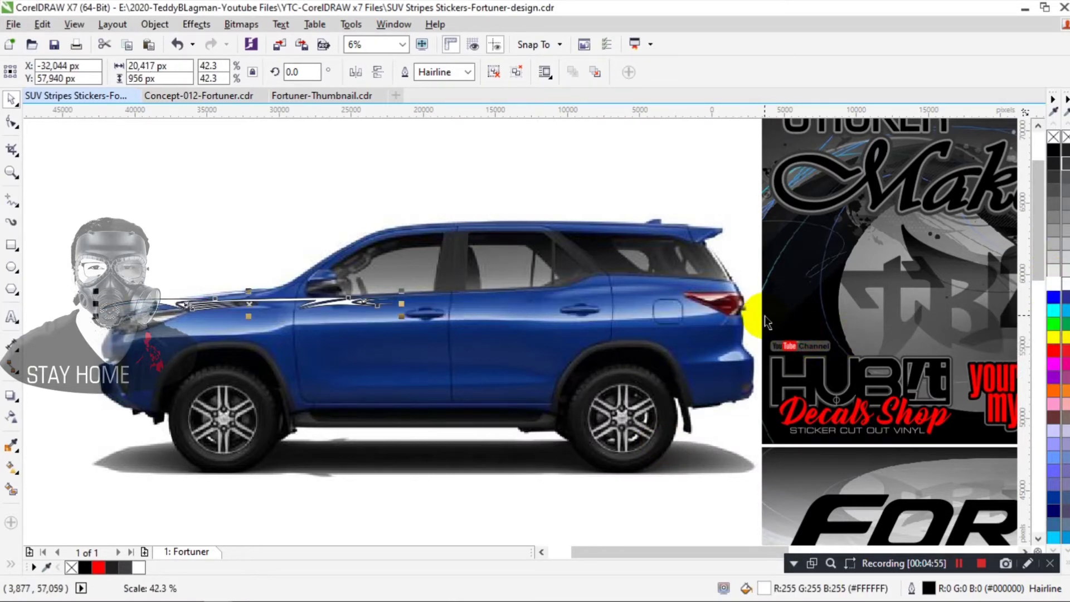
pyautogui.moveTo(249, 304); pyautogui.dragTo(436, 305)
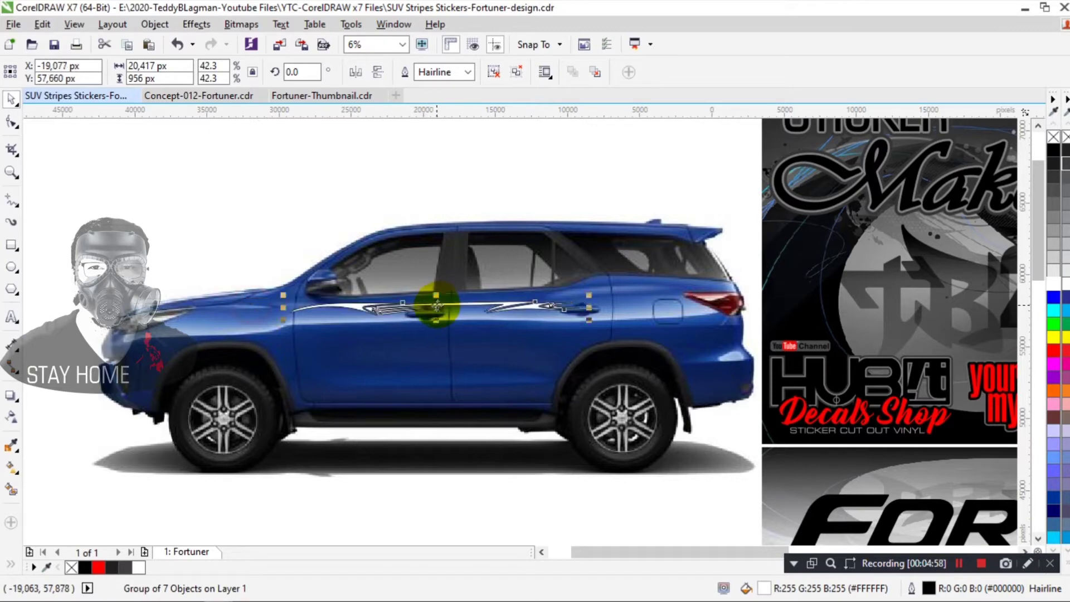
# Step: Shift the white stripe toward the front fender and enlarge it to about 32,894 px wide, reaching the tail light
pyautogui.press('F2')
pyautogui.moveTo(122, 201); pyautogui.dragTo(937, 341)
pyautogui.moveTo(652, 351); pyautogui.dragTo(544, 354)
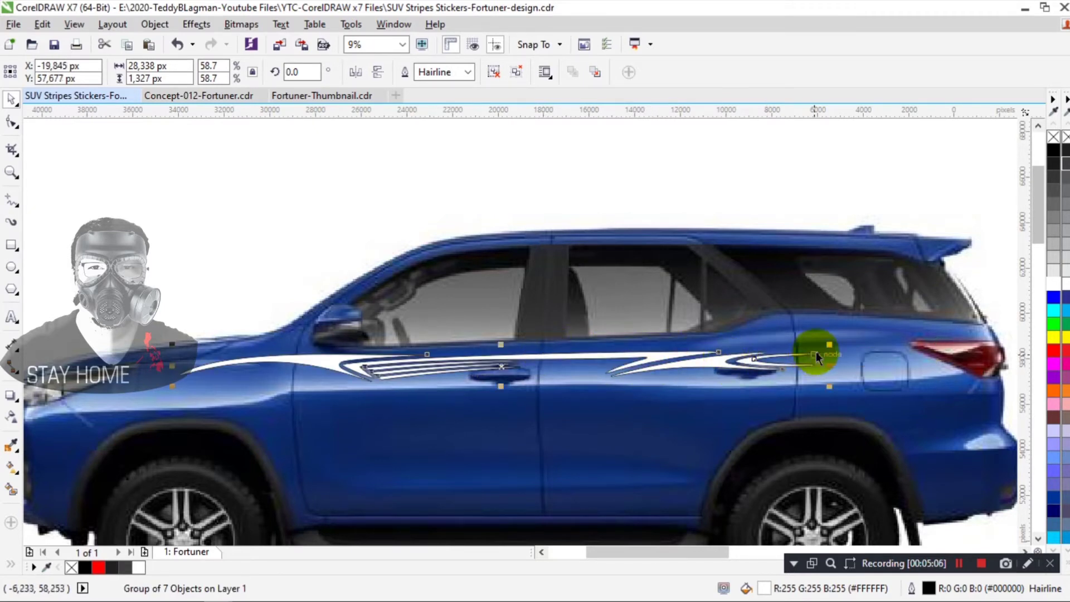
pyautogui.moveTo(830, 346); pyautogui.dragTo(820, 365)
# Step: Rotate the white stripe 2.25°, reposition it just below the windows and enlarge it to about 33,752 px wide
pyautogui.click(808, 356)
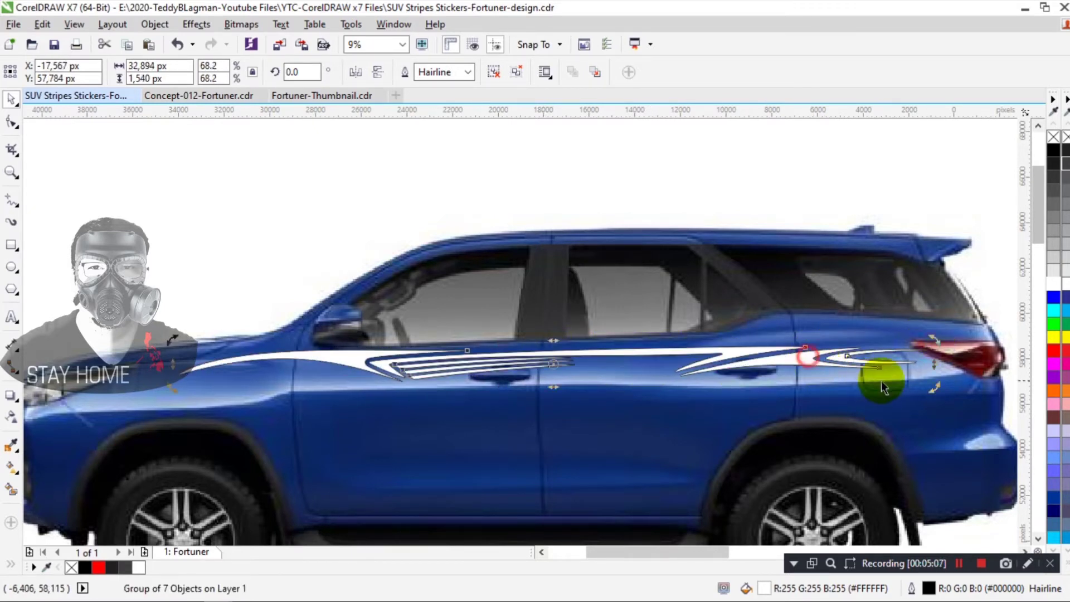
pyautogui.moveTo(936, 387); pyautogui.dragTo(939, 373)
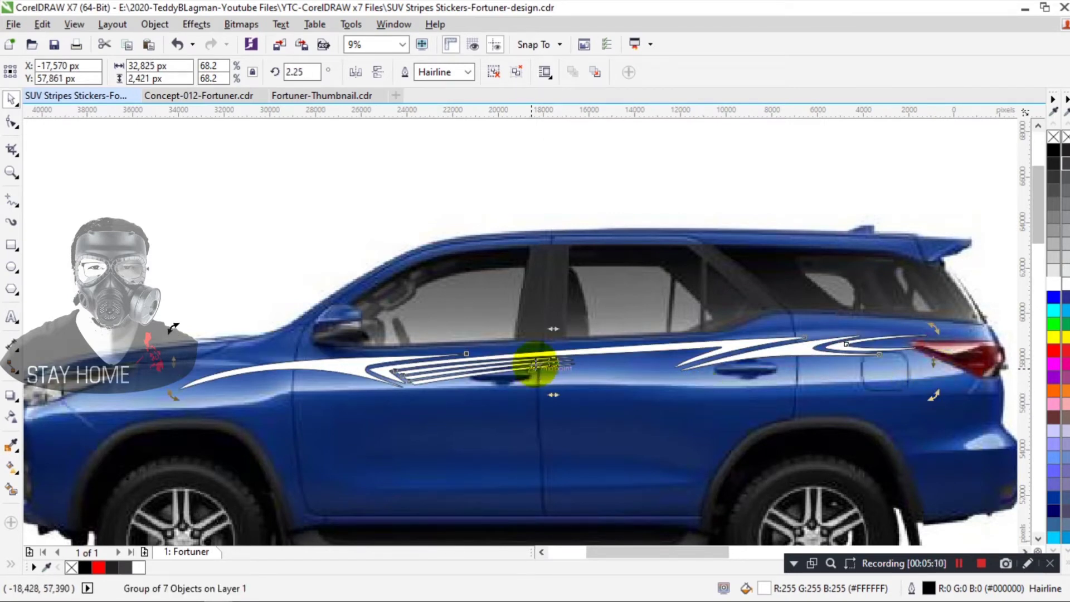
pyautogui.moveTo(549, 361); pyautogui.dragTo(352, 365)
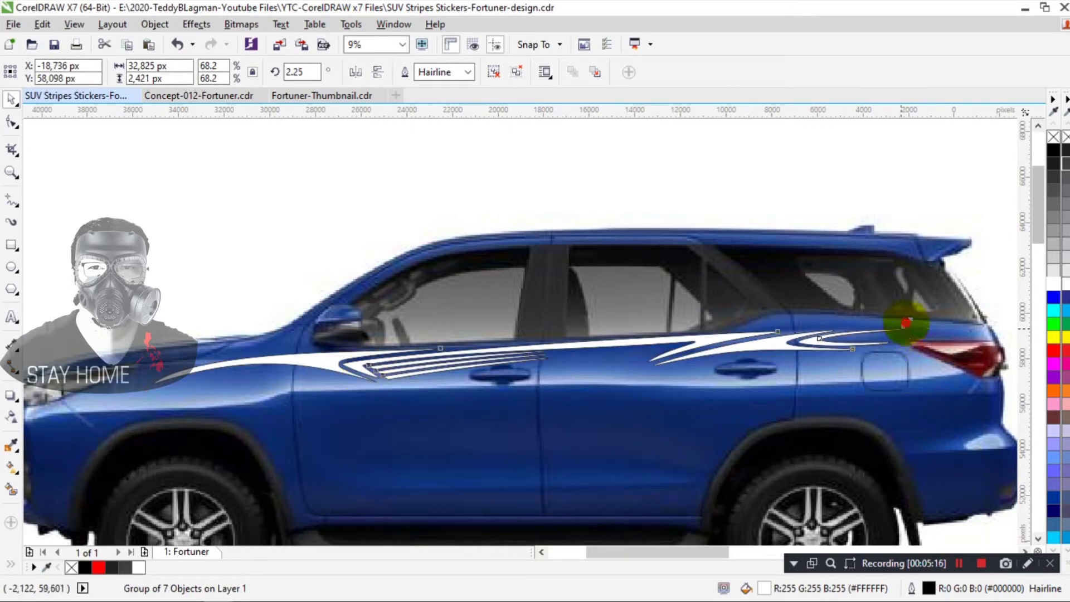
pyautogui.moveTo(906, 322); pyautogui.dragTo(927, 323)
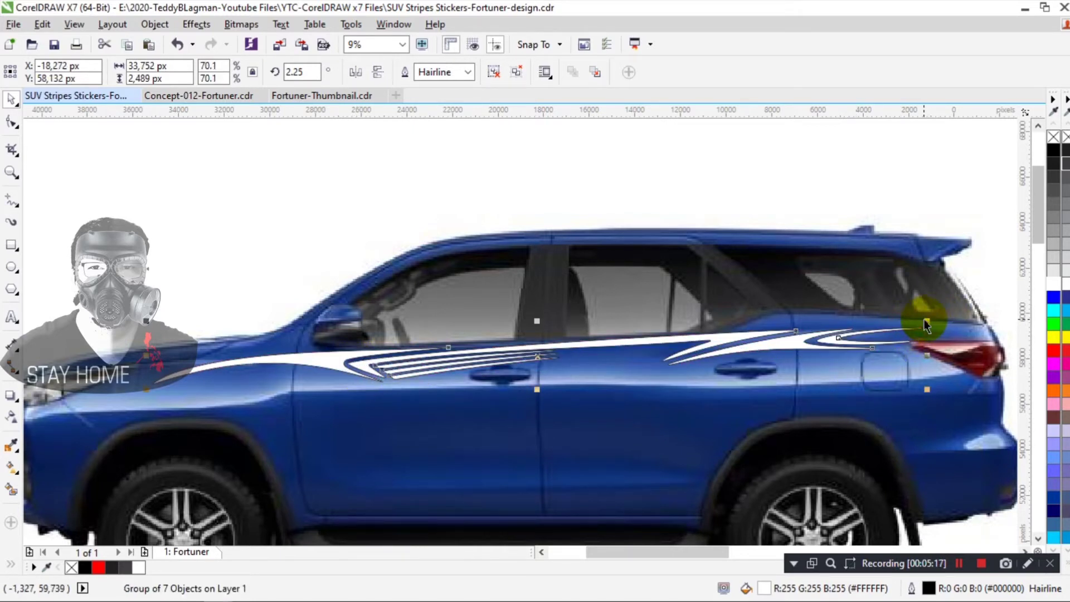
# Step: Remove the outline from the white stripe decal on the blue SUV
pyautogui.click(25, 567)
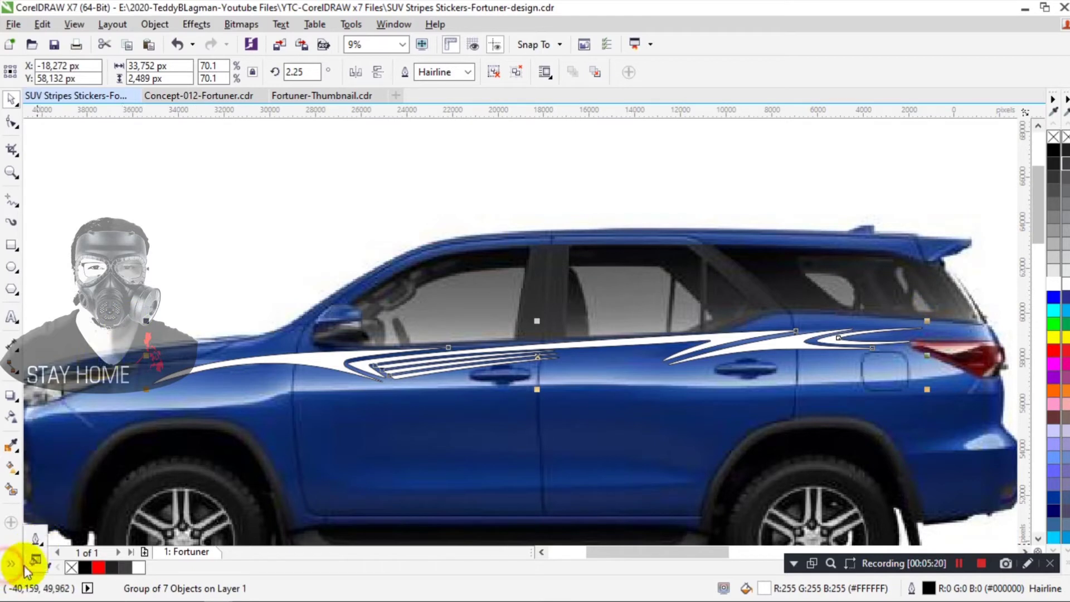
pyautogui.click(32, 538)
pyautogui.click(83, 397)
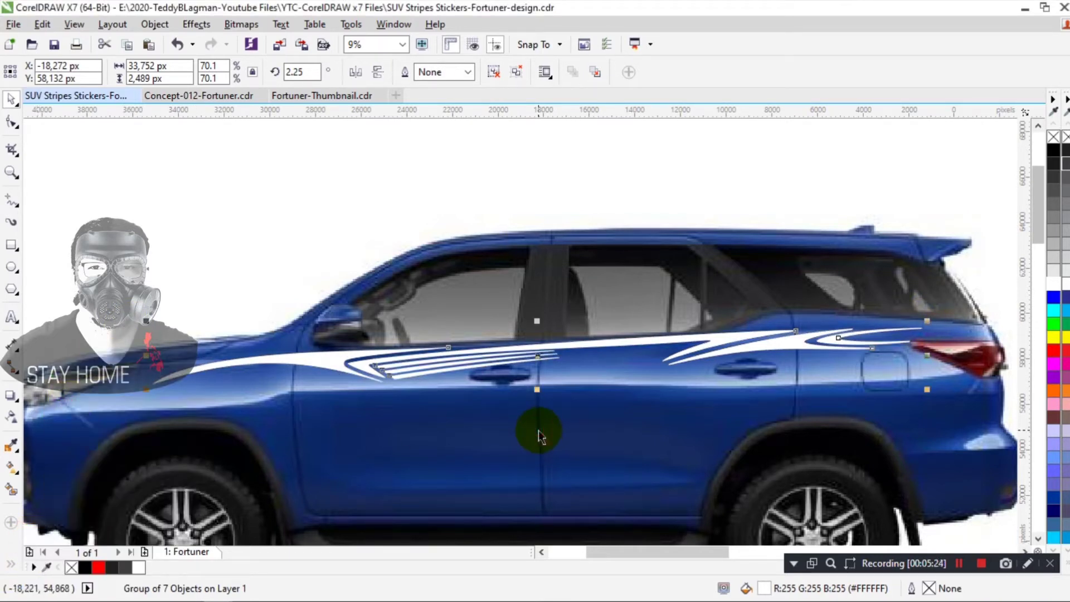
pyautogui.click(538, 430)
pyautogui.click(363, 377)
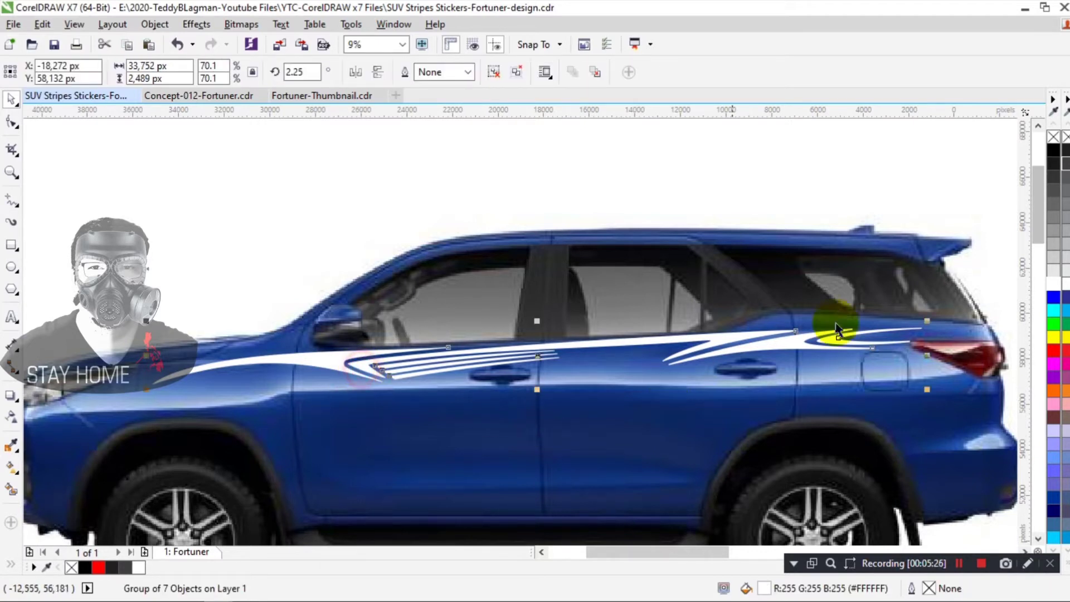
# Step: Ungroup the white stripe decal on the blue SUV's doors and fill its long middle stripe and rear stripe red
pyautogui.click(494, 71)
pyautogui.click(444, 426)
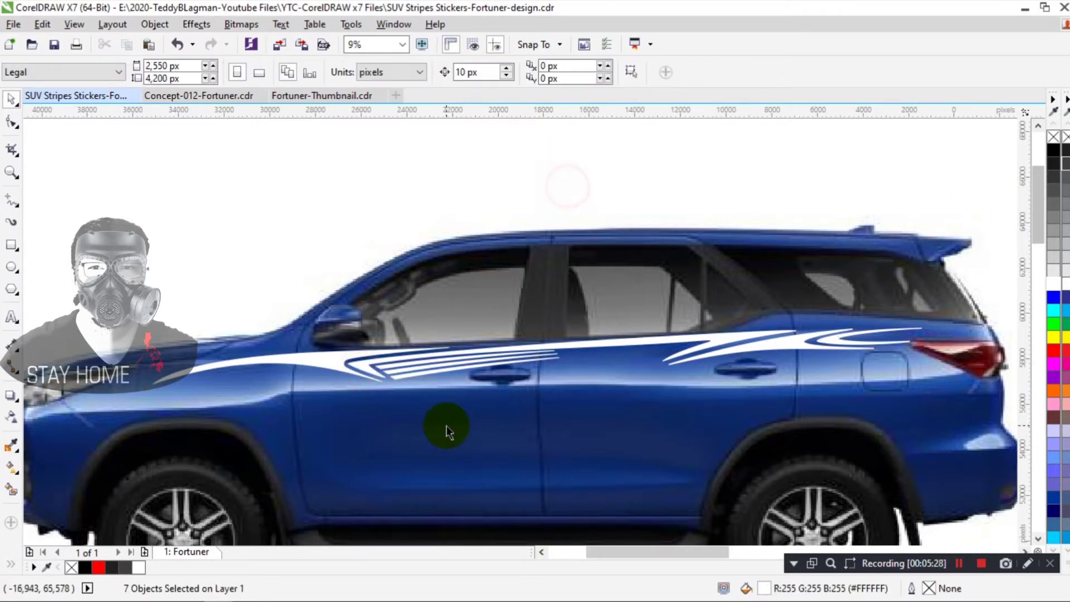
pyautogui.click(363, 371)
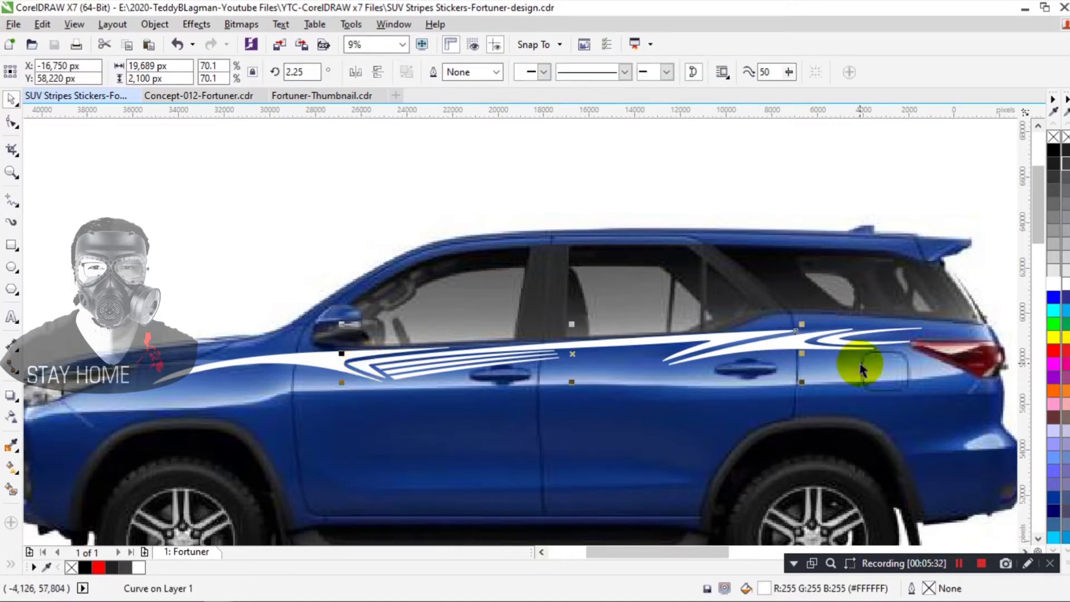
pyautogui.keyDown('shift'); pyautogui.click(842, 352); pyautogui.keyUp('shift')
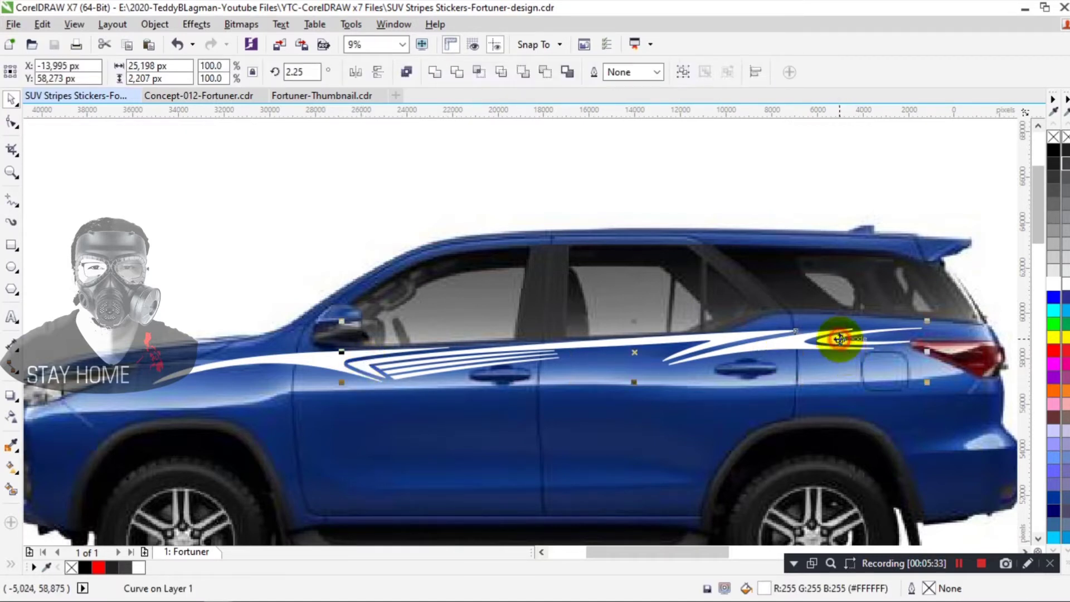
pyautogui.click(1065, 170)
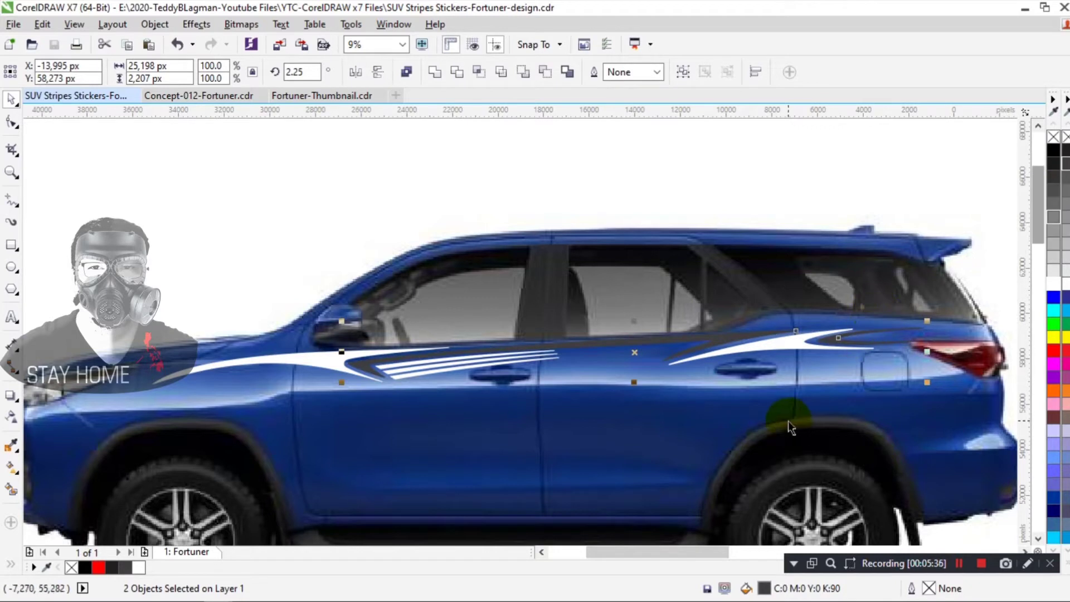
pyautogui.click(1053, 352)
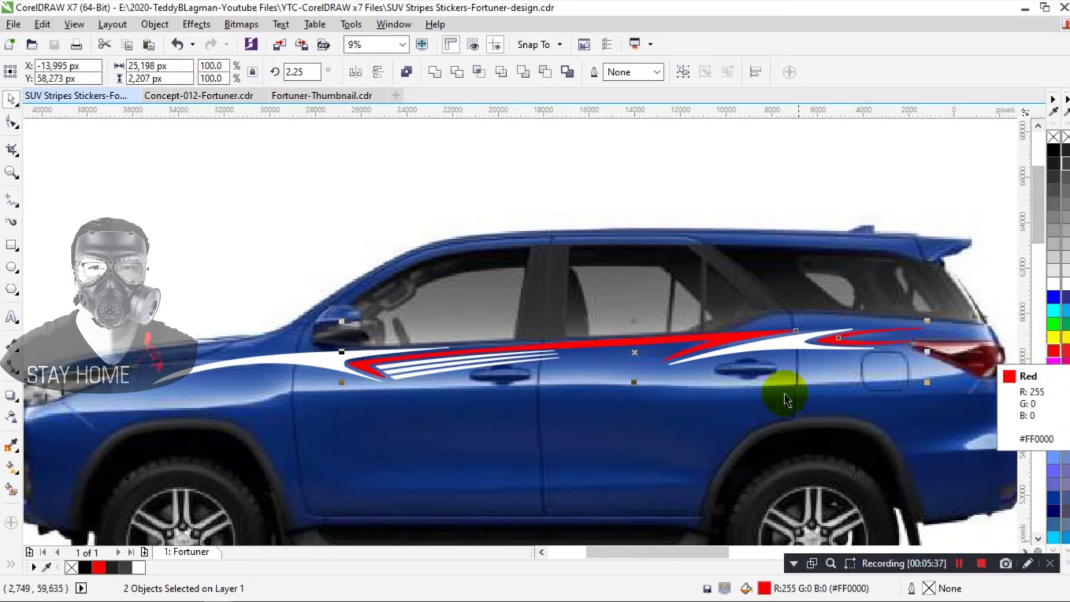
pyautogui.click(736, 413)
# Step: Place a copy of the upper outlined stripe decal below the FORTUNER title onto the blue SUV seen from the rear
pyautogui.scroll(-2, 736, 409)
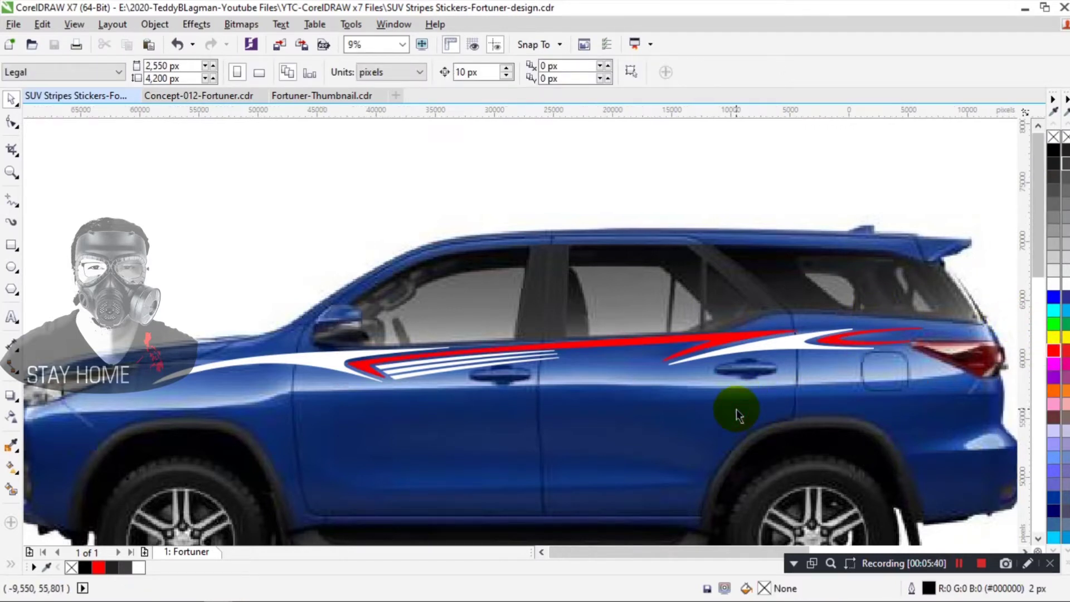
pyautogui.scroll(-2, 737, 409)
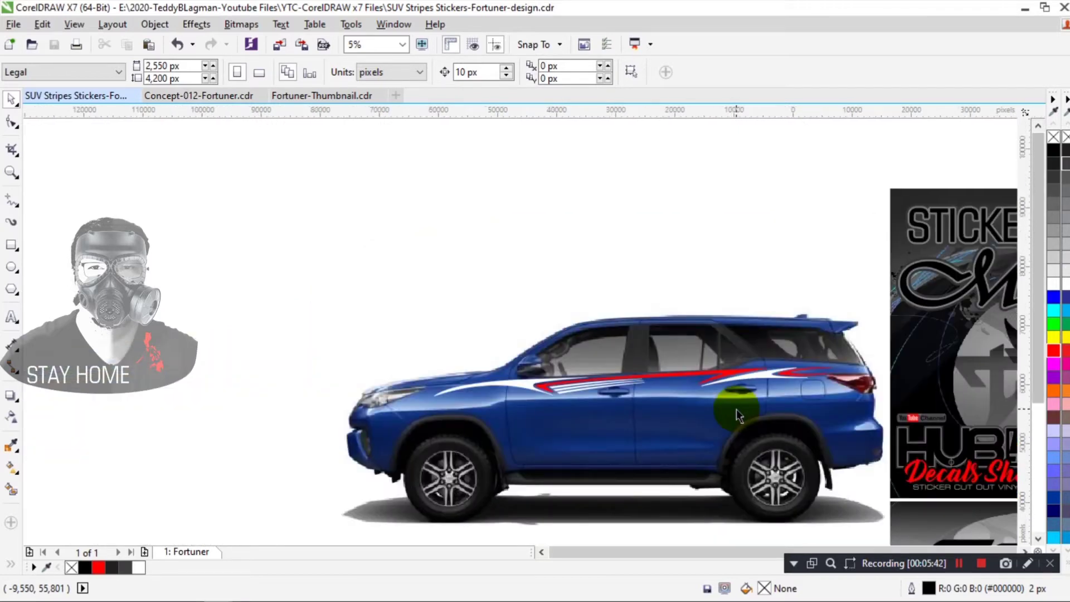
pyautogui.scroll(-2, 737, 412)
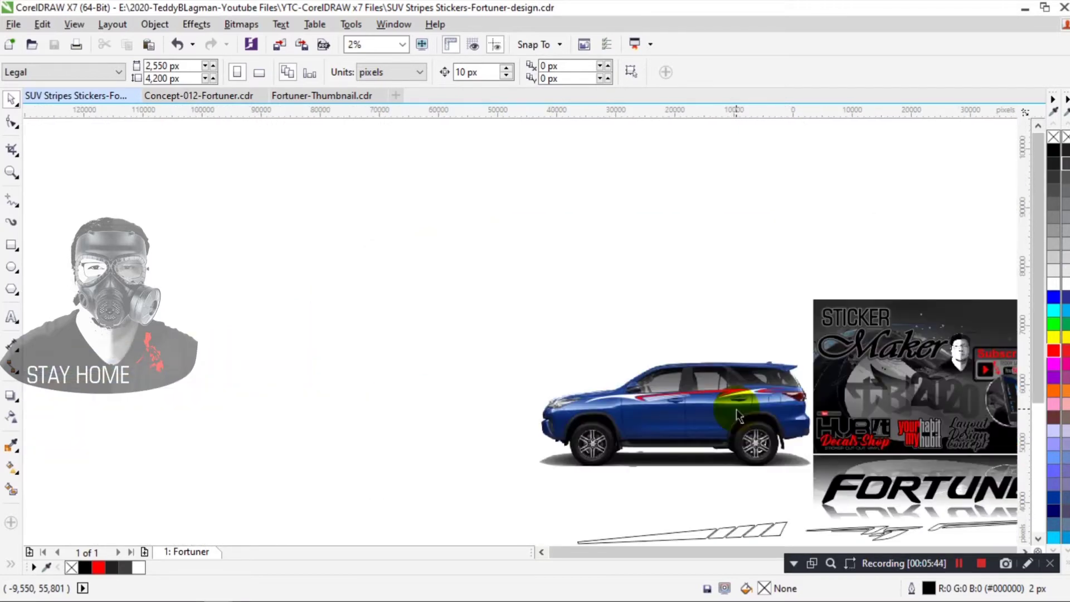
pyautogui.scroll(-1, 737, 413)
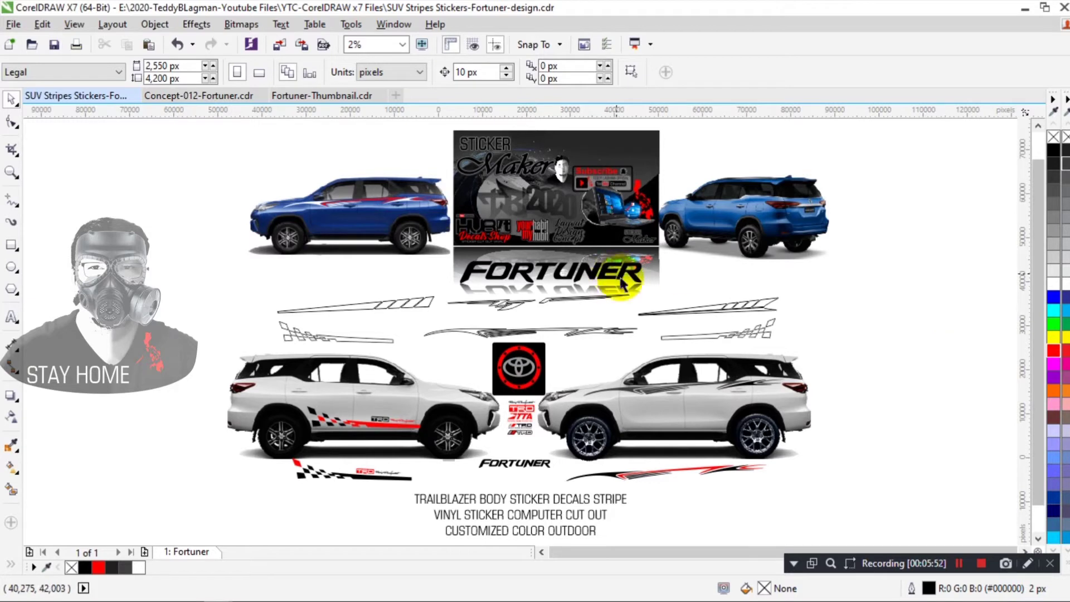
pyautogui.moveTo(690, 288); pyautogui.dragTo(425, 322)
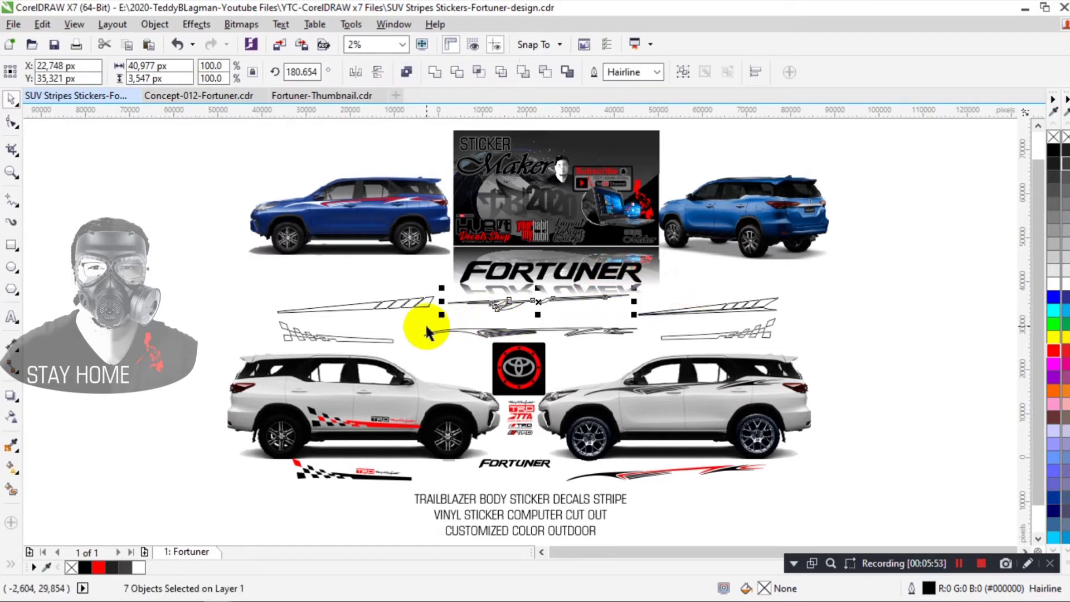
pyautogui.moveTo(495, 307); pyautogui.dragTo(747, 248)
pyautogui.scroll(3, 574, 240)
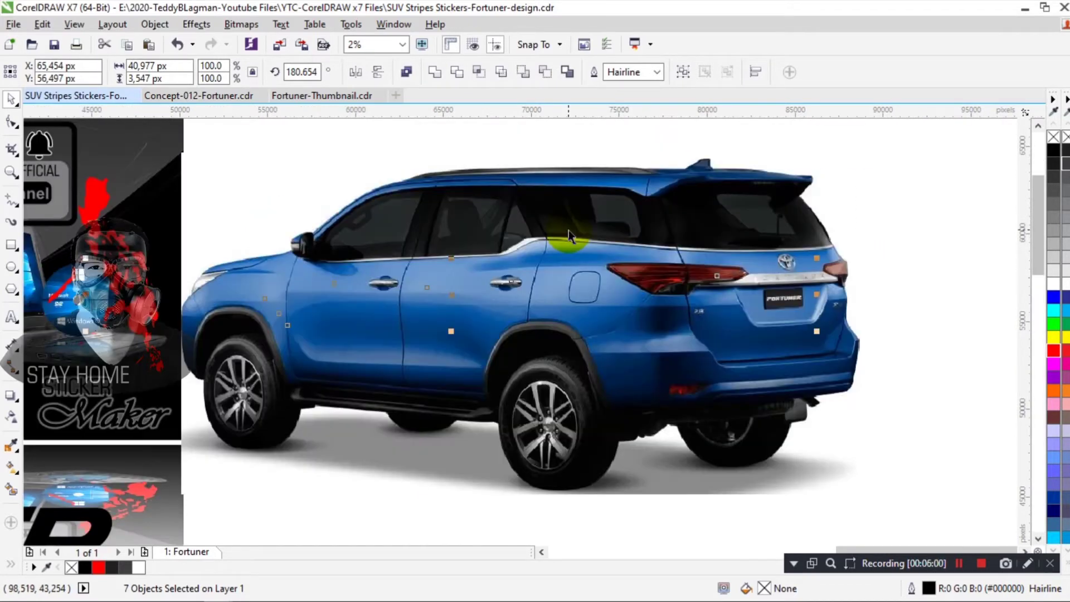
# Step: Bring the seven copied stripe pieces to the front of the page and group them
pyautogui.rightClick(450, 296)
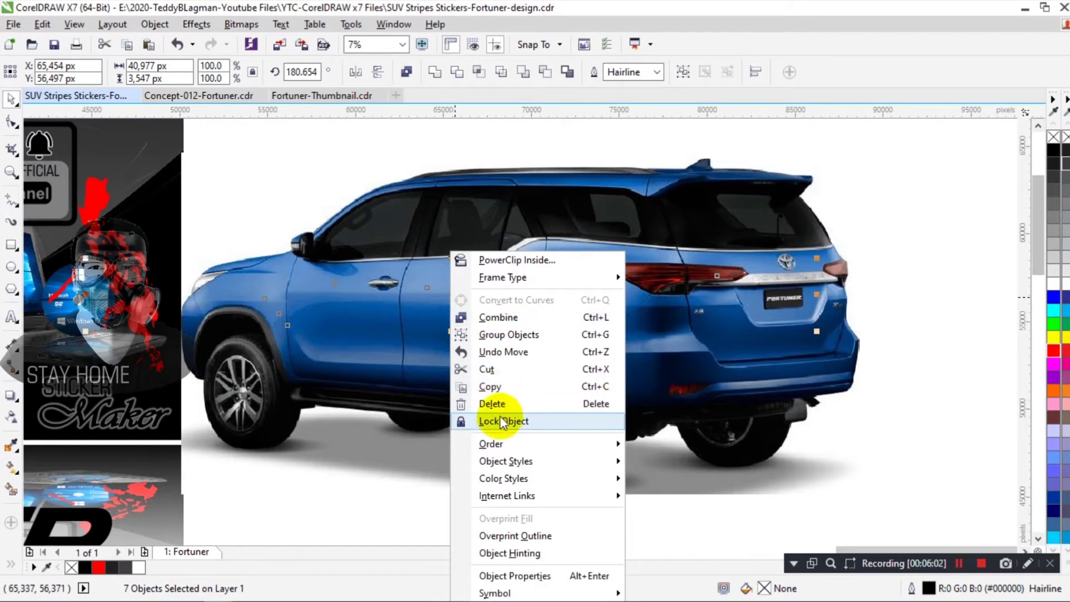
pyautogui.moveTo(574, 442)
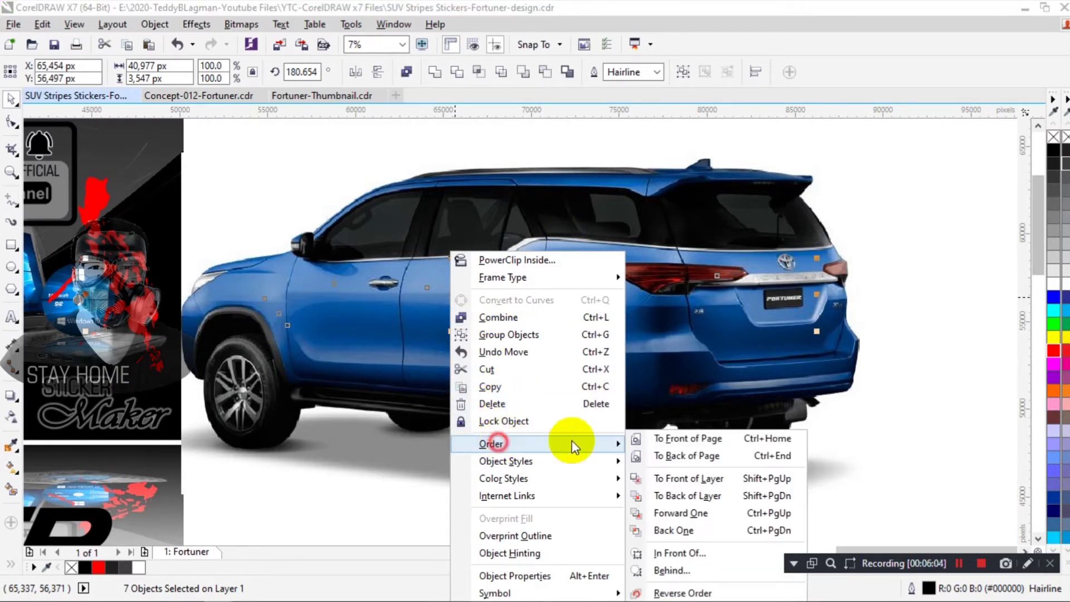
pyautogui.click(657, 441)
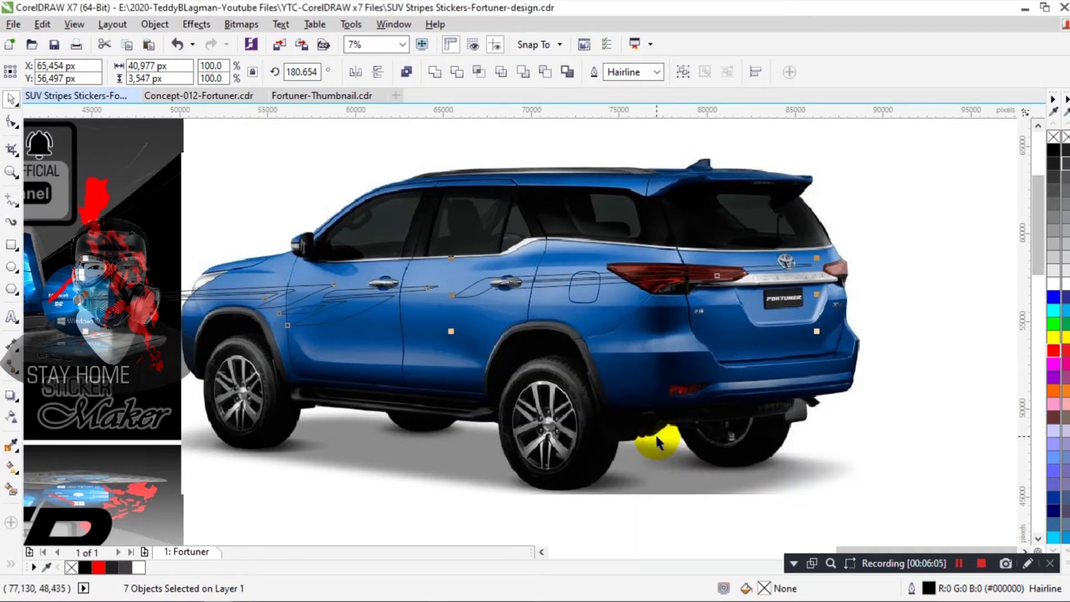
pyautogui.hotkey('ctrl', 'g')
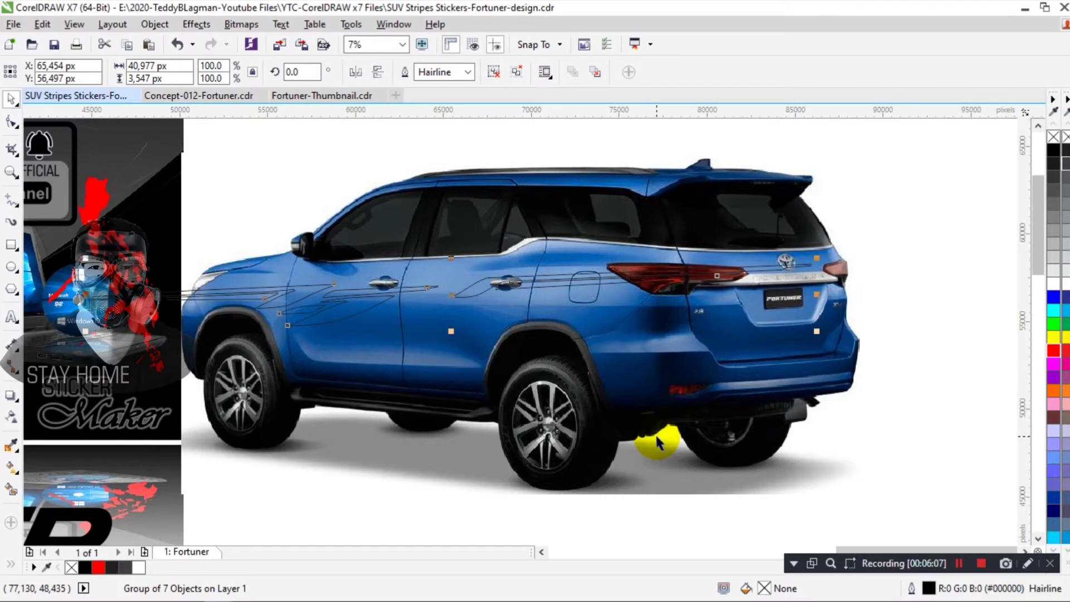
# Step: Fill the grouped stripe white and narrow it from both ends to about 21,767 px wide
pyautogui.click(1053, 283)
pyautogui.moveTo(106, 294); pyautogui.dragTo(221, 295)
pyautogui.moveTo(818, 294); pyautogui.dragTo(609, 293)
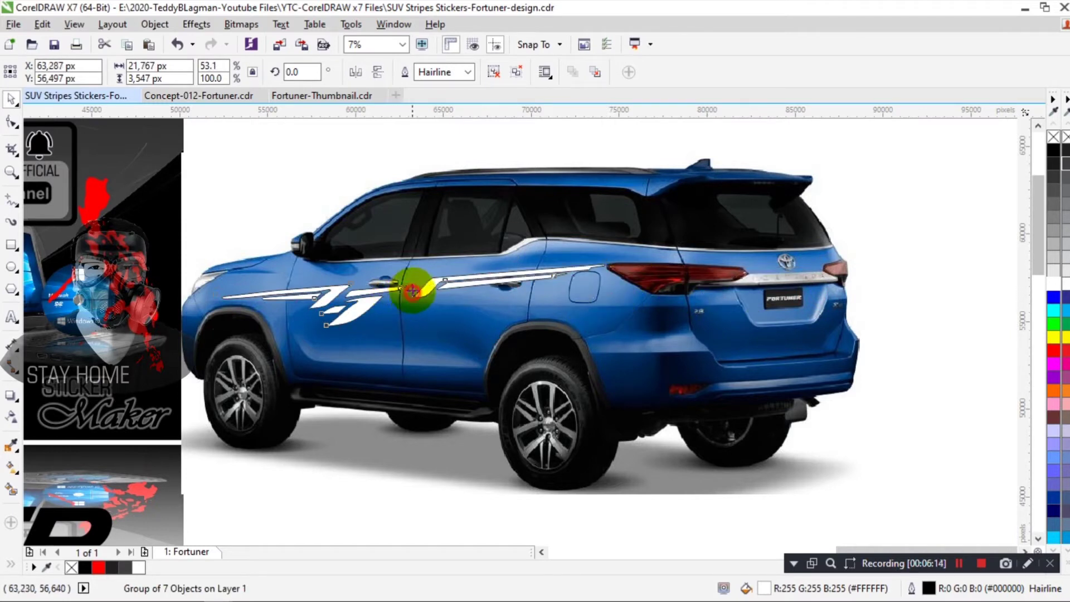
# Step: Shift the white stripe up below the windows, narrow it to about 20,749 px wide and tilt it to about 358.5°
pyautogui.moveTo(413, 290); pyautogui.dragTo(430, 282)
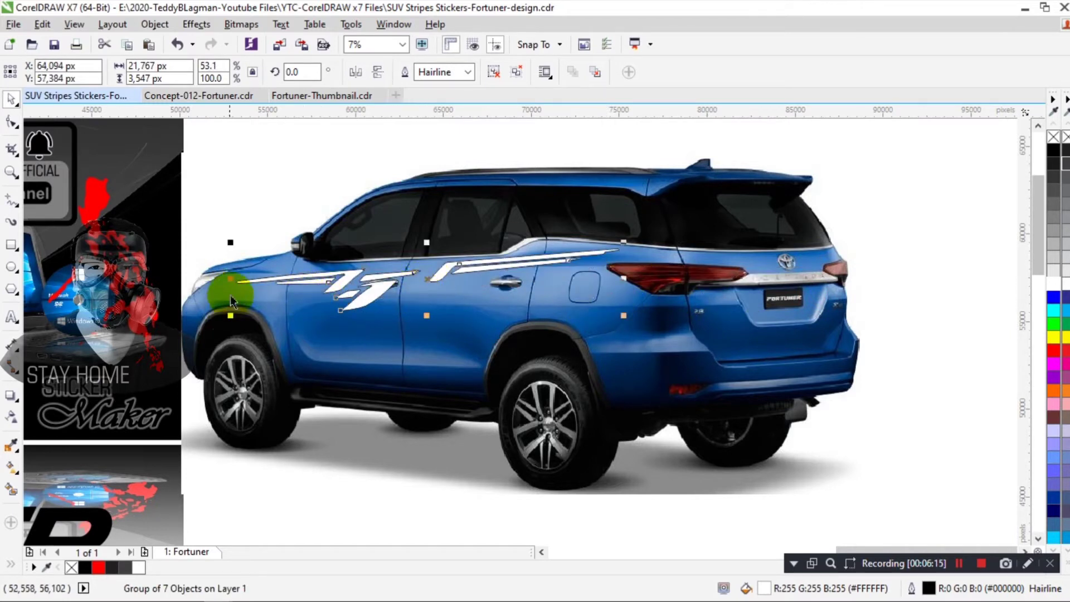
pyautogui.moveTo(231, 280)
pyautogui.mouseDown()
pyautogui.moveTo(245, 282)
pyautogui.moveTo(254, 263)
pyautogui.moveTo(307, 276)
pyautogui.moveTo(240, 268)
pyautogui.moveTo(248, 275)
pyautogui.mouseUp()
pyautogui.click(248, 283)
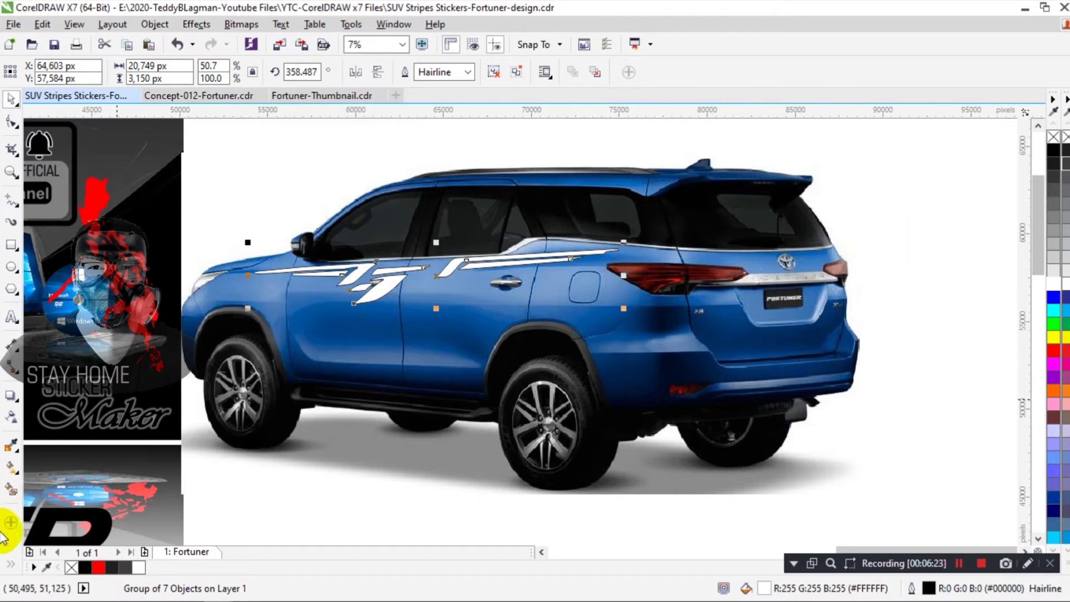
# Step: Remove the outline from the white stripe on the rear-view blue SUV
pyautogui.click(11, 564)
pyautogui.click(36, 538)
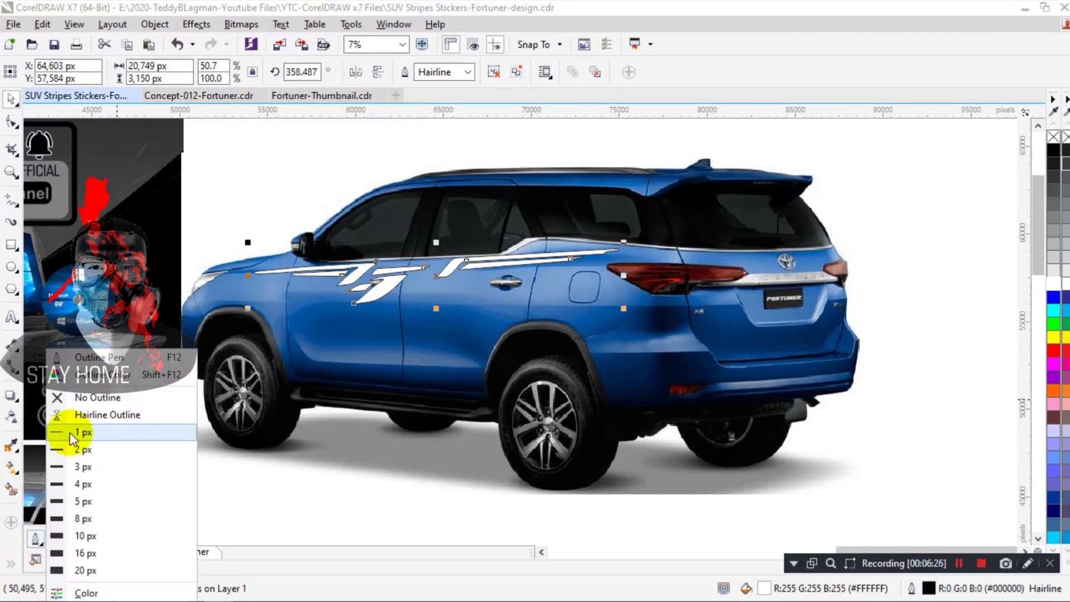
pyautogui.click(59, 394)
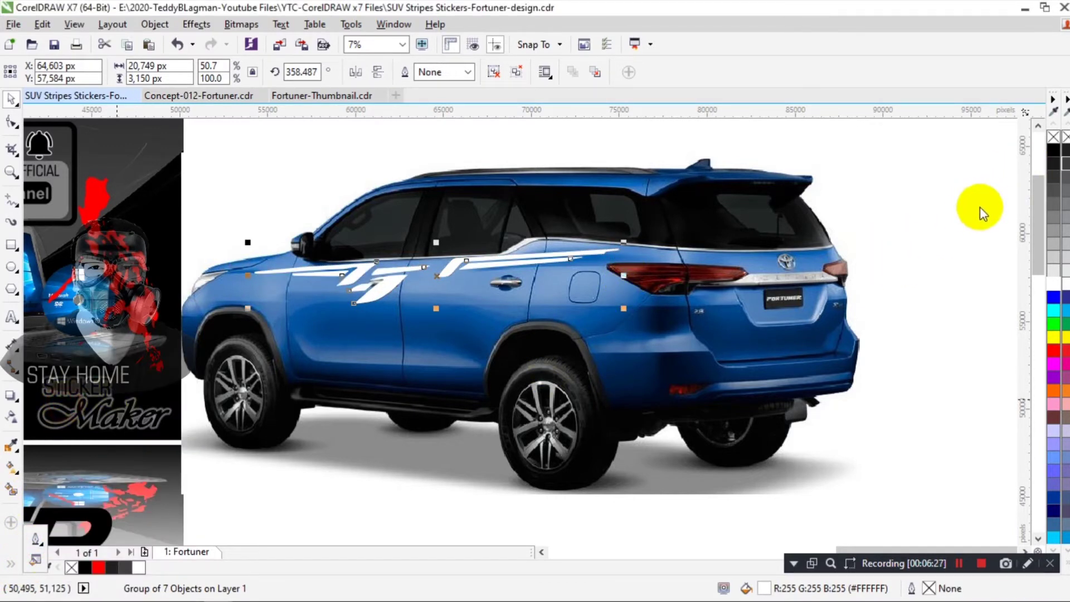
pyautogui.click(959, 211)
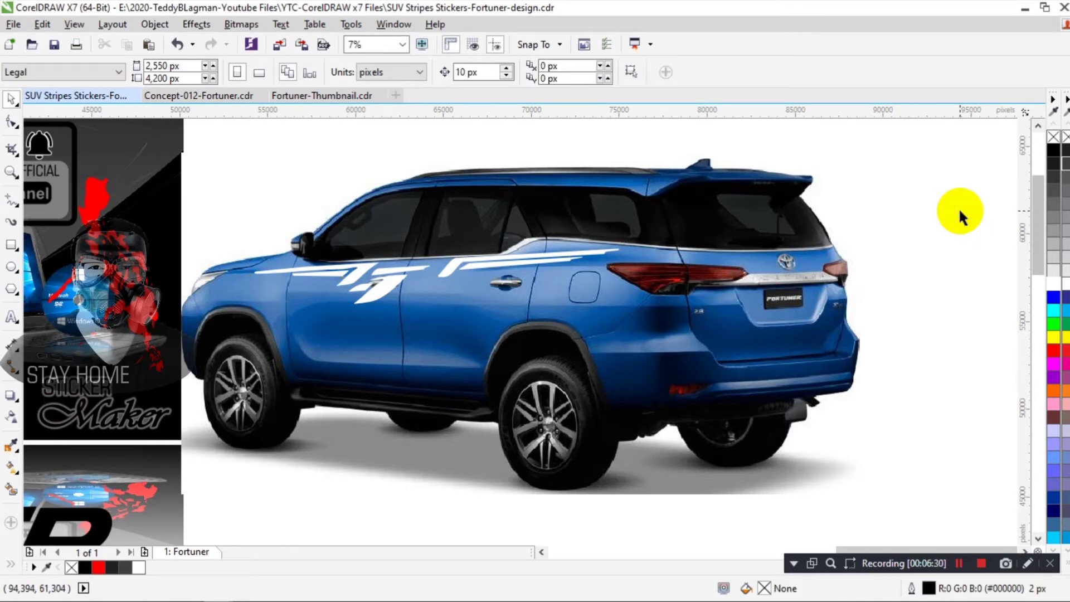
# Step: Stretch the white stripe's rear end to about 21,729 px total width and nudge the decal down 50 px
pyautogui.moveTo(203, 232); pyautogui.dragTo(723, 318)
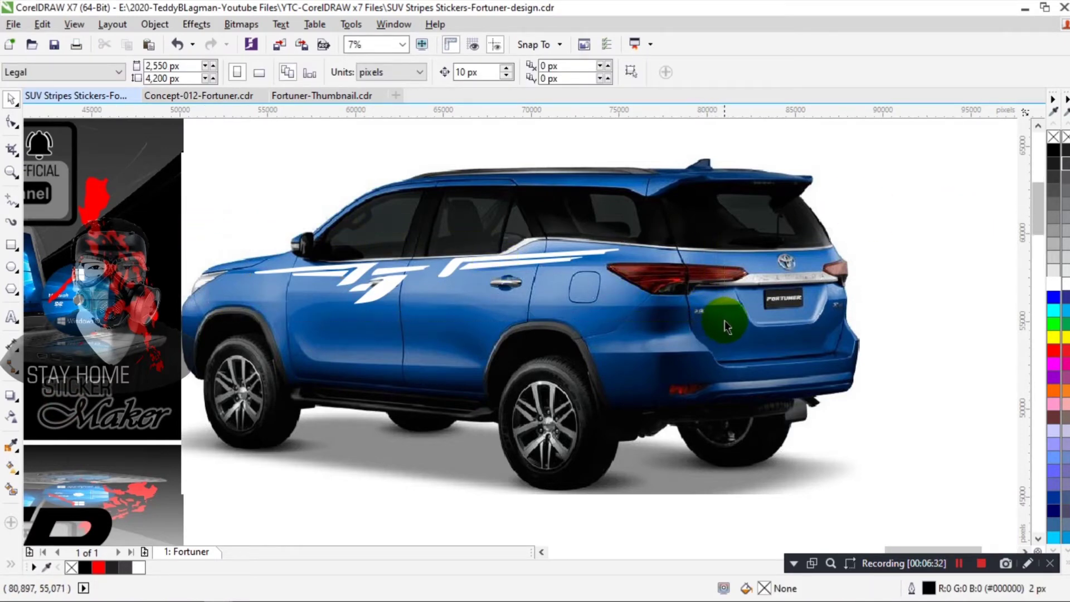
pyautogui.click(770, 300)
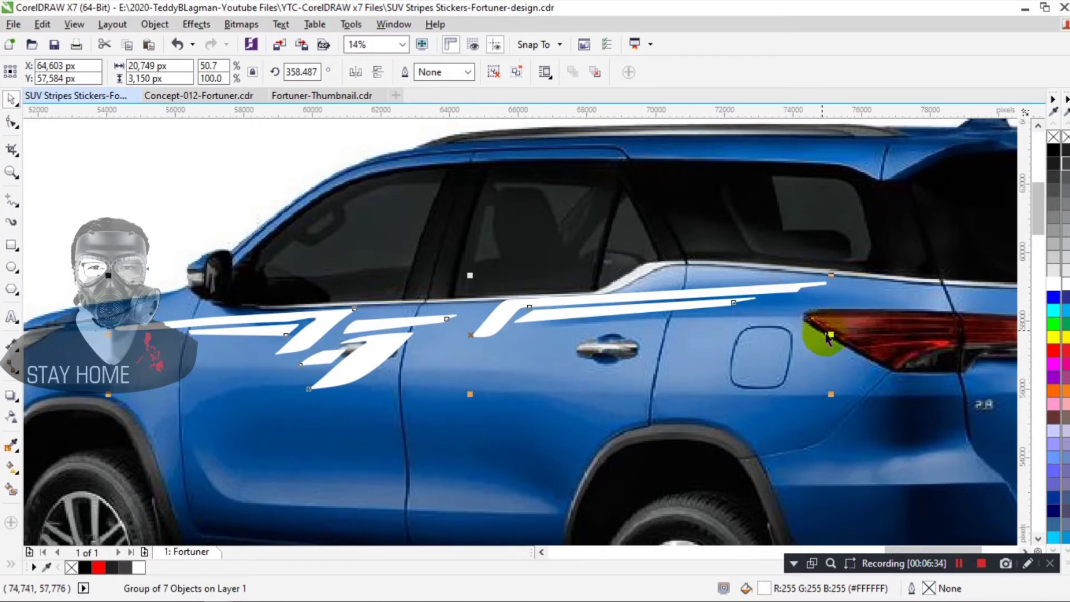
pyautogui.moveTo(830, 334); pyautogui.dragTo(862, 342)
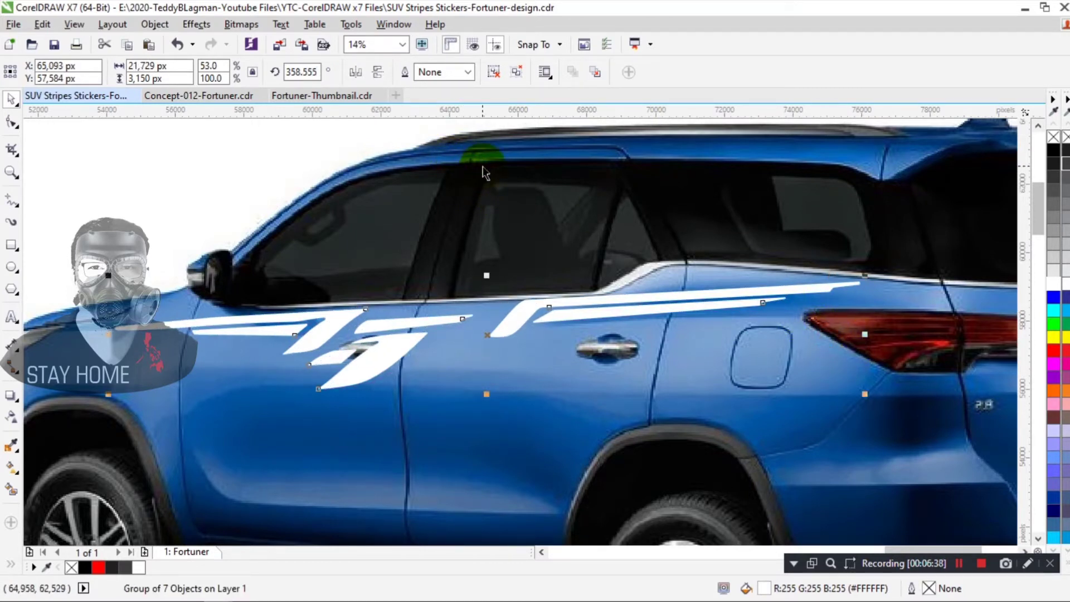
pyautogui.press('Down')
pyautogui.press('Down')
pyautogui.press('Down')
pyautogui.press('Down')
pyautogui.press('Down')
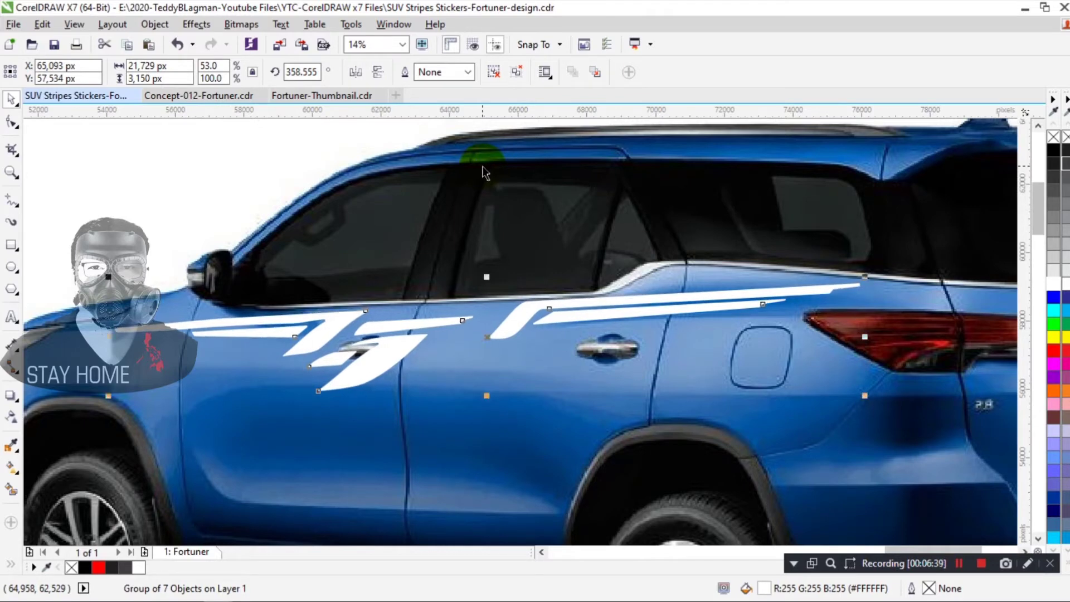
pyautogui.press('F4')
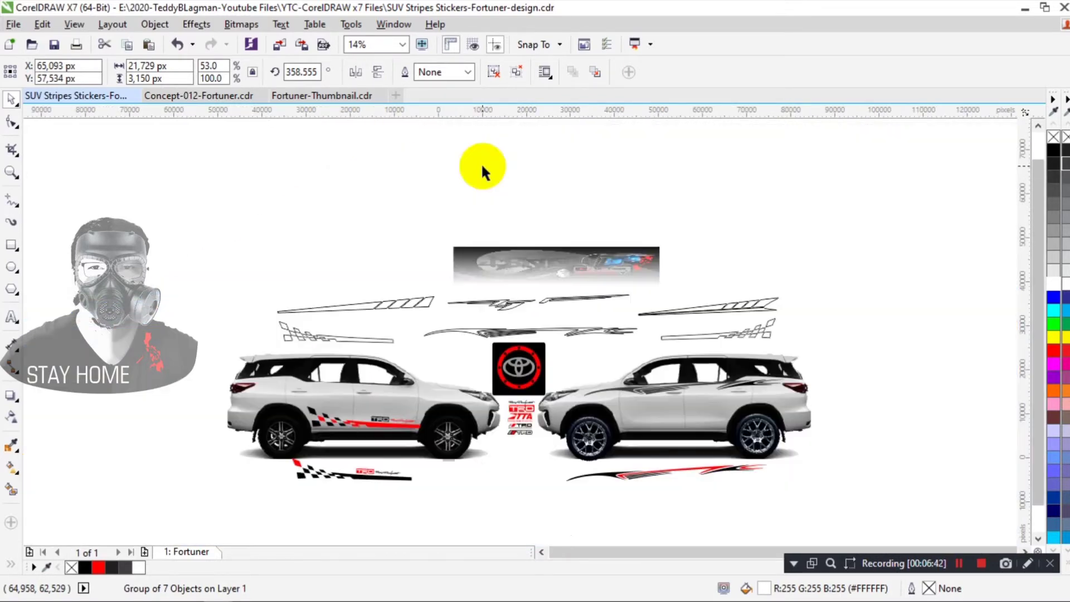
pyautogui.click(961, 271)
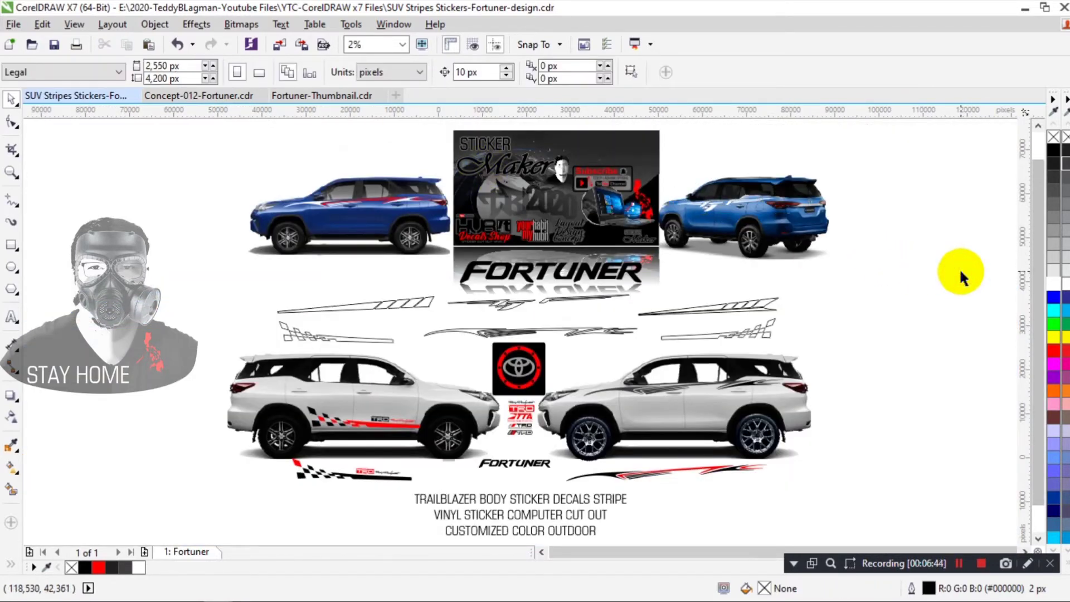
# Step: Ungroup the rear-view SUV's white stripe and fill the two long upper stripes, front and rear, black
pyautogui.moveTo(647, 178); pyautogui.dragTo(801, 239)
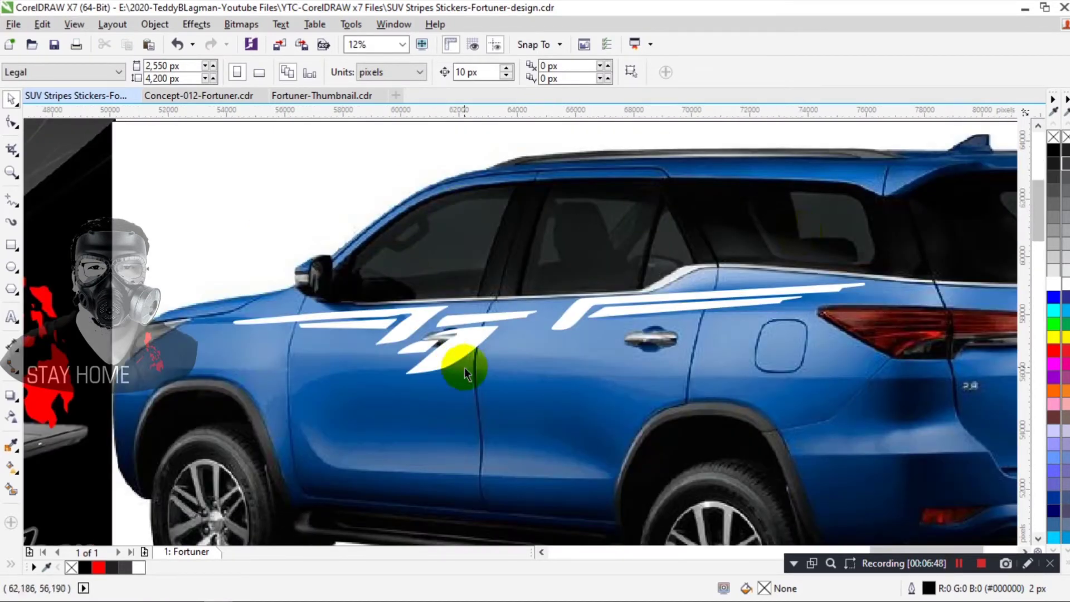
pyautogui.click(465, 347)
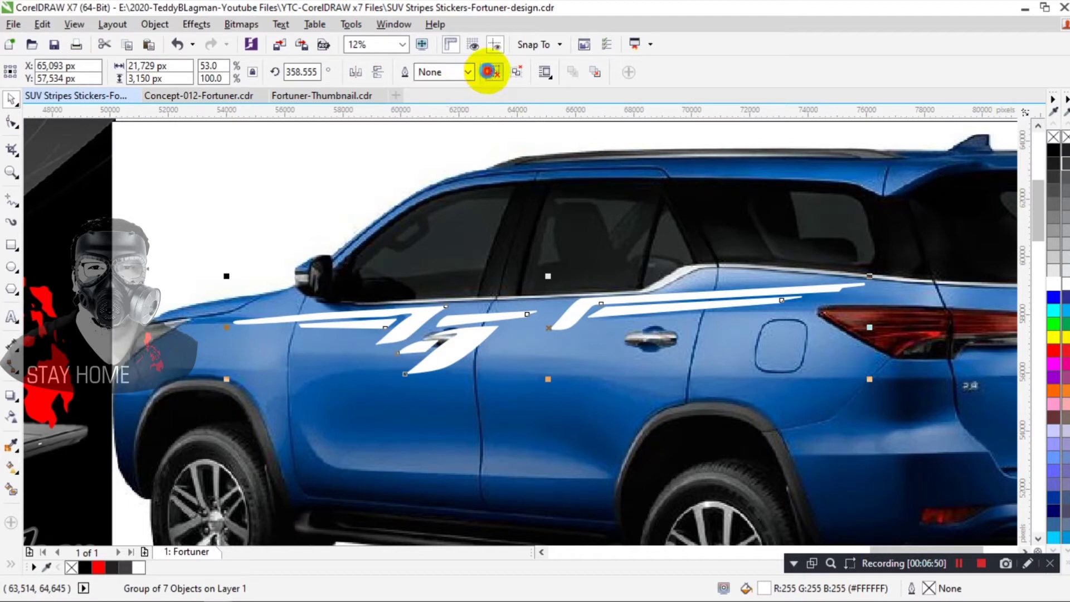
pyautogui.click(488, 72)
pyautogui.press('Escape')
pyautogui.click(574, 311)
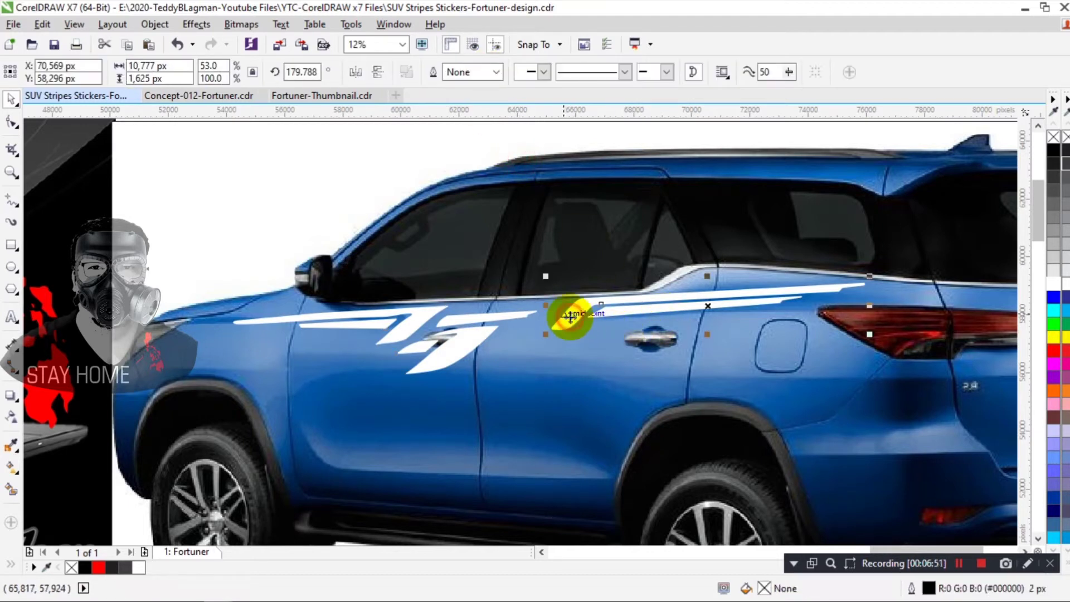
pyautogui.keyDown('shift'); pyautogui.click(363, 316); pyautogui.keyUp('shift')
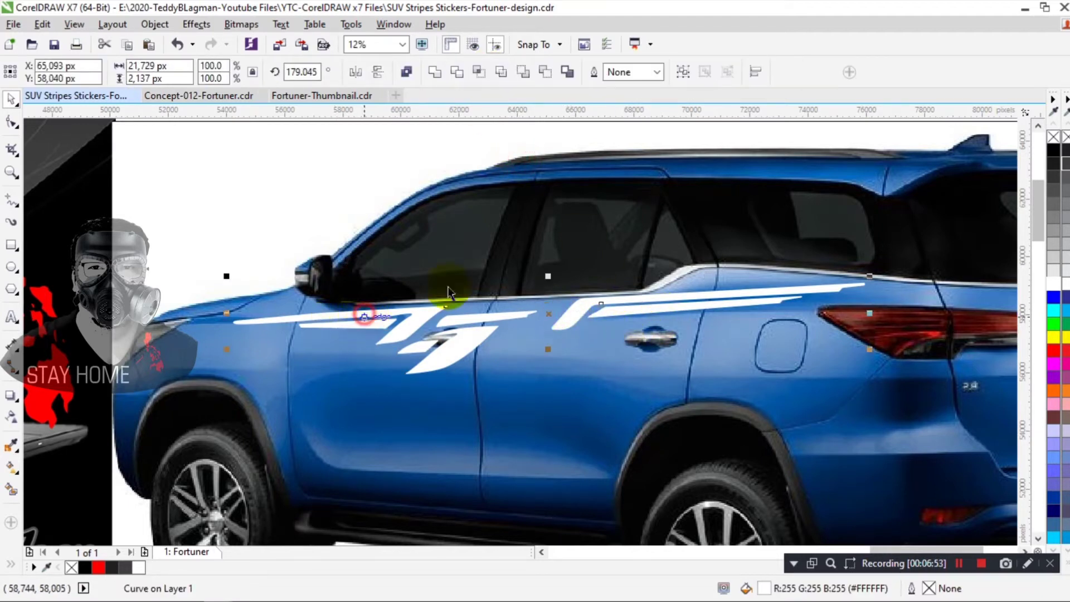
pyautogui.click(1054, 150)
pyautogui.press('Escape')
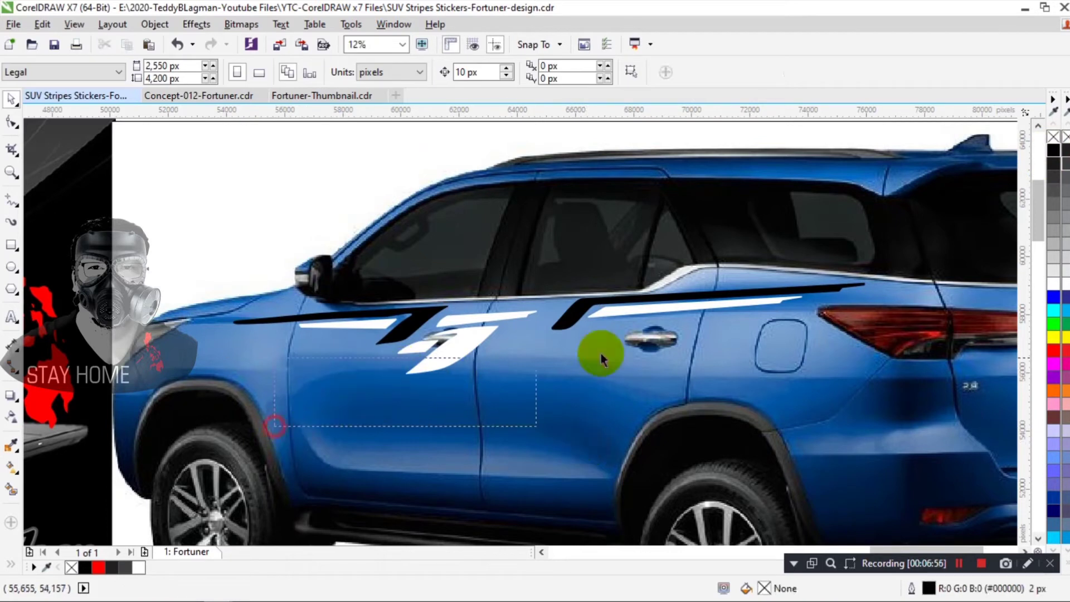
# Step: Fill the remaining five white stripe pieces on the rear-view blue SUV dark grey
pyautogui.moveTo(601, 353); pyautogui.dragTo(880, 283)
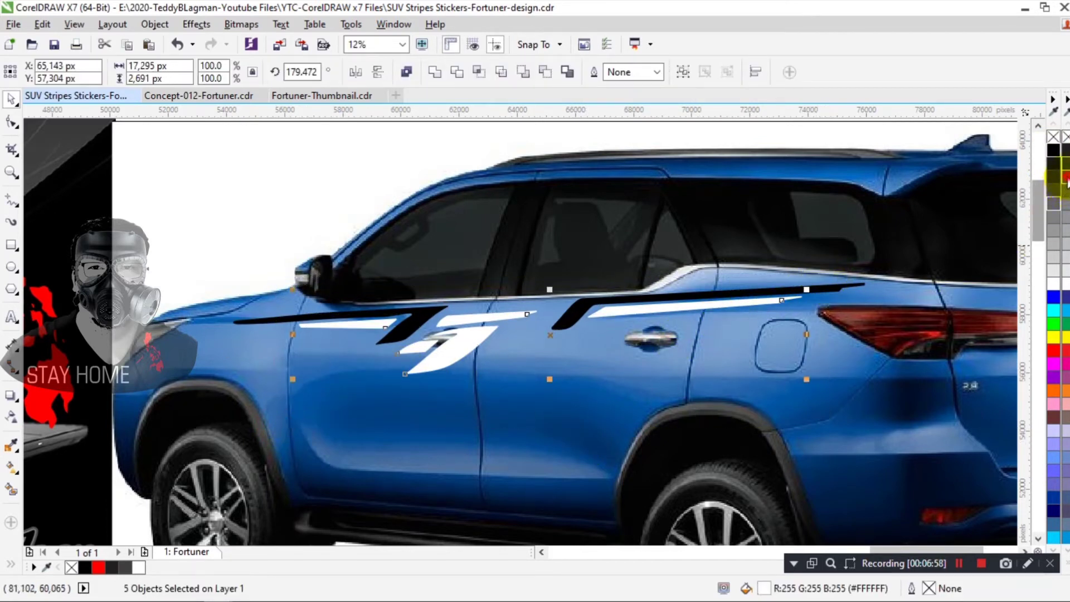
pyautogui.click(1062, 178)
pyautogui.press('Escape')
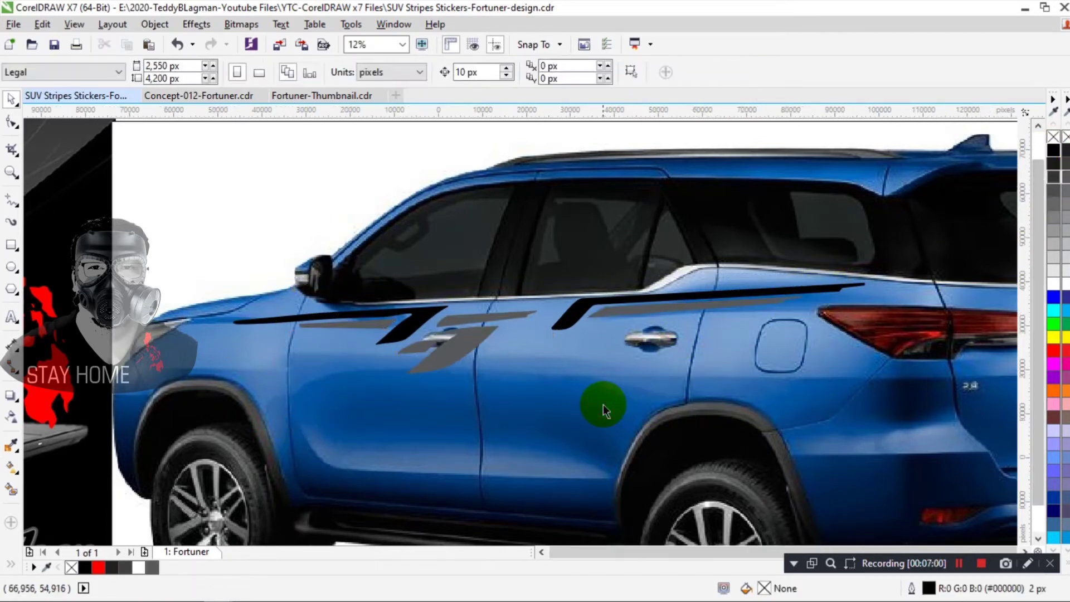
pyautogui.press('F4')
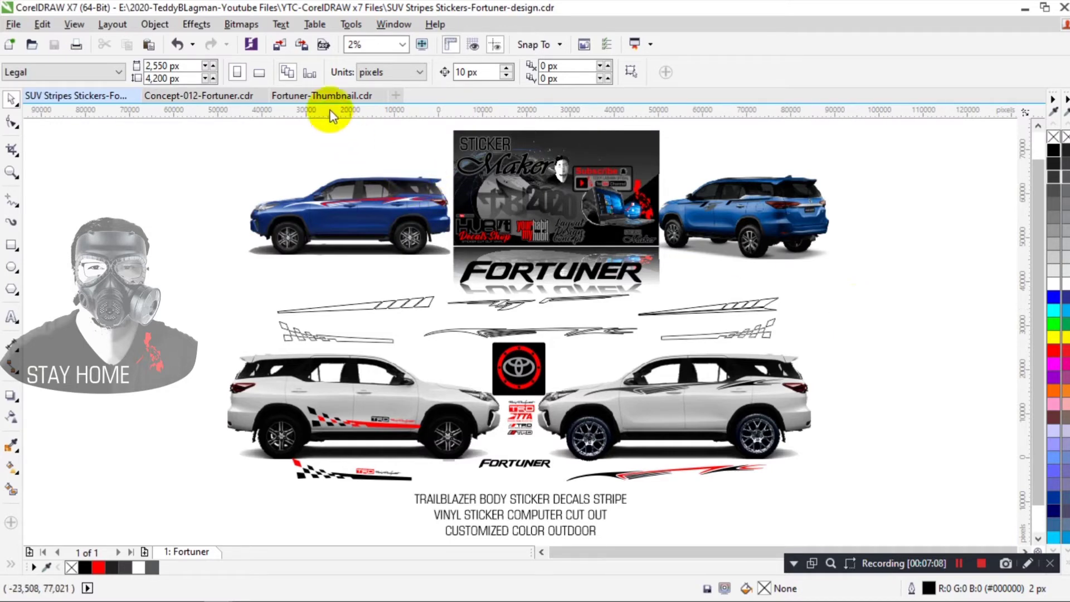
# Step: Switch to the Concept-012-Fortuner.cdr document and examine the upper SUV decal mockups up close
pyautogui.click(172, 101)
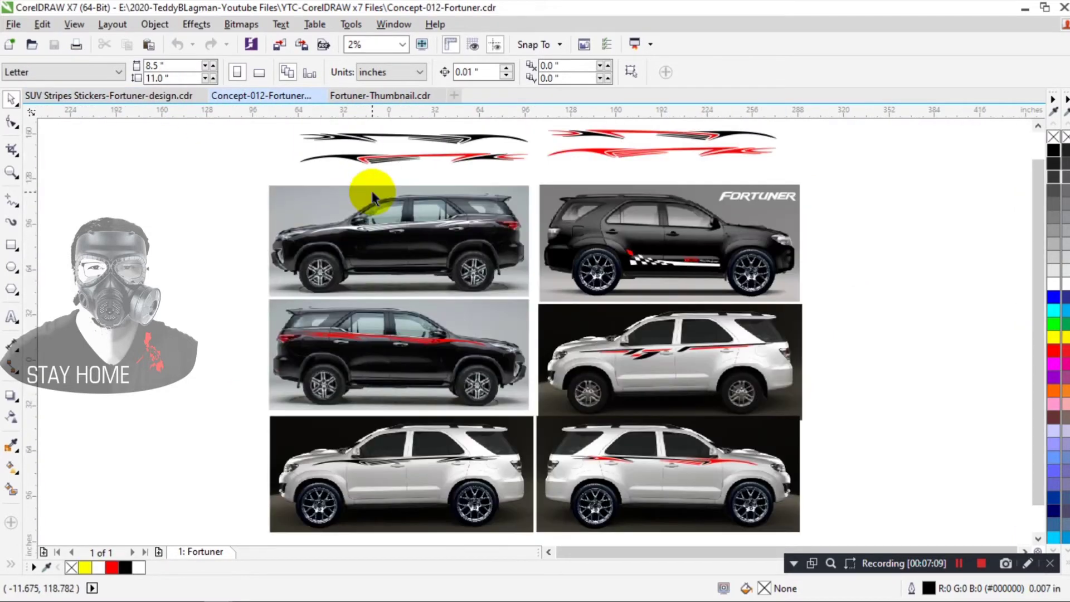
pyautogui.press('z')
pyautogui.moveTo(279, 190); pyautogui.dragTo(803, 295)
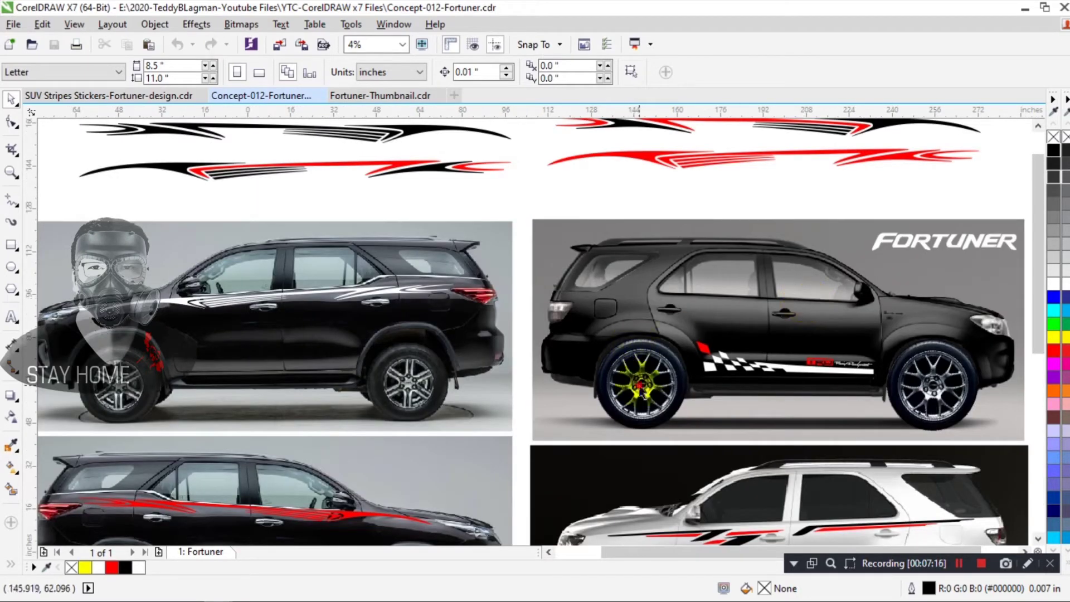
# Step: Try the alloy wheel set from the black FORTUNER mockup on the neighbouring black SUV with the white stripe, and undo the move
pyautogui.click(648, 405)
pyautogui.moveTo(666, 413); pyautogui.dragTo(150, 418)
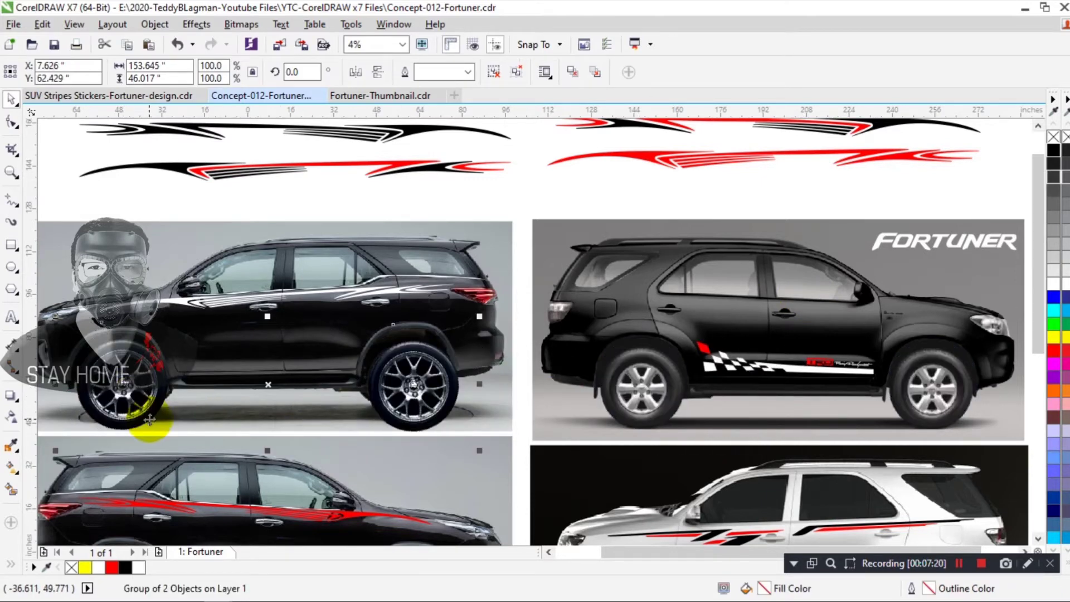
pyautogui.hotkey('ctrl', 'z')
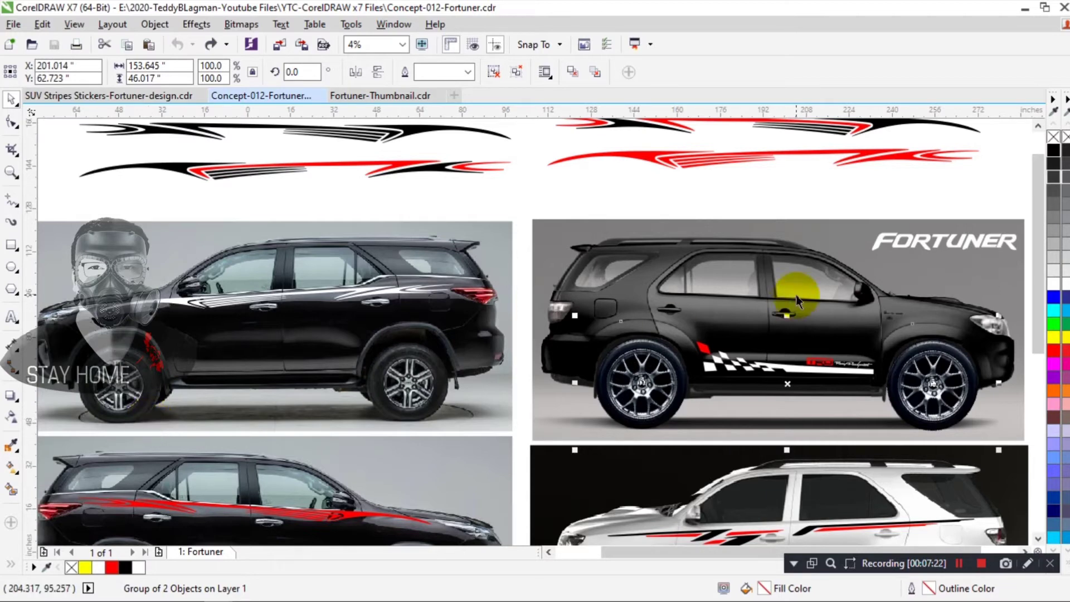
# Step: Move the alloy wheel set from the black FORTUNER mockup onto the white SUV below it and bring it to the front of the page
pyautogui.moveTo(1044, 249); pyautogui.dragTo(1051, 369)
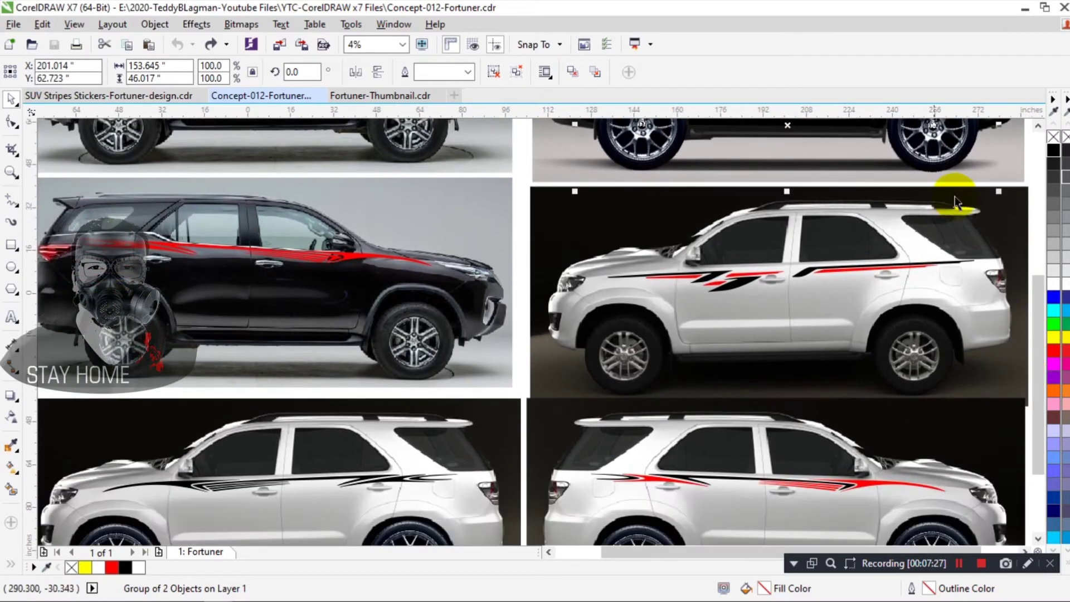
pyautogui.moveTo(934, 131); pyautogui.dragTo(920, 365)
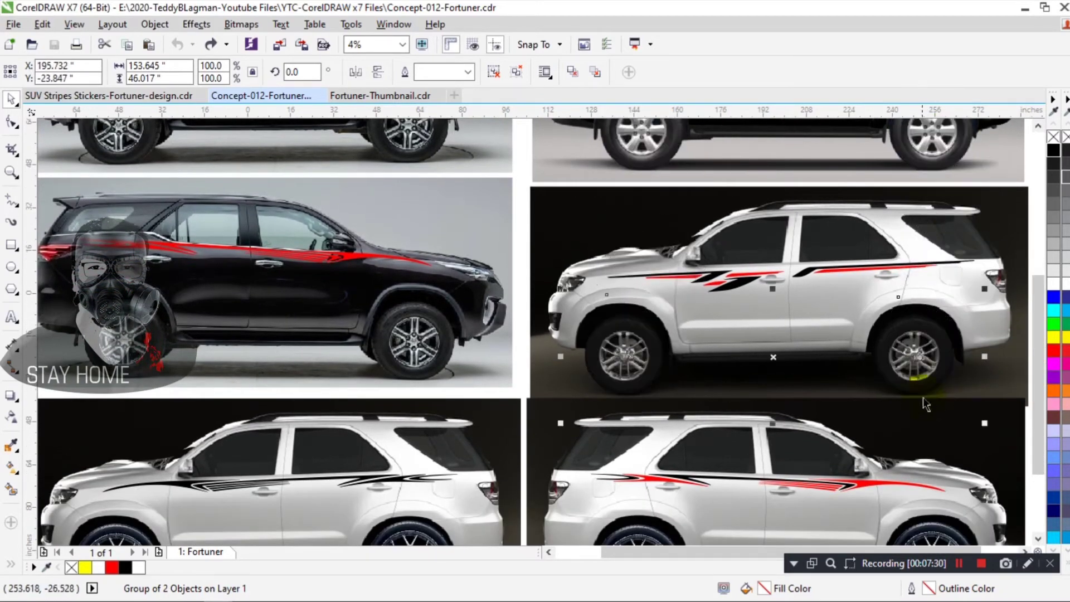
pyautogui.rightClick(774, 358)
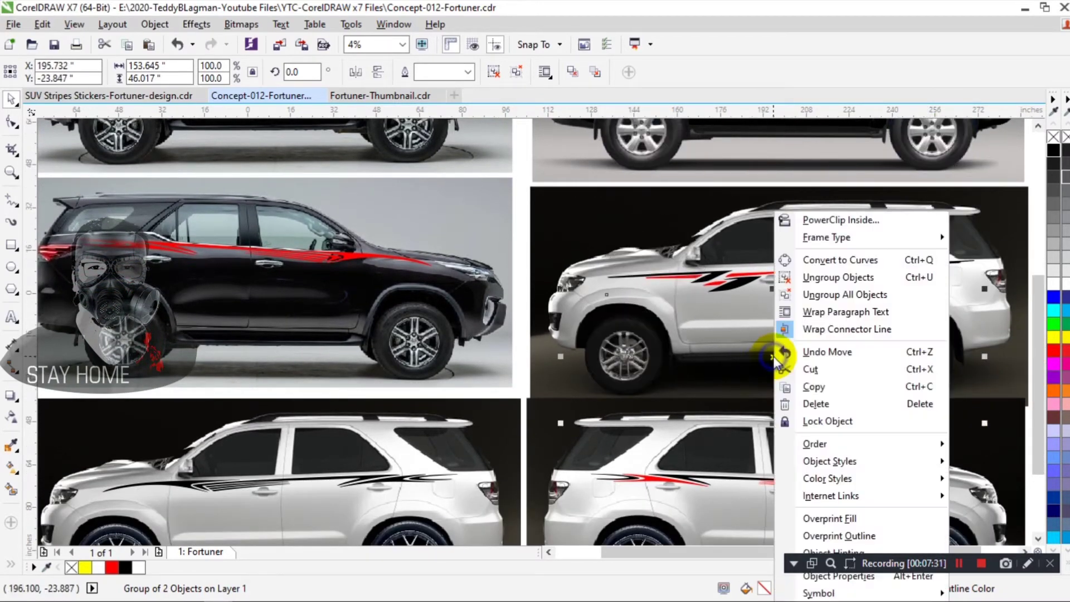
pyautogui.moveTo(787, 443)
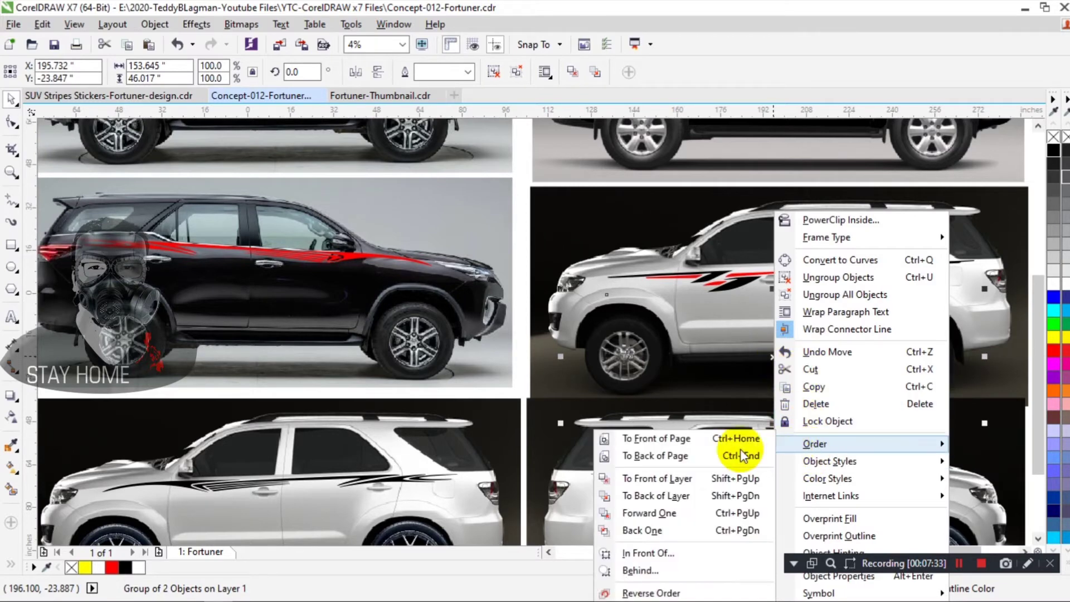
pyautogui.click(712, 441)
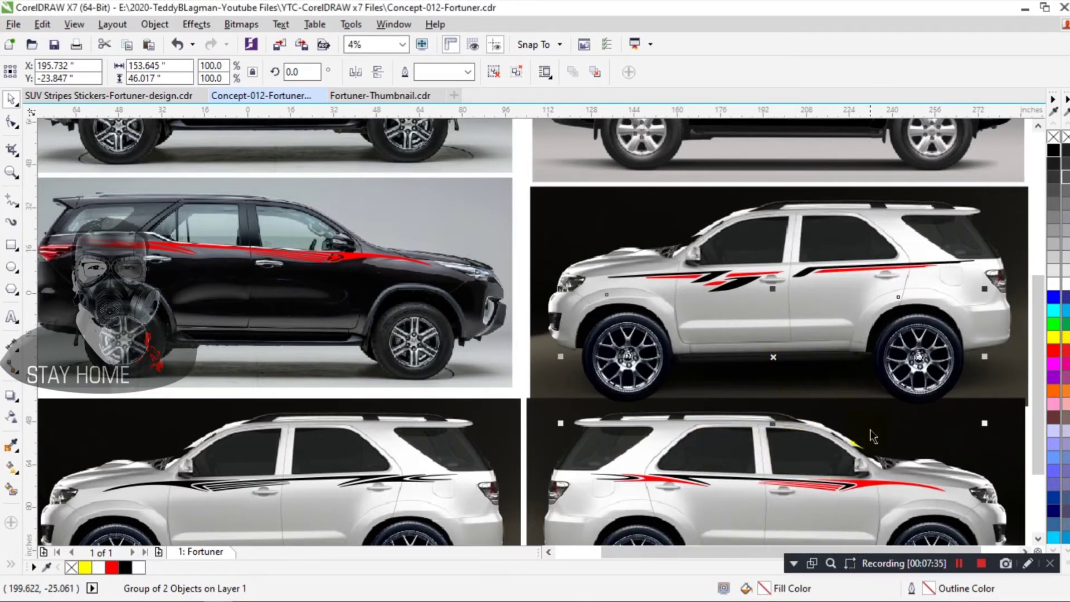
pyautogui.moveTo(1038, 353); pyautogui.dragTo(1041, 409)
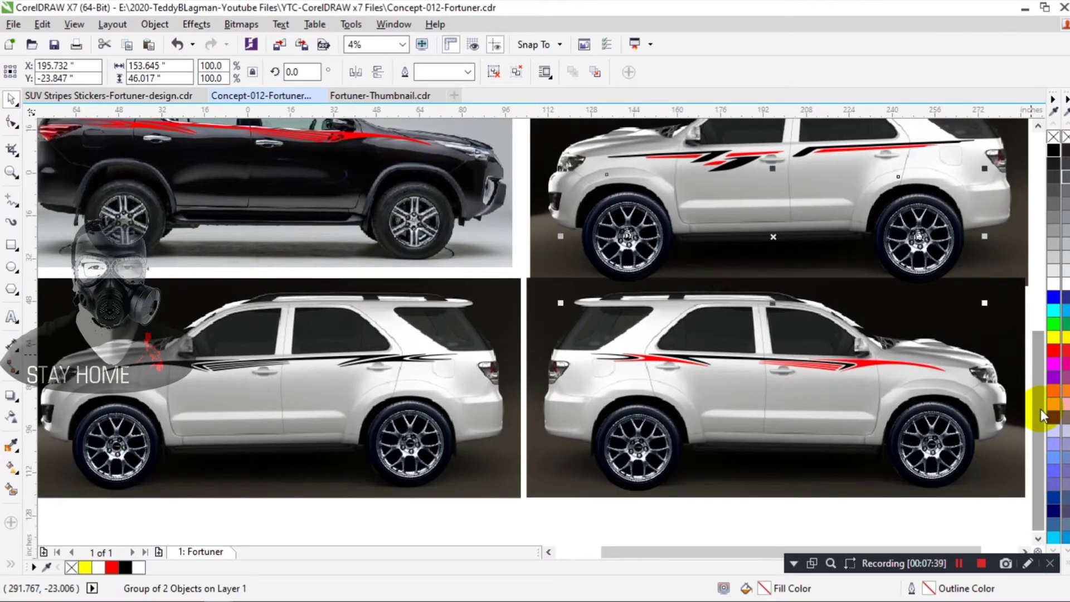
pyautogui.press('F3')
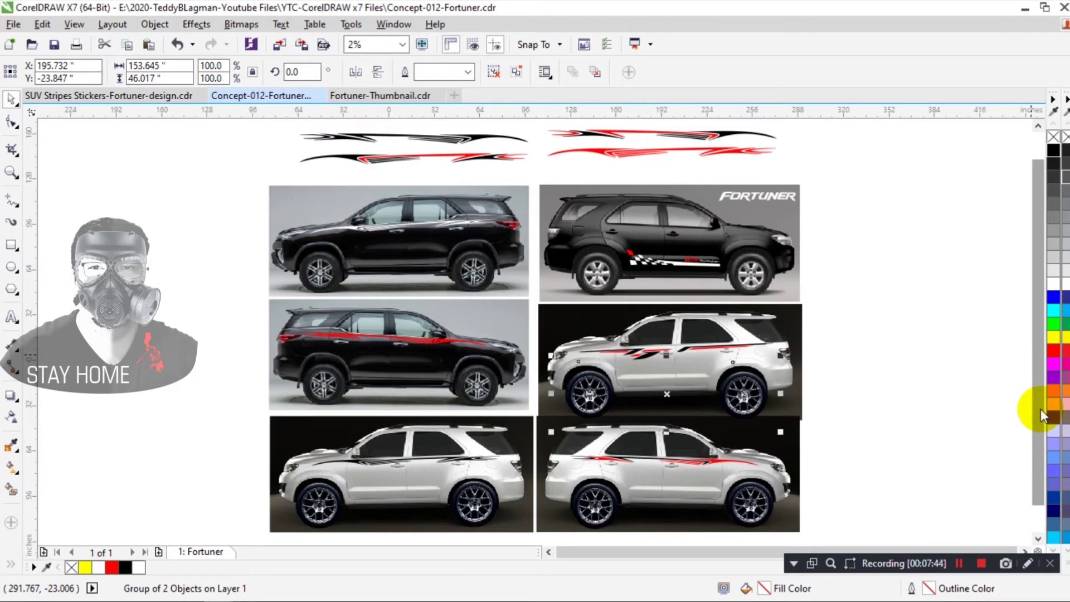
# Step: Undo the alloy wheel set's reordering and its move, and clear the selection
pyautogui.hotkey('ctrl', 'z')
pyautogui.hotkey('ctrl', 'z')
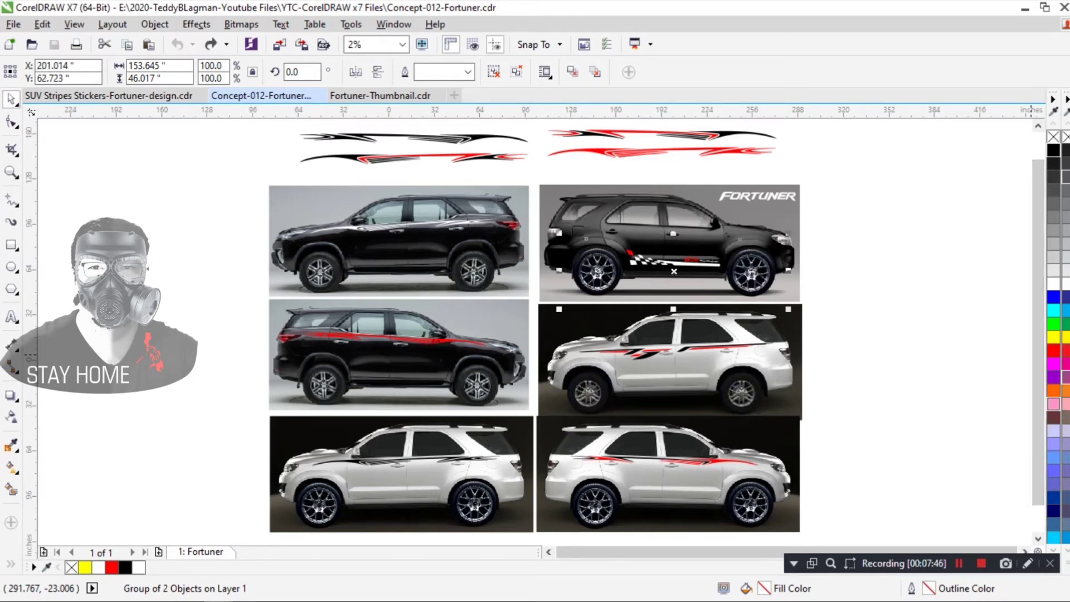
pyautogui.click(953, 324)
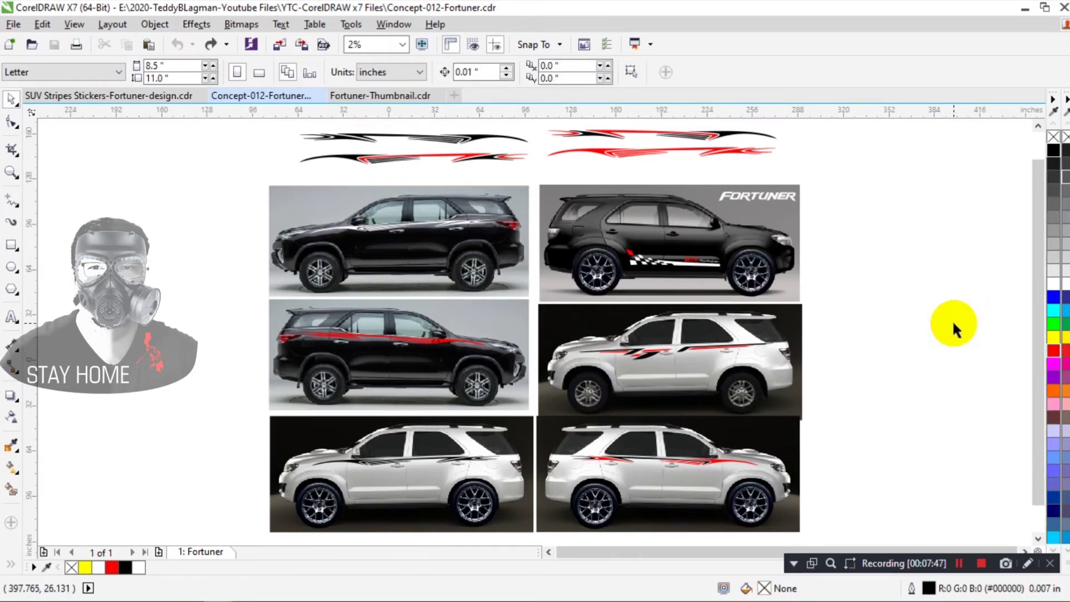
# Step: Try red, cyan and green fills on the white-striped black SUV's side decal, and return it to white
pyautogui.moveTo(269, 188); pyautogui.dragTo(526, 287)
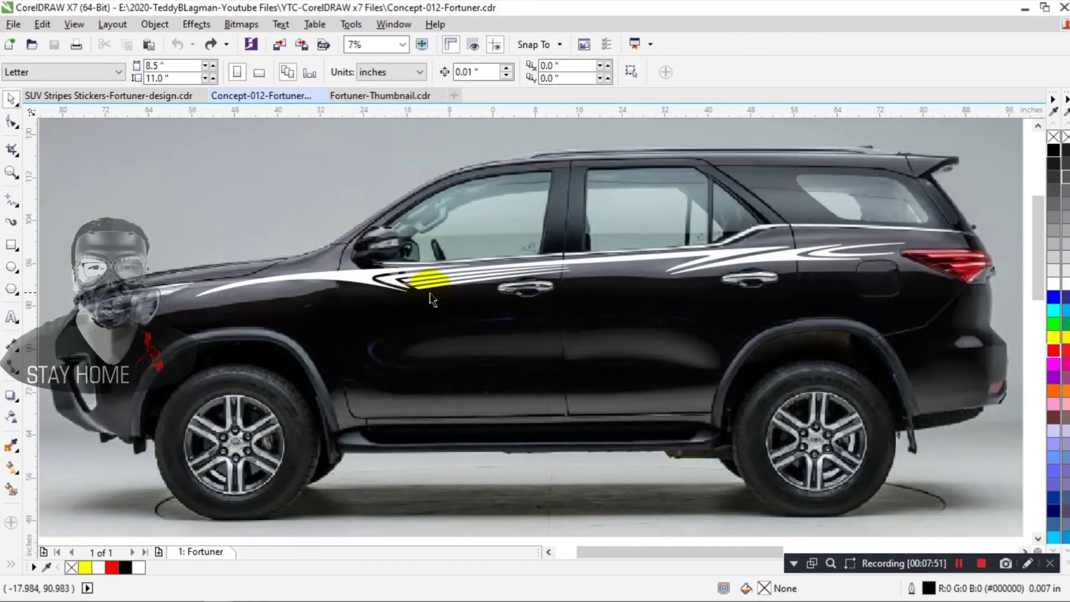
pyautogui.click(399, 281)
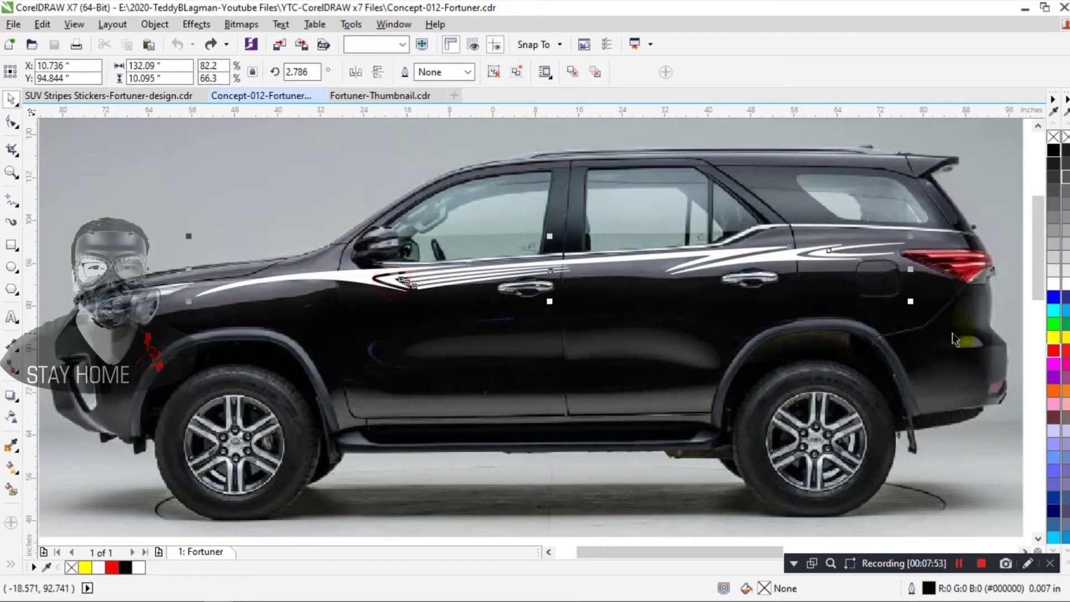
pyautogui.click(1050, 352)
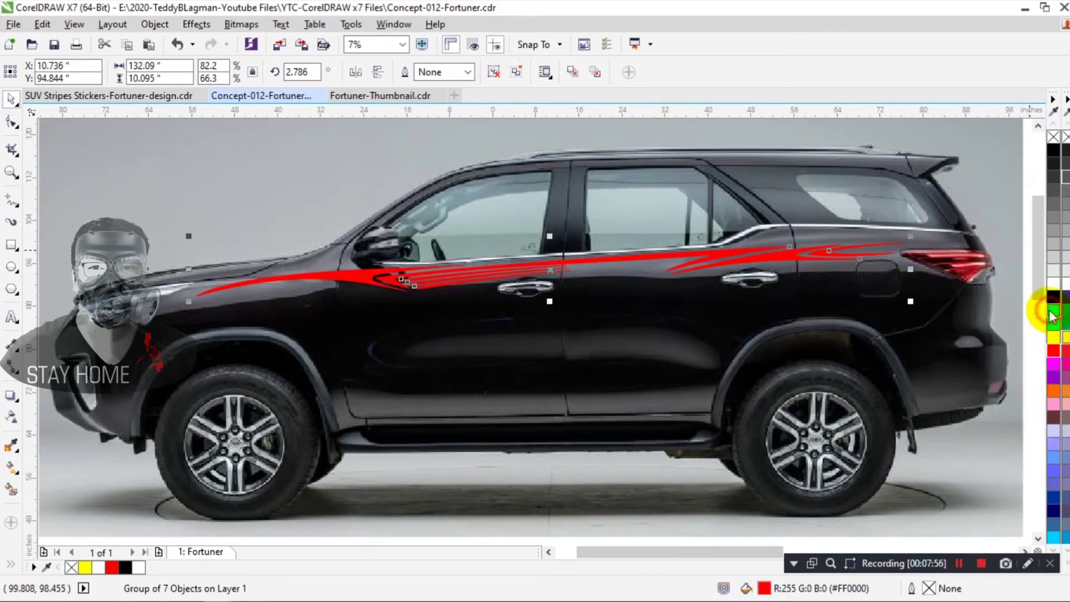
pyautogui.click(1051, 312)
pyautogui.click(1054, 310)
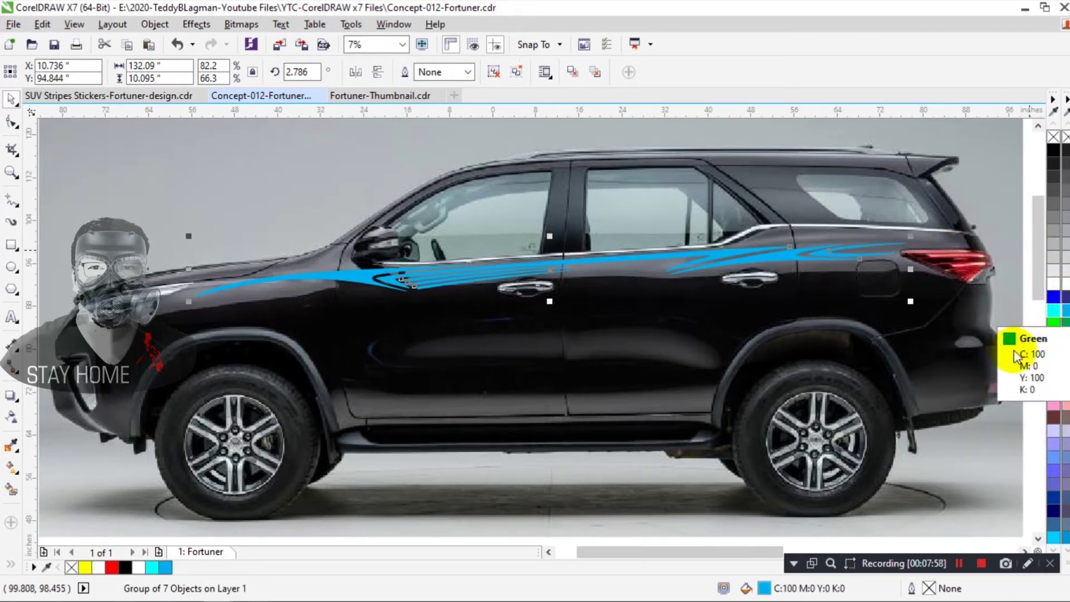
pyautogui.click(1056, 323)
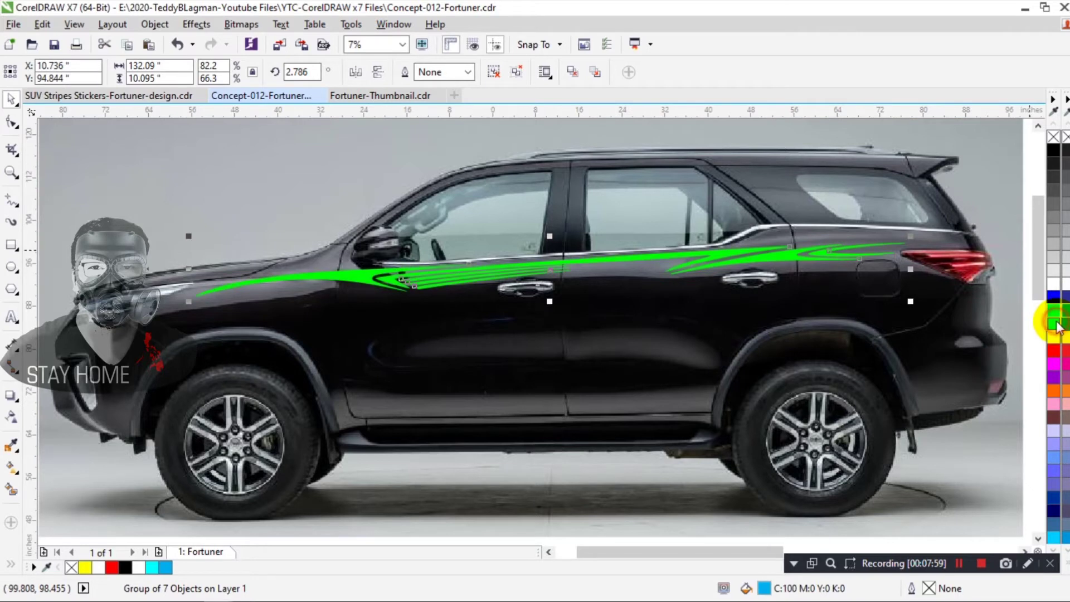
pyautogui.click(1054, 290)
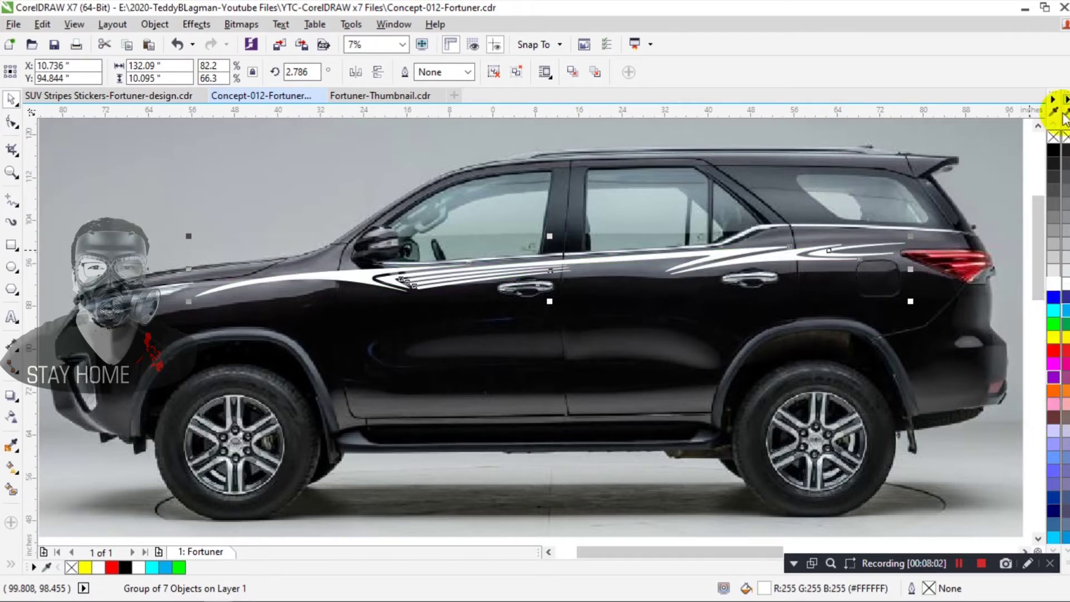
# Step: Try 30% black, solid black and 40% black fills on the same stripe decal, return it to white and deselect it
pyautogui.click(1053, 247)
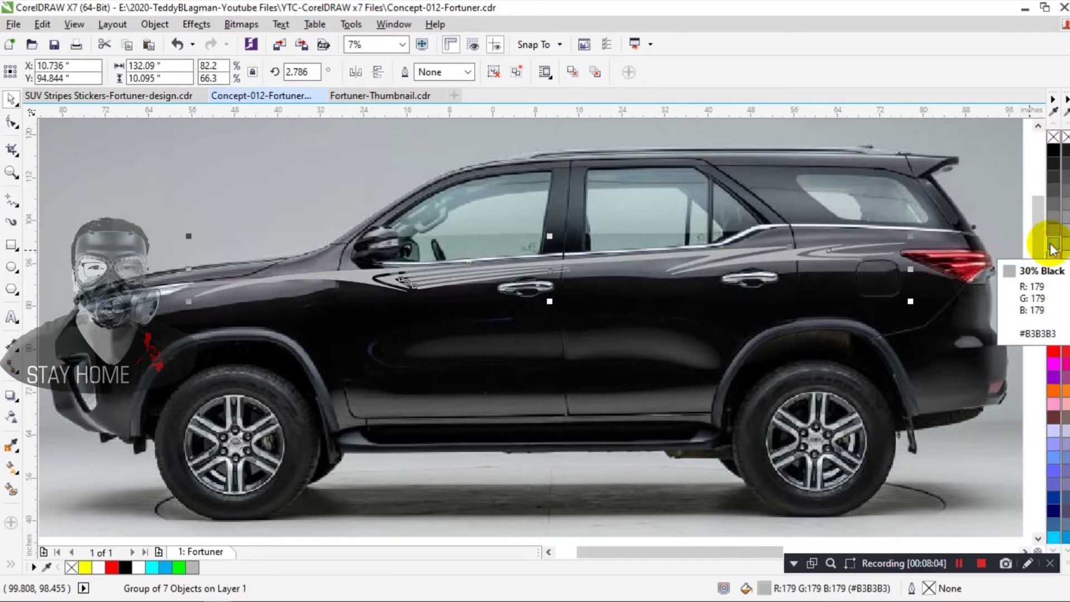
pyautogui.click(1054, 149)
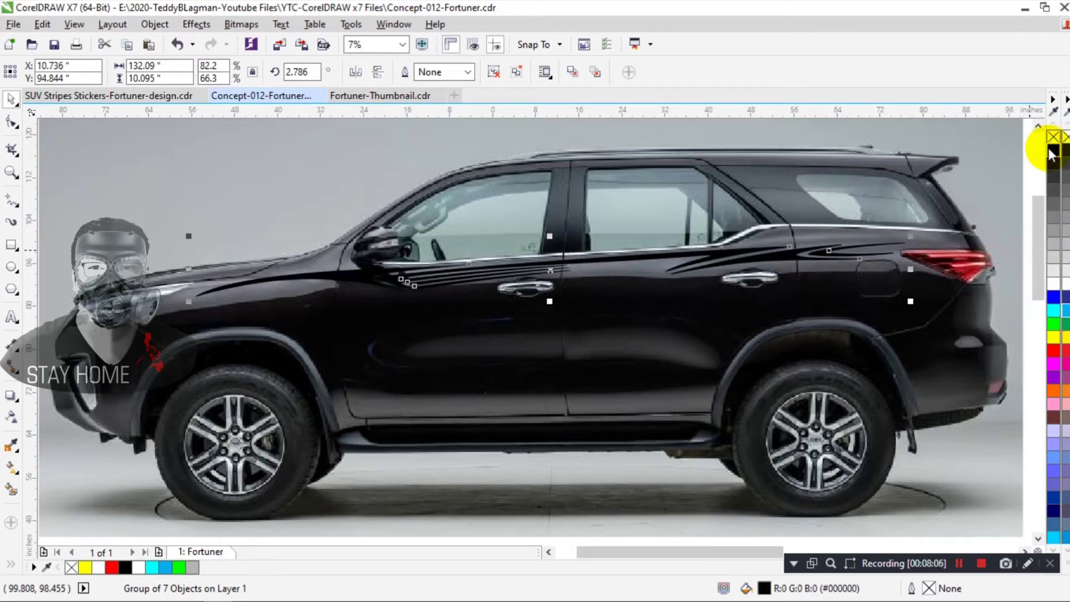
pyautogui.click(1053, 284)
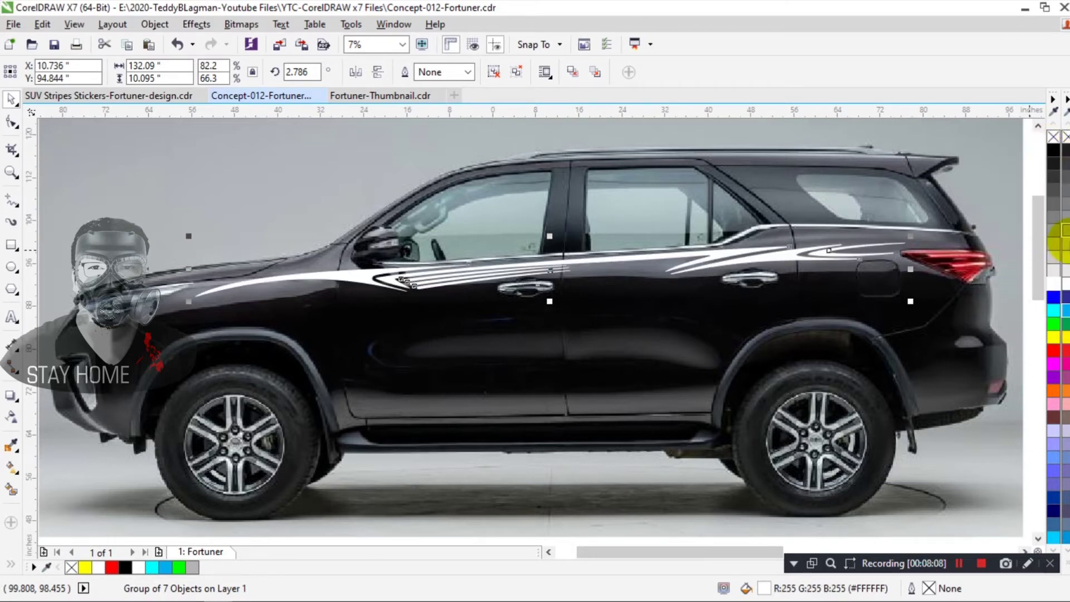
pyautogui.click(1054, 234)
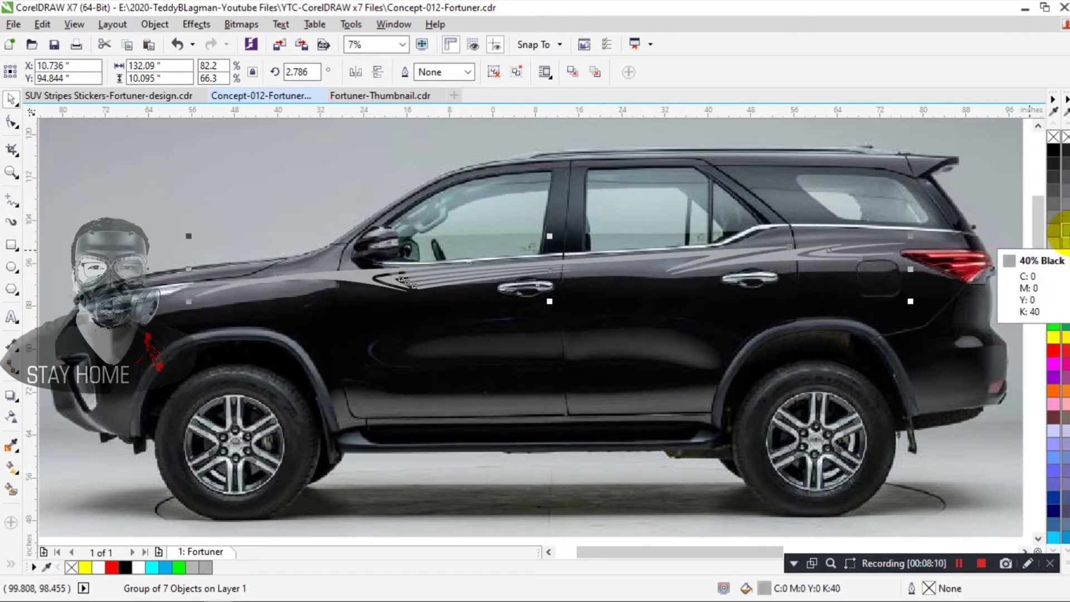
pyautogui.click(1054, 284)
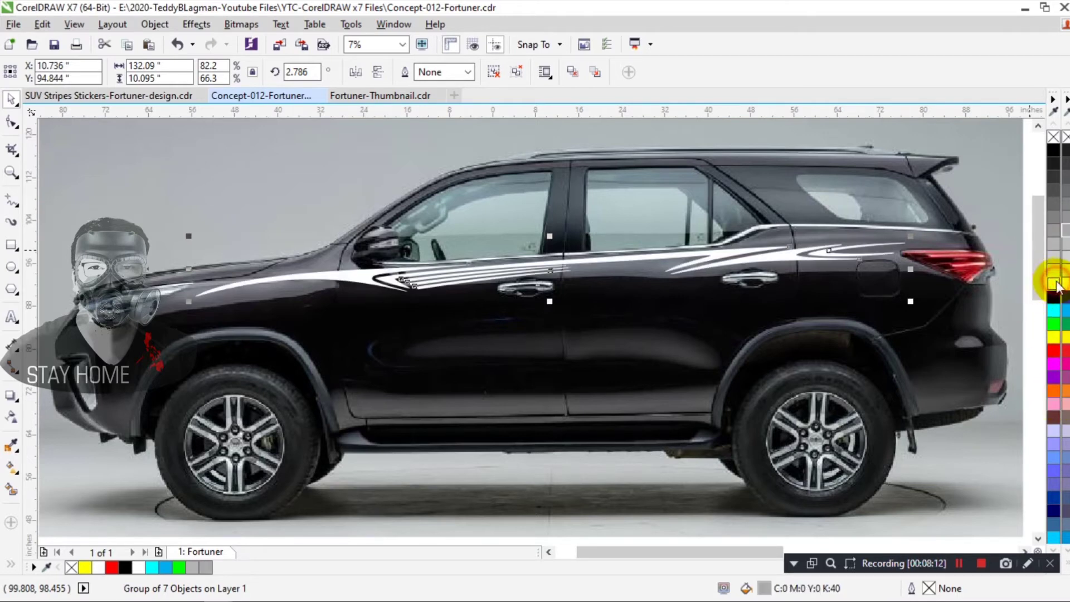
pyautogui.press('F4')
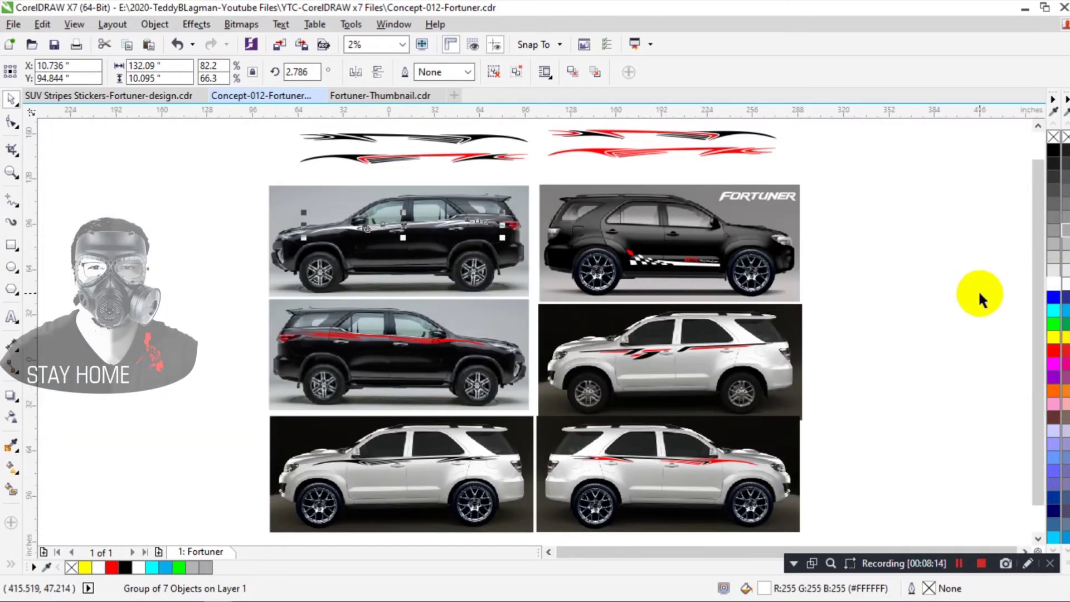
pyautogui.click(948, 288)
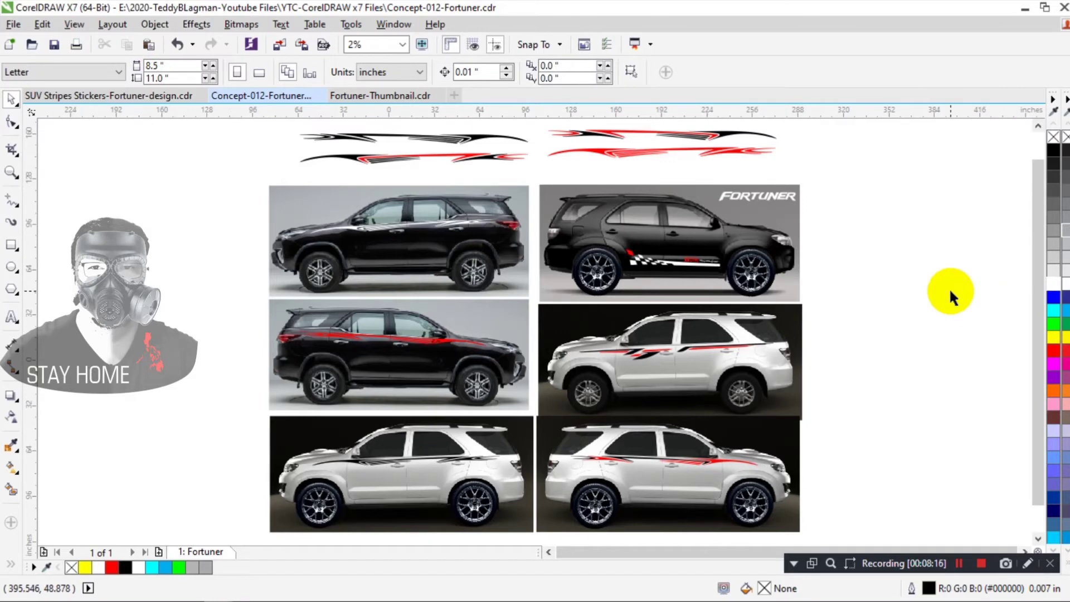
# Step: Try the red-and-black stripe lower on the doors of the right-facing white SUV, and undo the move
pyautogui.press('F2')
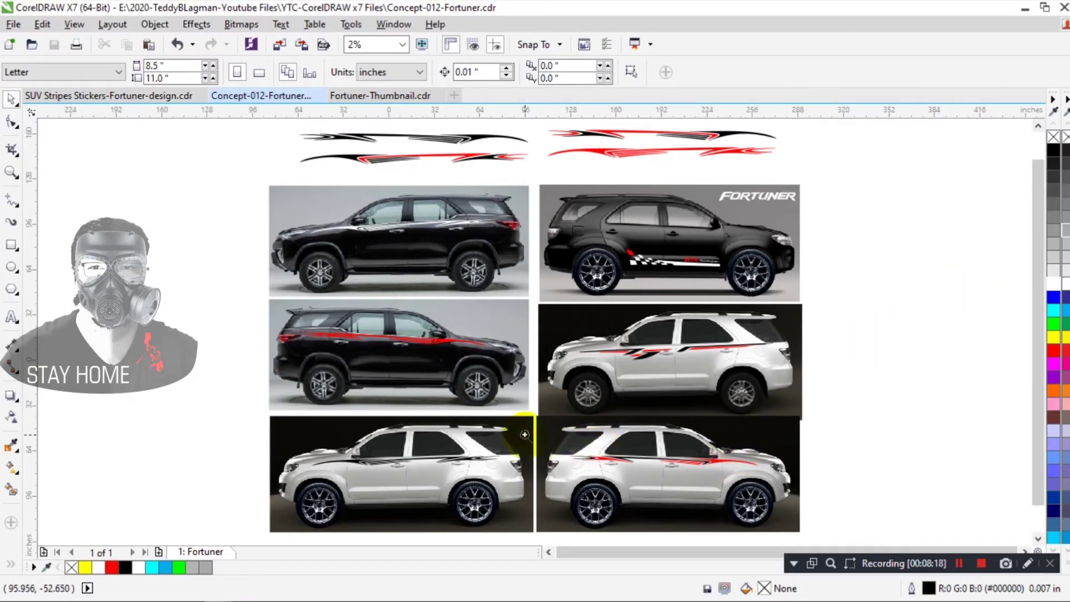
pyautogui.moveTo(539, 436); pyautogui.dragTo(769, 490)
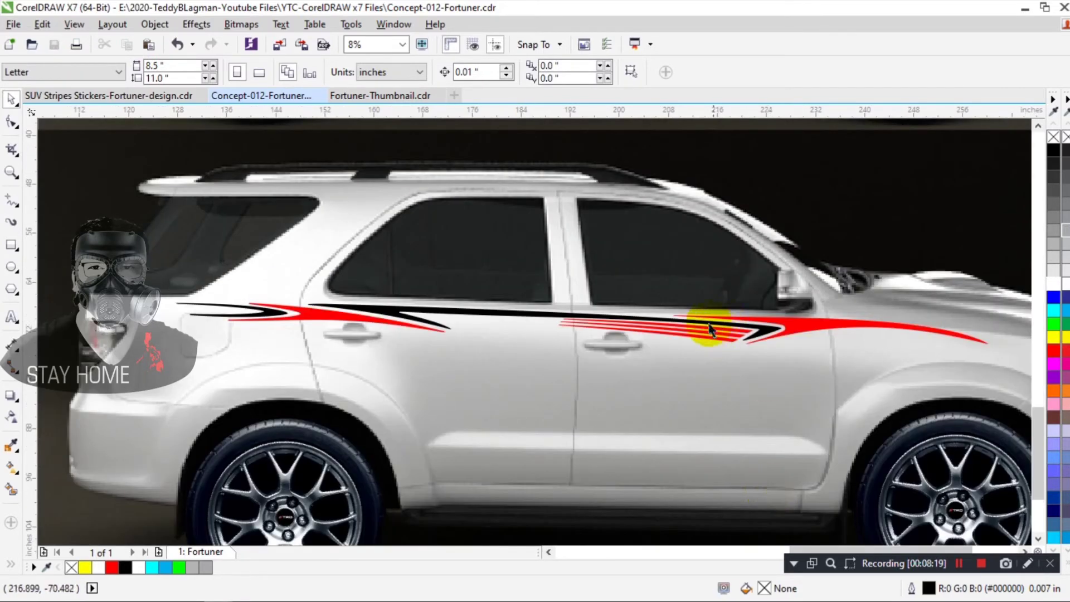
pyautogui.moveTo(290, 319); pyautogui.dragTo(283, 382)
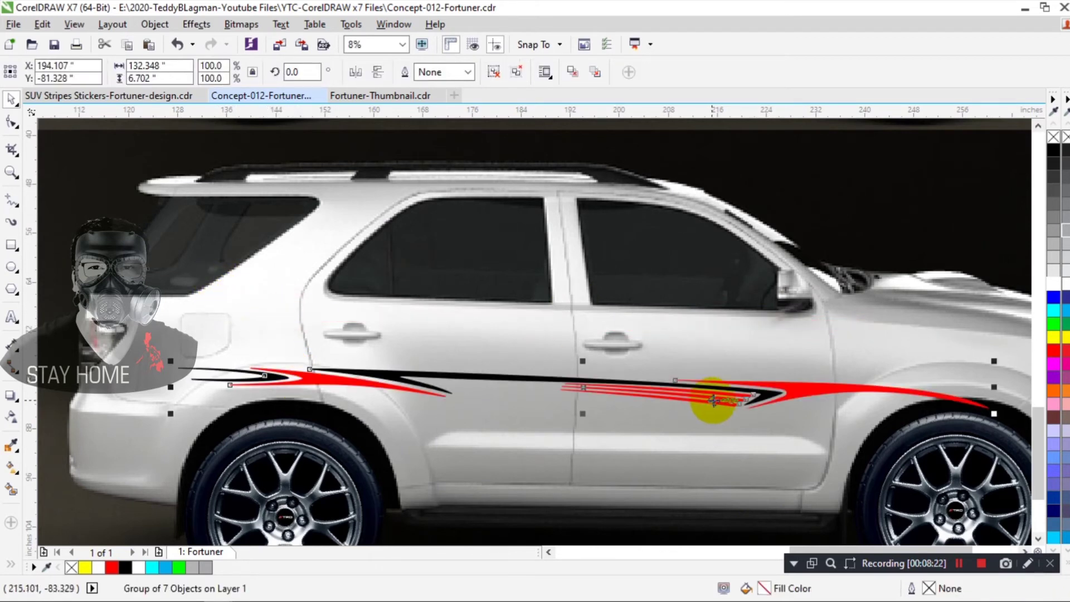
pyautogui.click(178, 44)
pyautogui.press('F4')
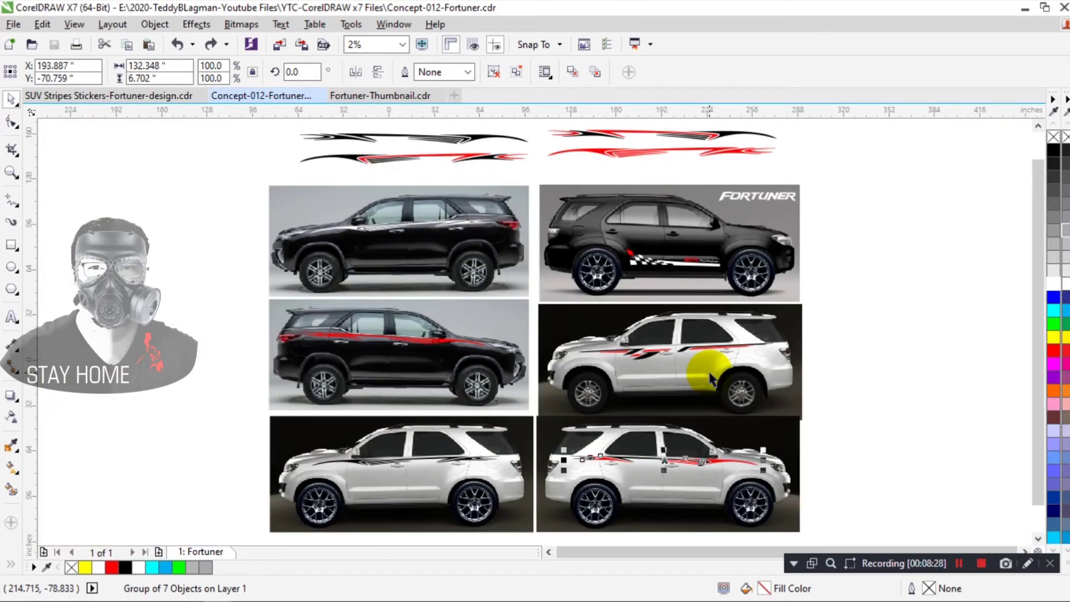
# Step: Pull the black SUV's TRD decal apart by moving its Racing Development lettering, TRD logo, white stripe, one checker piece and red diamond downwards
pyautogui.scroll(3, 686, 249)
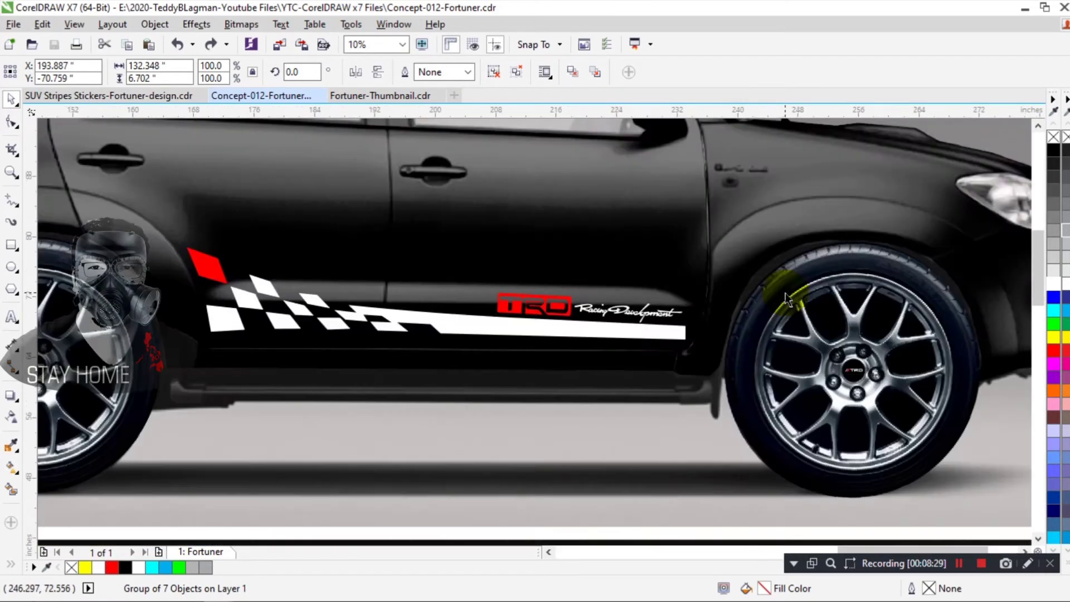
pyautogui.click(601, 316)
pyautogui.moveTo(597, 310); pyautogui.dragTo(584, 413)
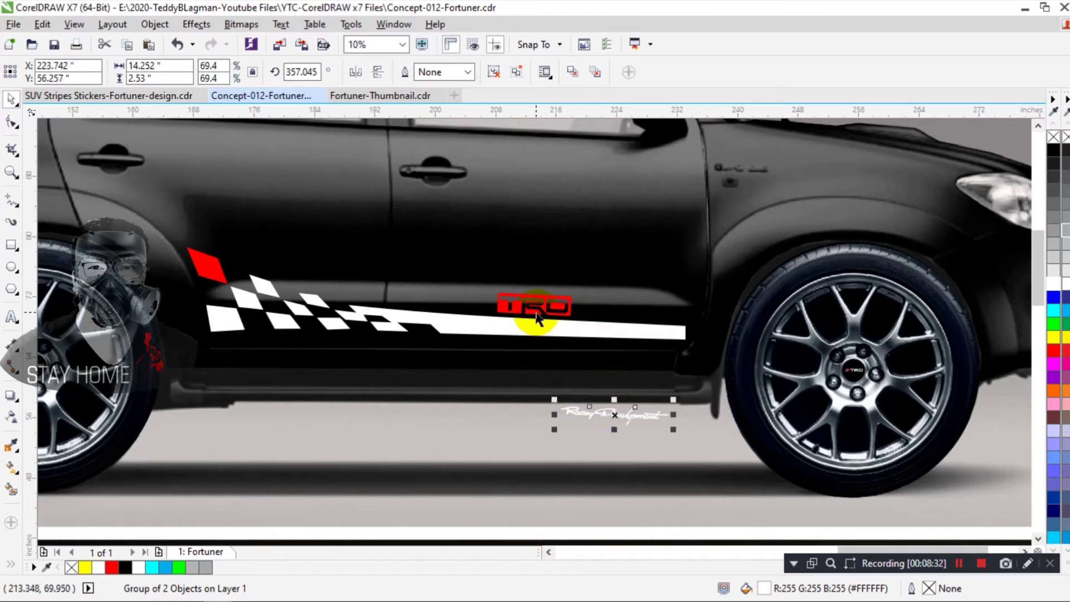
pyautogui.moveTo(537, 318); pyautogui.dragTo(504, 439)
pyautogui.click(489, 322)
pyautogui.moveTo(489, 322); pyautogui.dragTo(455, 496)
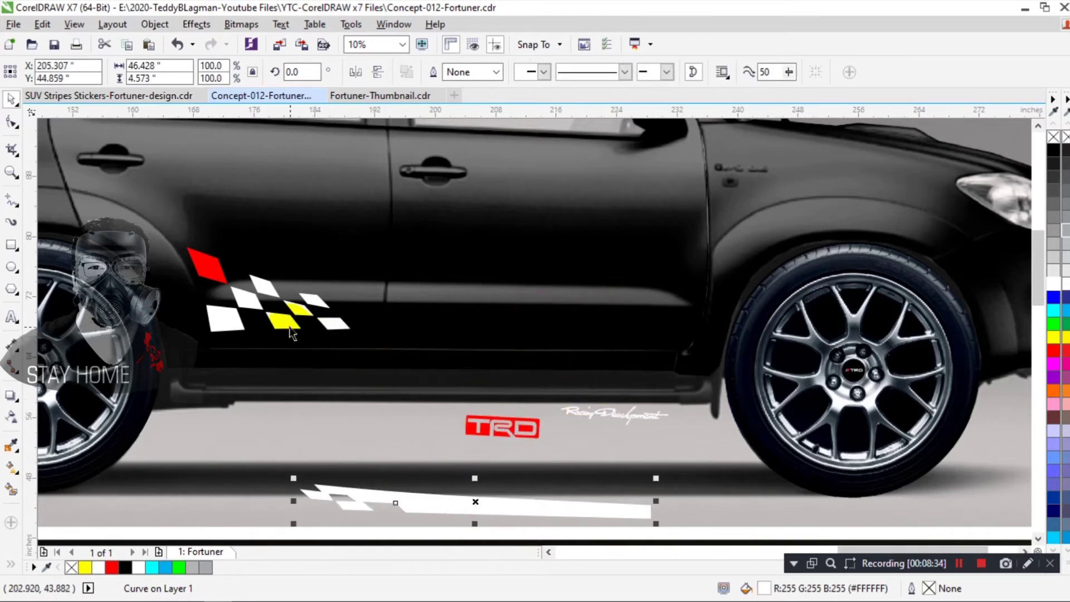
pyautogui.moveTo(291, 333); pyautogui.dragTo(273, 405)
pyautogui.moveTo(206, 264); pyautogui.dragTo(170, 394)
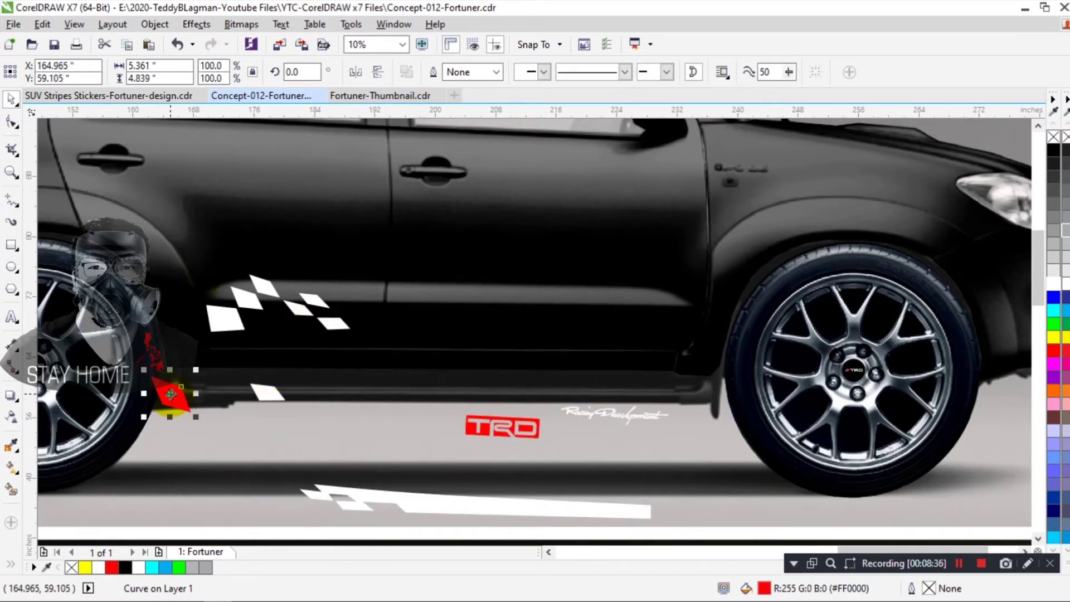
# Step: Undo the moves that pulled the black SUV's TRD decal apart, restoring all its pieces, and deselect everything
pyautogui.hotkey('ctrl', 'z')
pyautogui.hotkey('ctrl', 'z')
pyautogui.hotkey('ctrl', 'z')
pyautogui.hotkey('ctrl', 'z')
pyautogui.hotkey('ctrl', 'z')
pyautogui.hotkey('ctrl', 'z')
pyautogui.hotkey('ctrl', 'z')
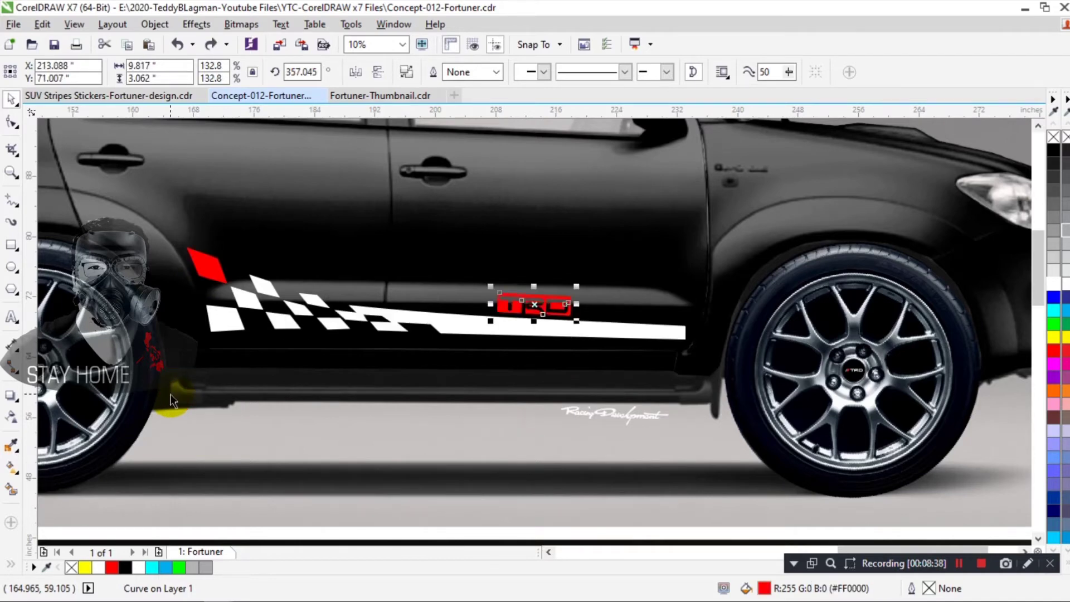
pyautogui.press('F4')
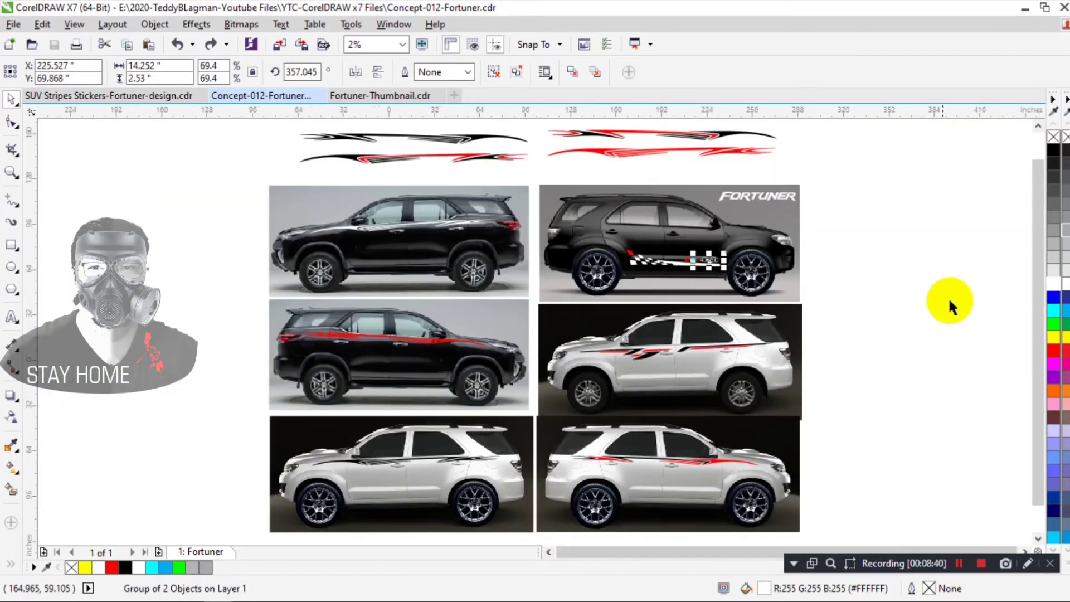
pyautogui.click(952, 303)
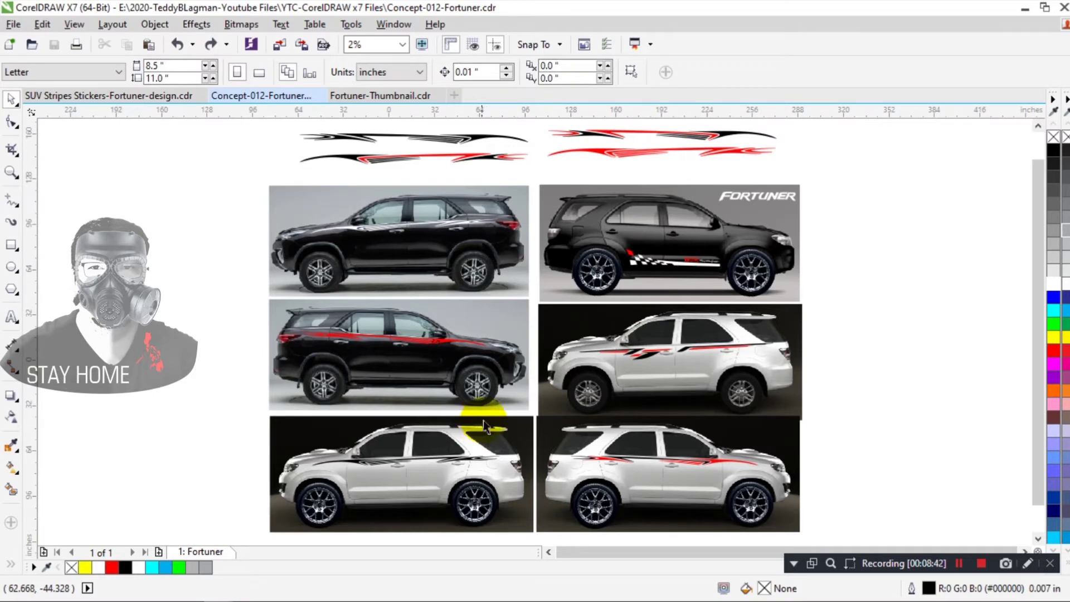
# Step: Recolour the rear and front pieces of the red stripe on the right-facing black SUV grey, and clear the selection
pyautogui.moveTo(275, 311); pyautogui.dragTo(557, 384)
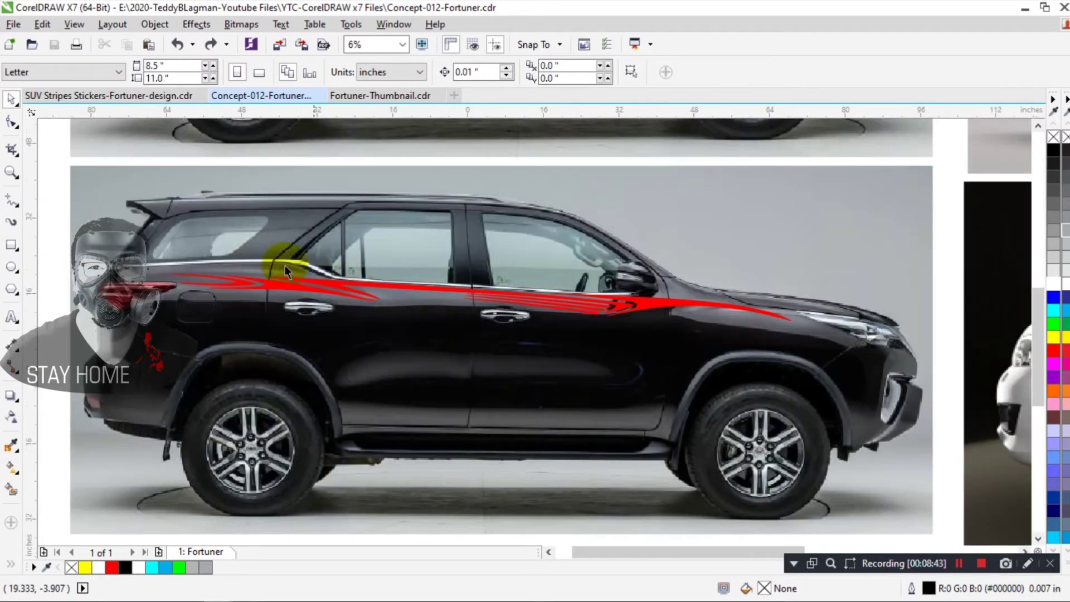
pyautogui.click(266, 284)
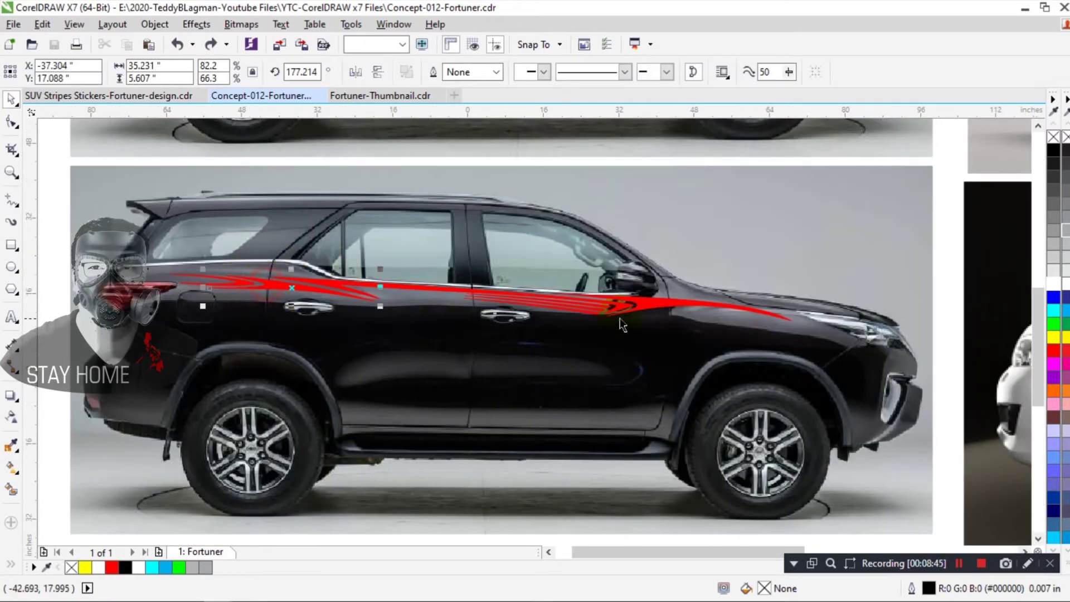
pyautogui.click(1059, 241)
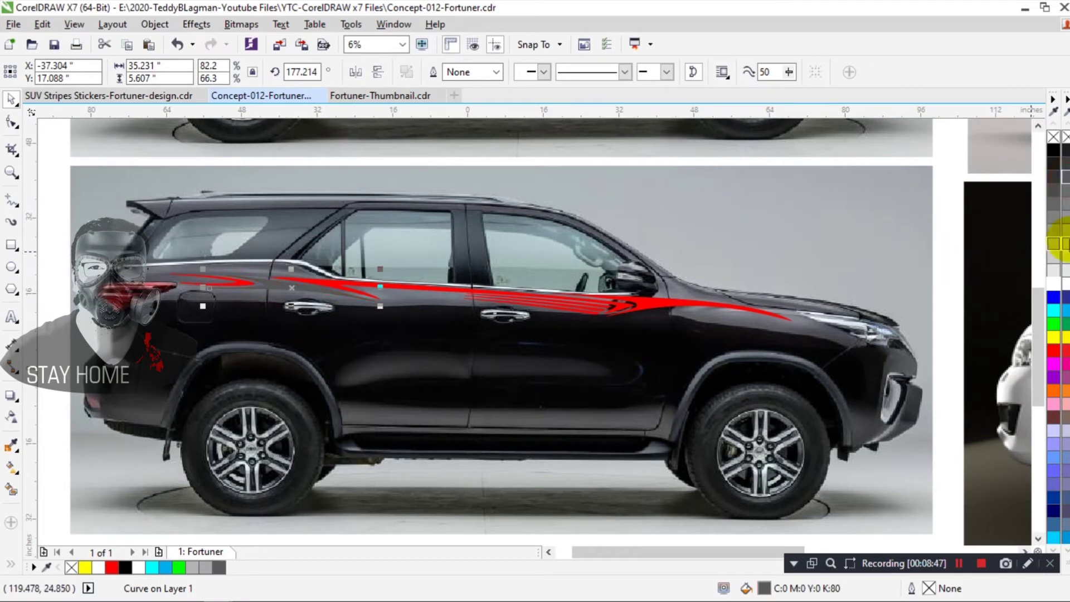
pyautogui.click(676, 308)
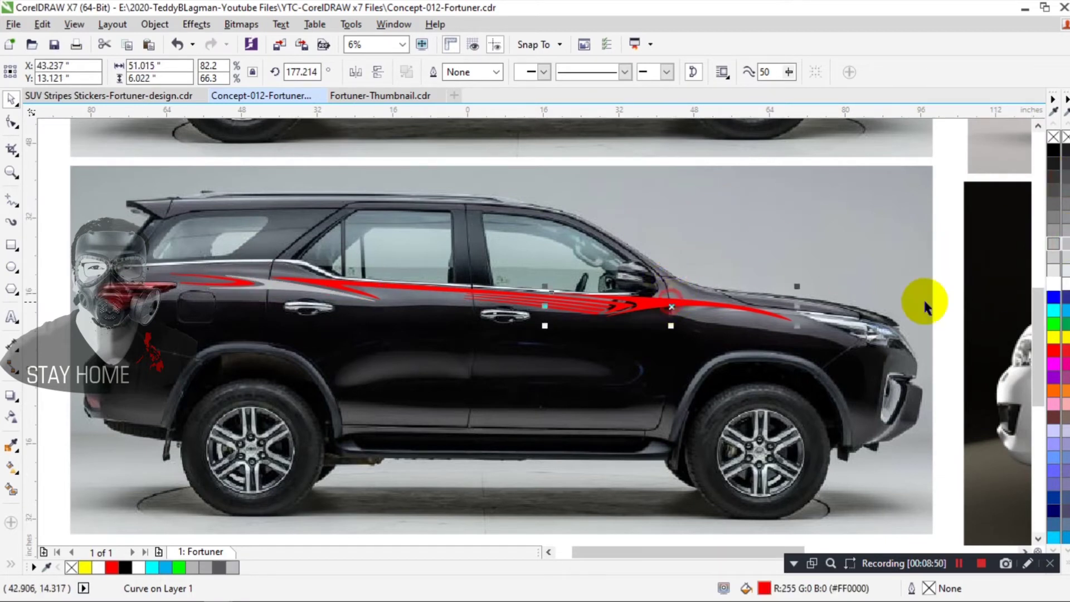
pyautogui.click(1054, 283)
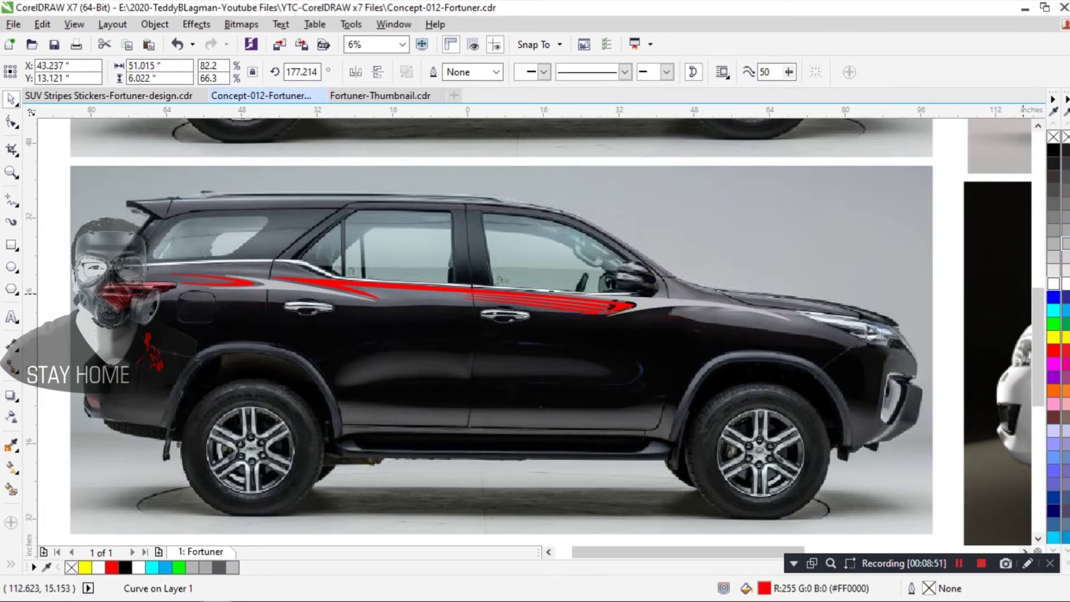
pyautogui.click(534, 363)
pyautogui.press('F4')
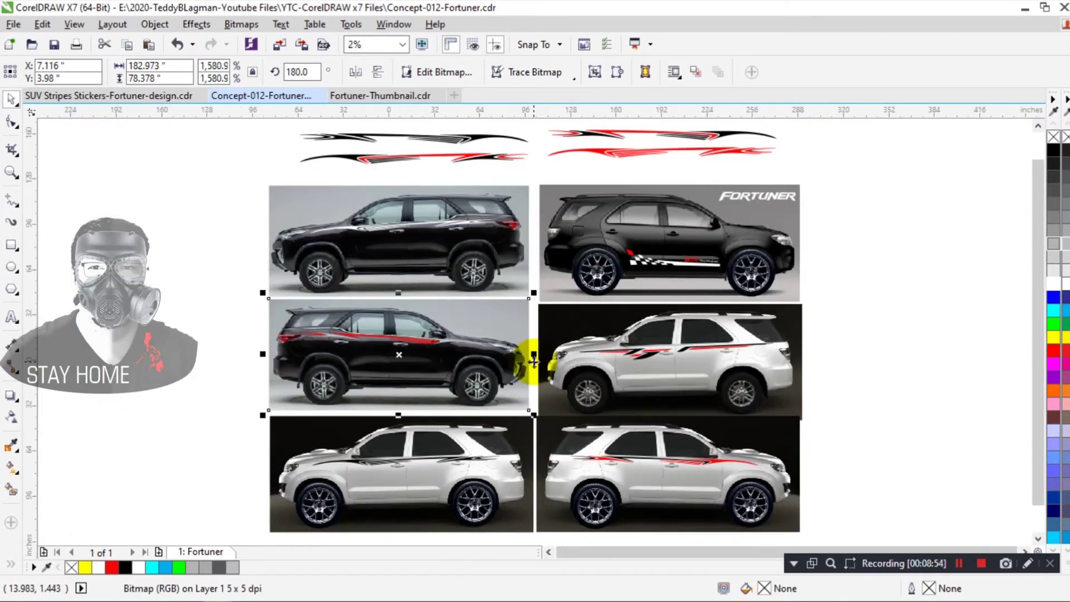
pyautogui.click(840, 367)
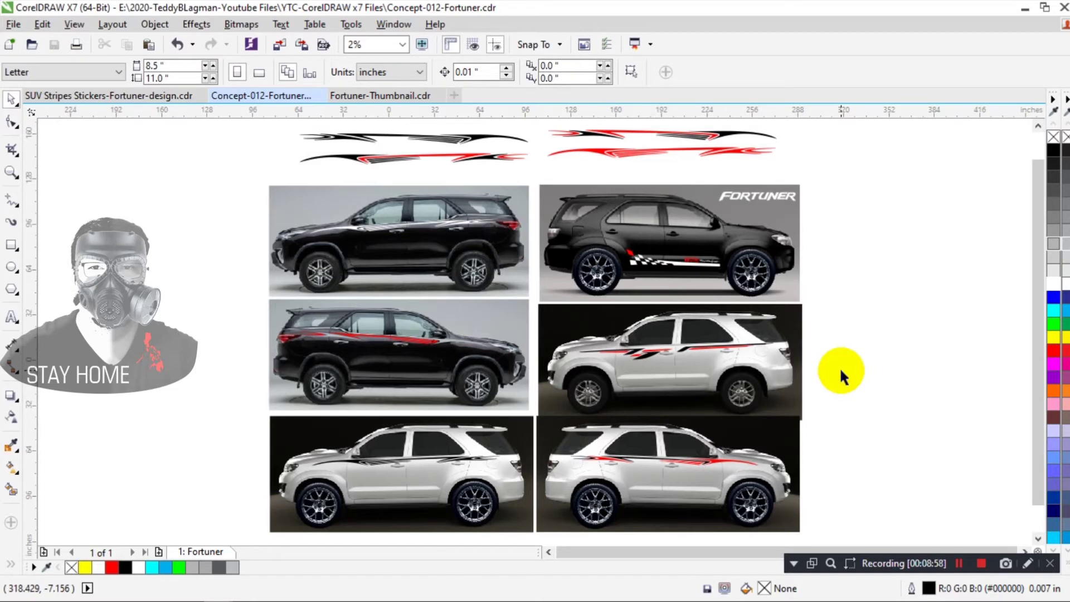
# Step: In the SUV Stripes Stickers-Fortuner-design file, unlock the right-facing white SUV photo and copy it together with its red-and-black TRD decal
pyautogui.click(91, 98)
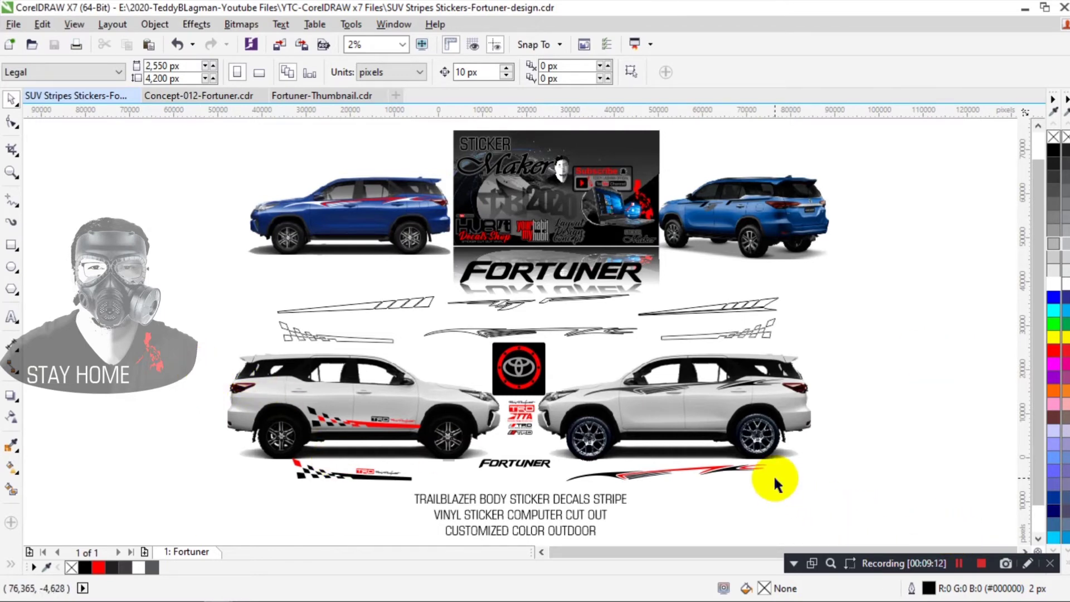
pyautogui.scroll(2, 885, 479)
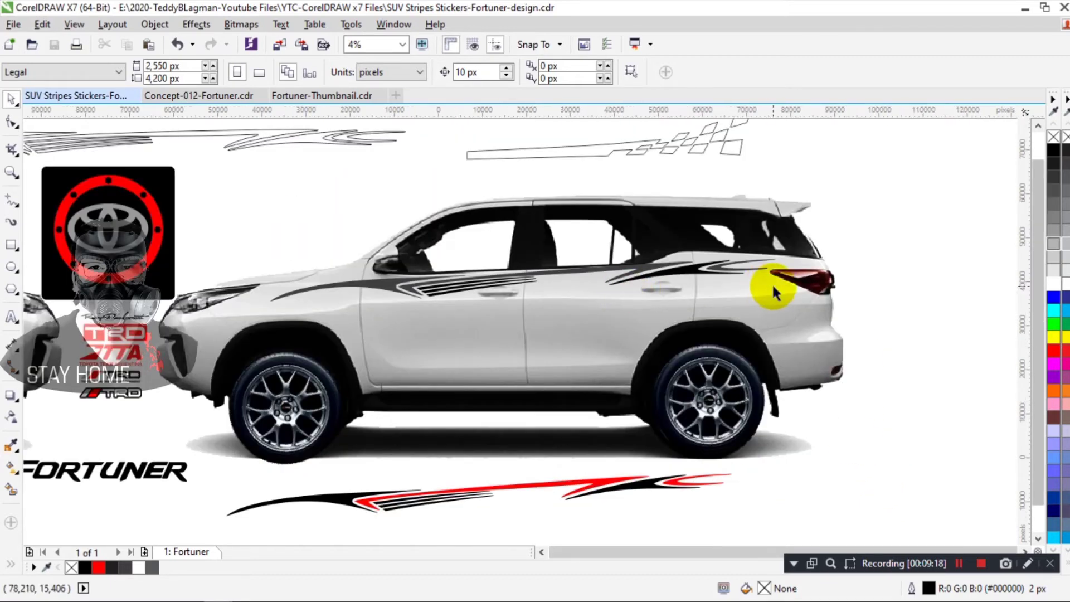
pyautogui.scroll(-2, 436, 401)
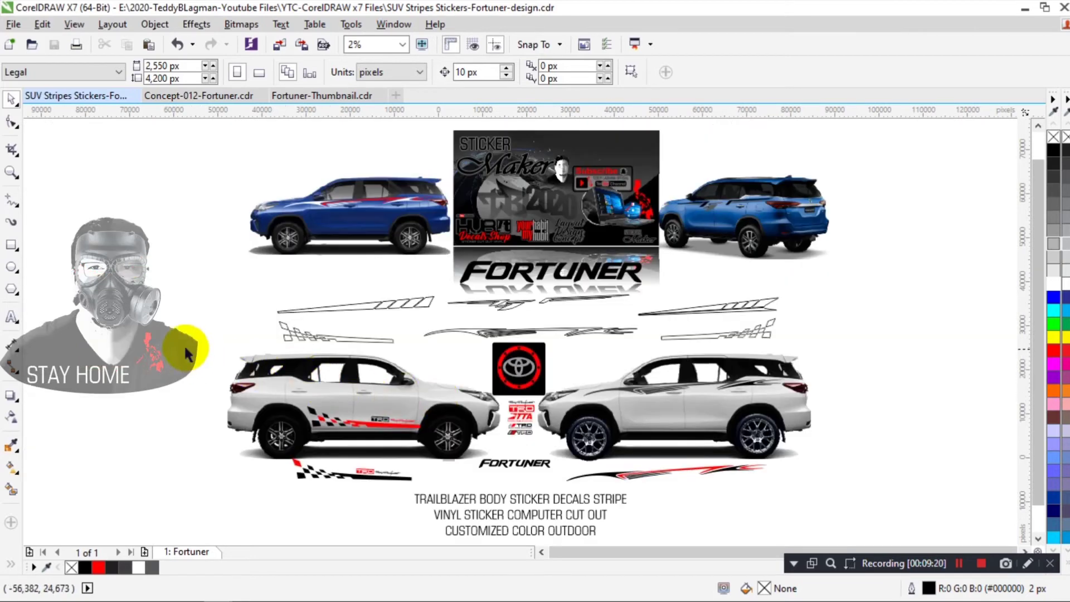
pyautogui.click(358, 425)
pyautogui.click(175, 401)
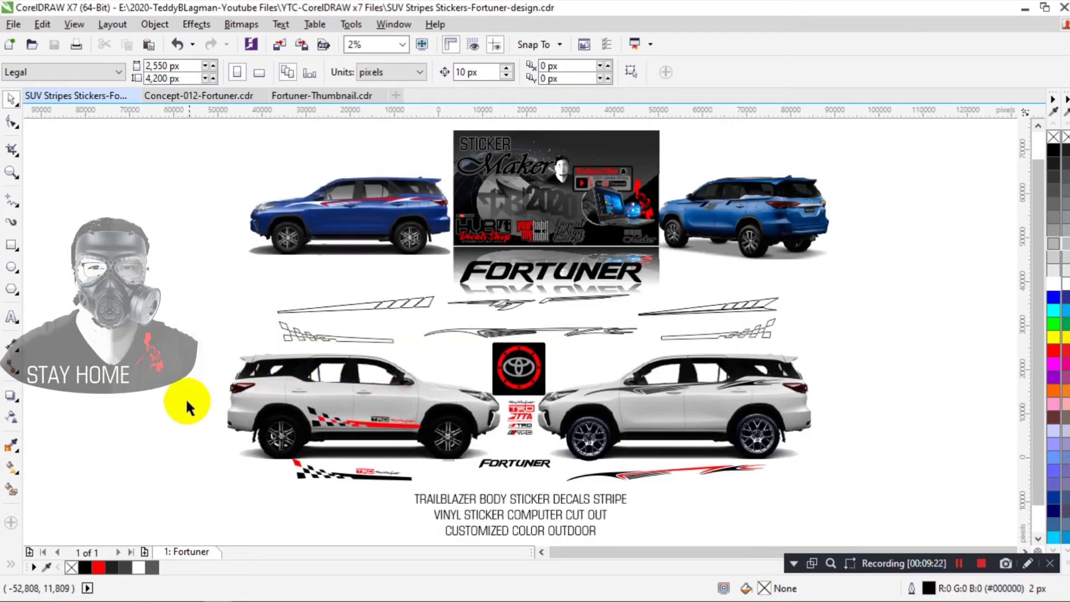
pyautogui.moveTo(186, 398); pyautogui.dragTo(443, 442)
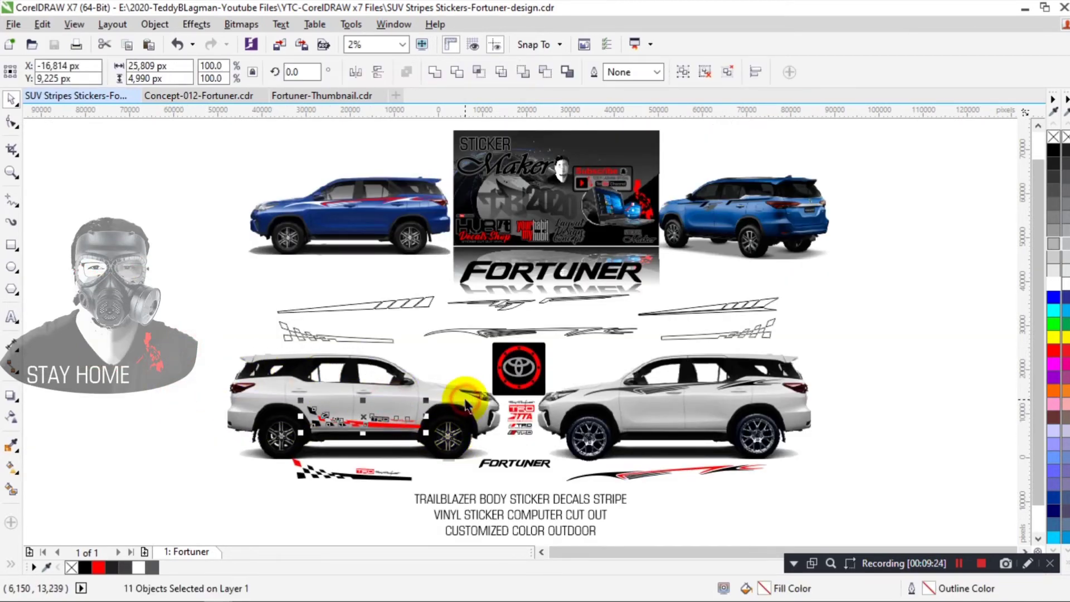
pyautogui.rightClick(411, 384)
pyautogui.click(162, 361)
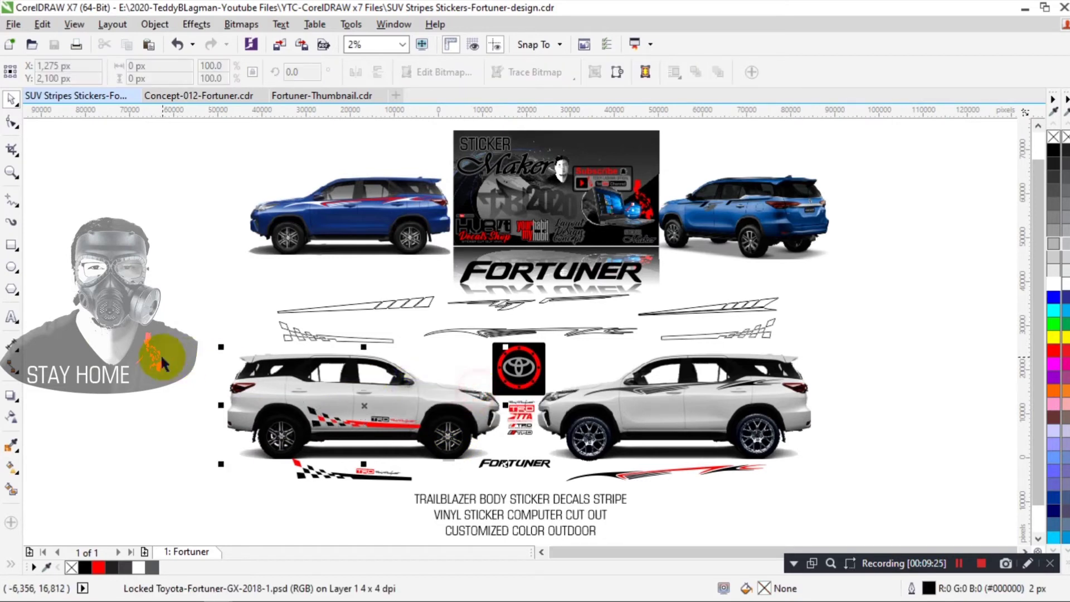
pyautogui.keyDown('shift'); pyautogui.click(436, 449); pyautogui.keyUp('shift')
# Step: Paste the copied SUV and decal into Fortuner-Thumbnail.cdr and group the 12 objects
pyautogui.click(341, 98)
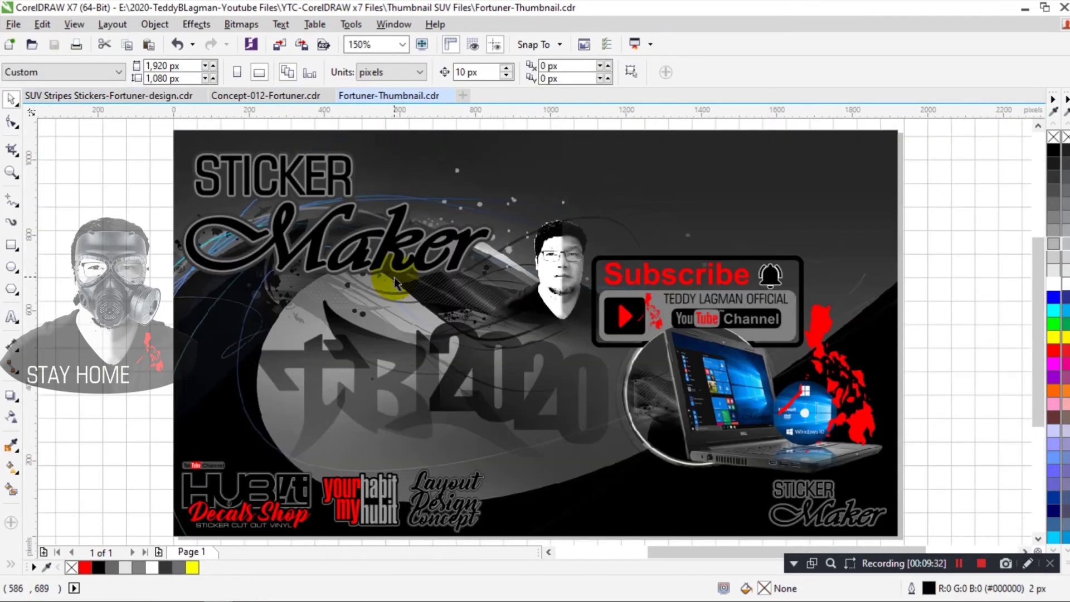
pyautogui.hotkey('ctrl', 'v')
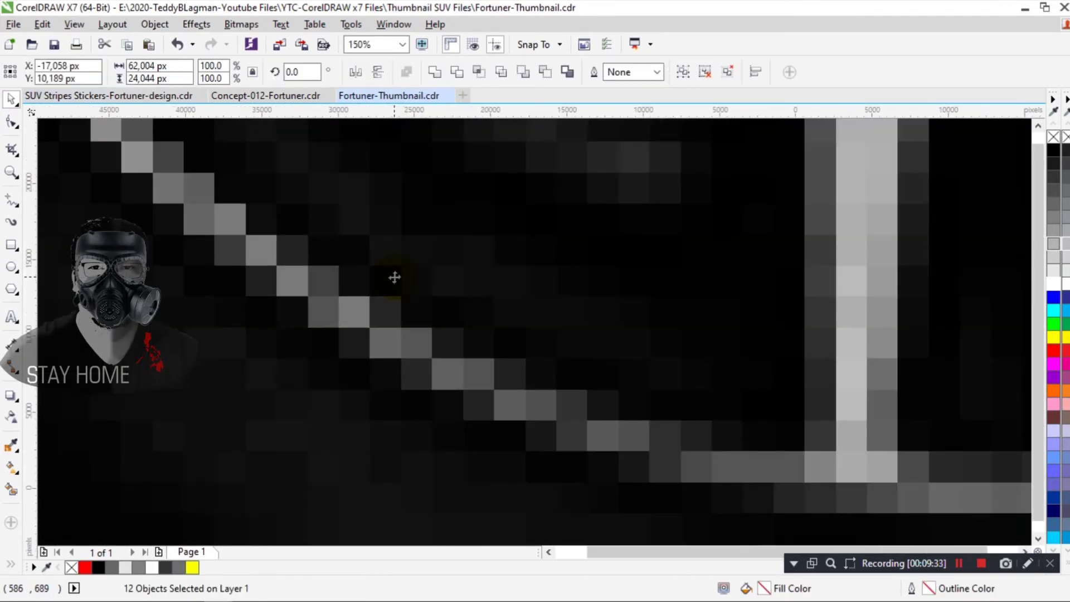
pyautogui.hotkey('shift', 'F2')
pyautogui.hotkey('ctrl', 'g')
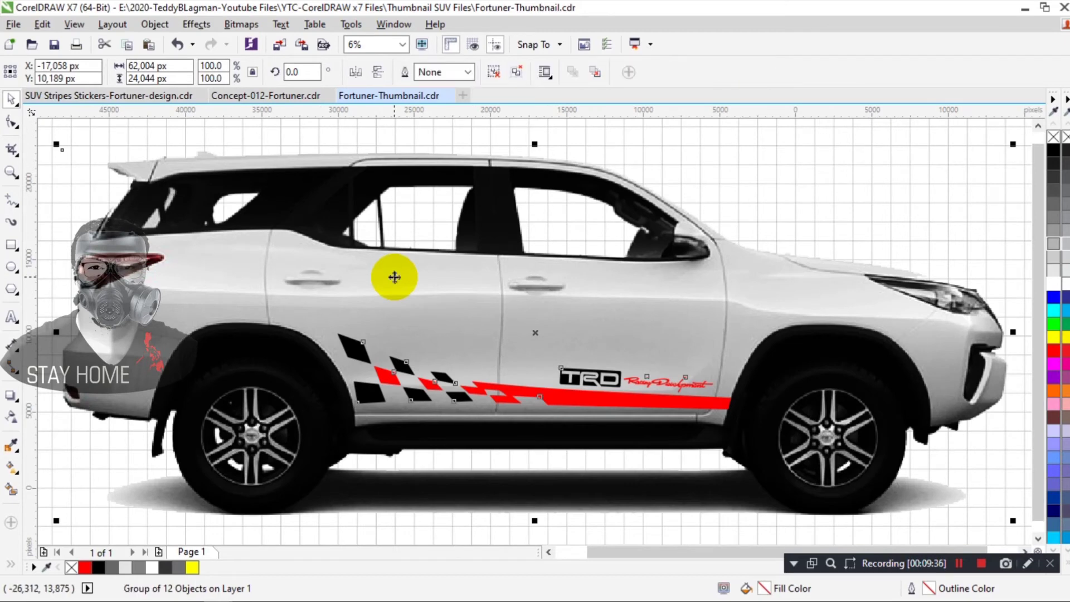
# Step: Scale the SUV group down to about 1,404 x 544 px and move it onto the thumbnail's lower left area
pyautogui.scroll(-3, 394, 277)
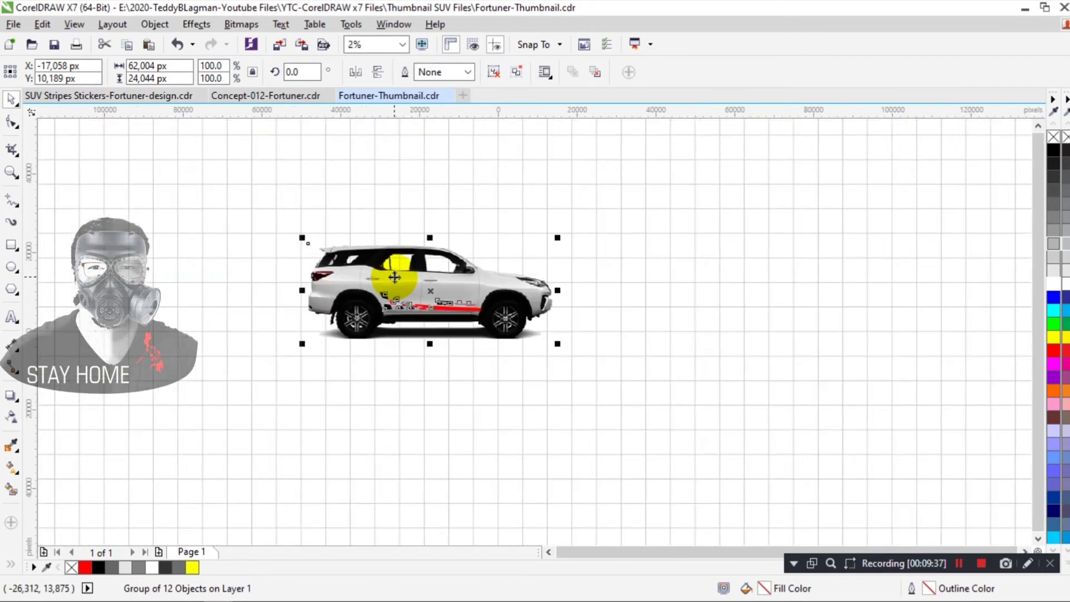
pyautogui.moveTo(302, 343); pyautogui.dragTo(518, 322)
pyautogui.hotkey('shift', 'F2')
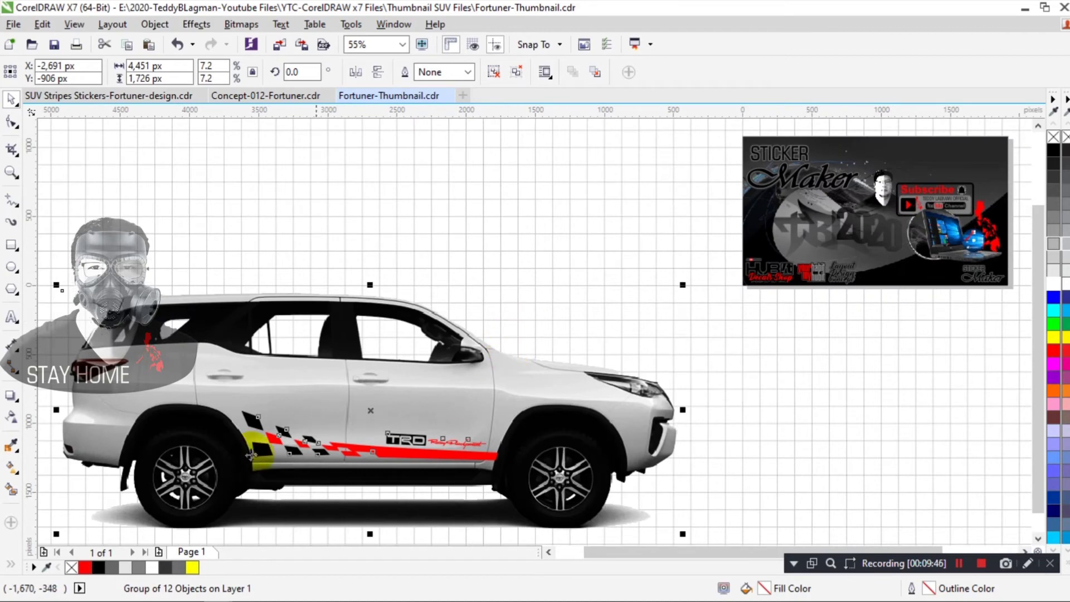
pyautogui.moveTo(71, 527); pyautogui.dragTo(477, 411)
pyautogui.moveTo(602, 313); pyautogui.dragTo(851, 229)
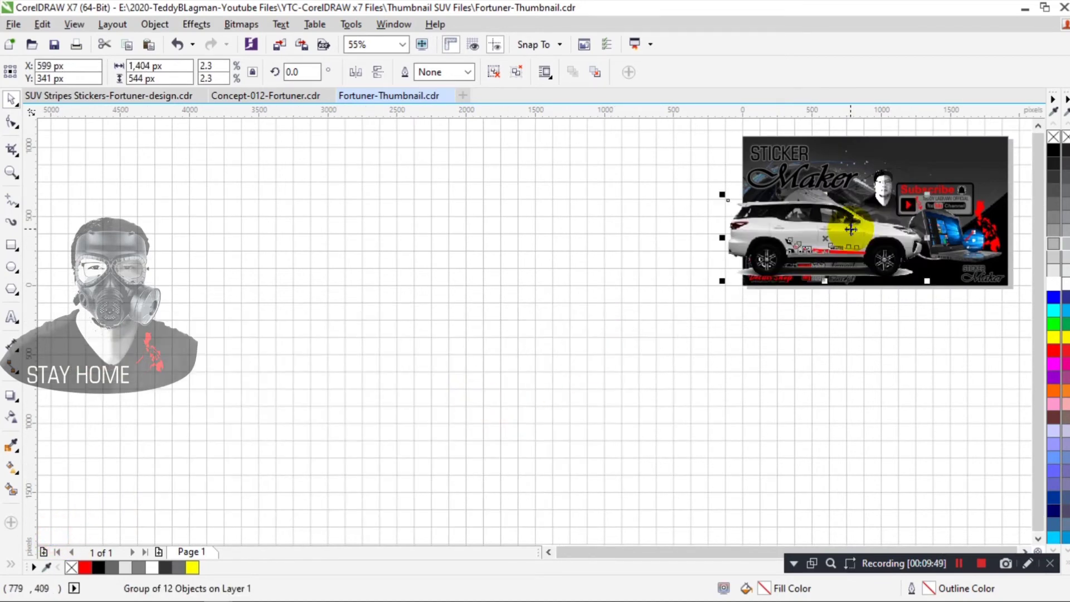
# Step: Reduce the SUV group to about 1,280 x 496 px and nudge it up within the thumbnail's left edge
pyautogui.hotkey('shift', 'F4')
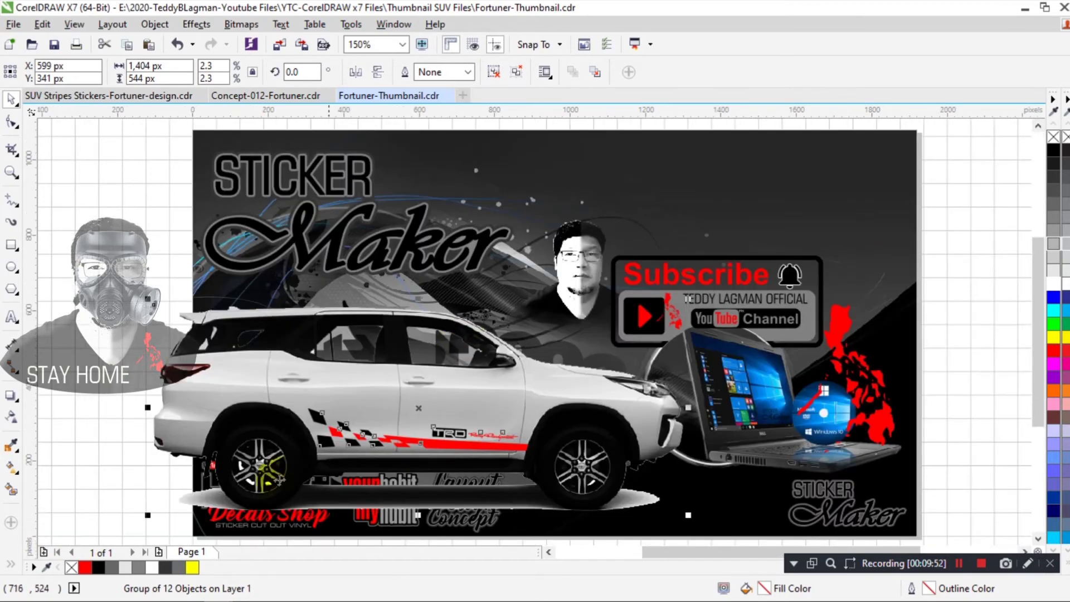
pyautogui.moveTo(148, 515); pyautogui.dragTo(195, 497)
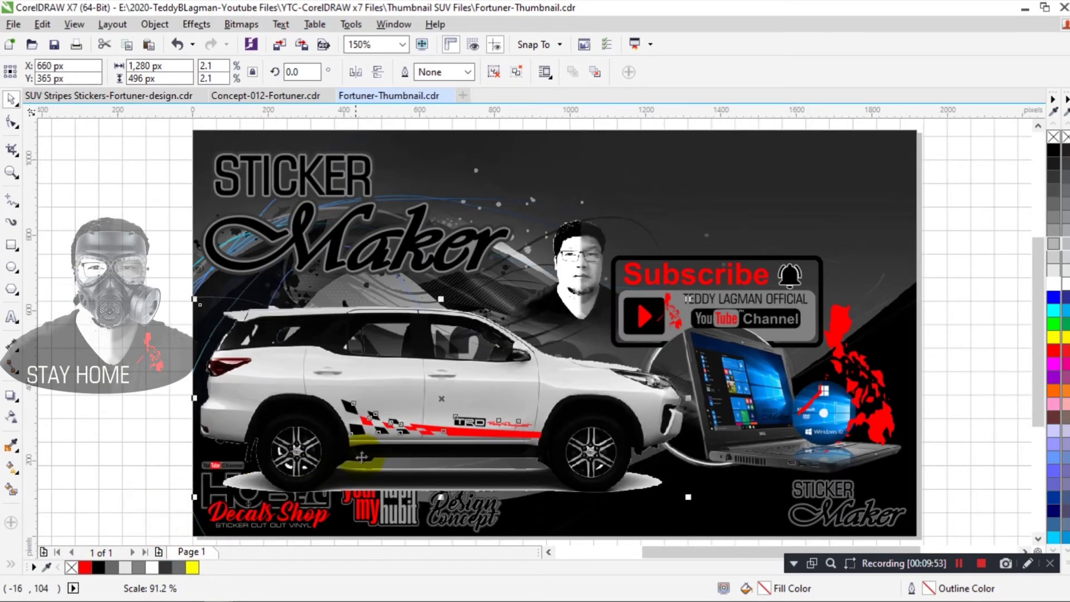
pyautogui.moveTo(361, 457); pyautogui.dragTo(359, 447)
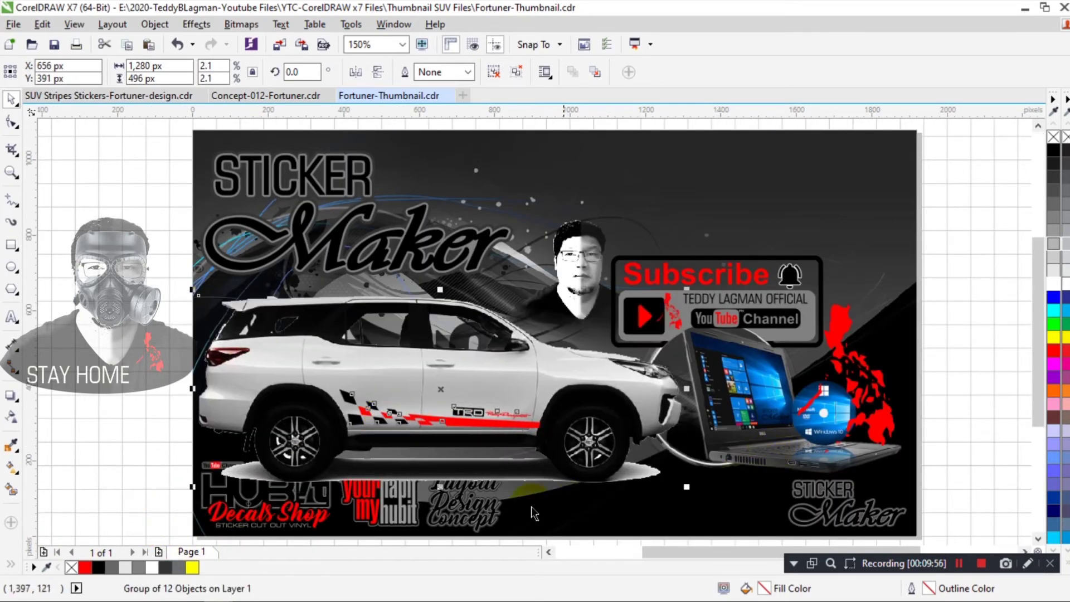
# Step: Bring the logos along the thumbnail's lower left edge in front of the SUV, and save the thumbnail file
pyautogui.click(1034, 339)
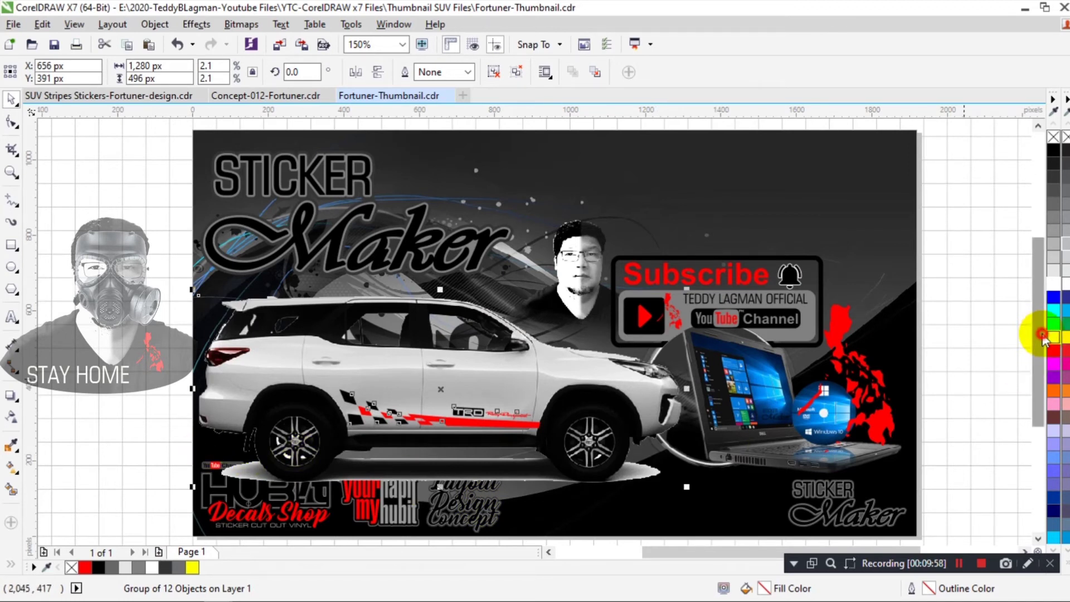
pyautogui.moveTo(1042, 338); pyautogui.dragTo(1034, 354)
pyautogui.moveTo(156, 425); pyautogui.dragTo(560, 512)
pyautogui.rightClick(516, 372)
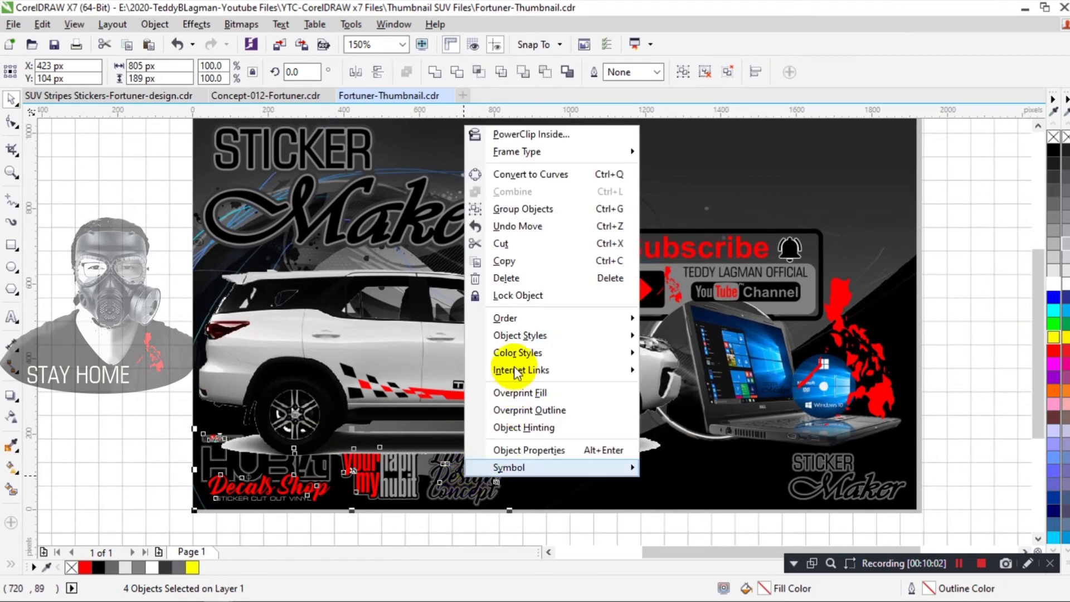
pyautogui.click(652, 314)
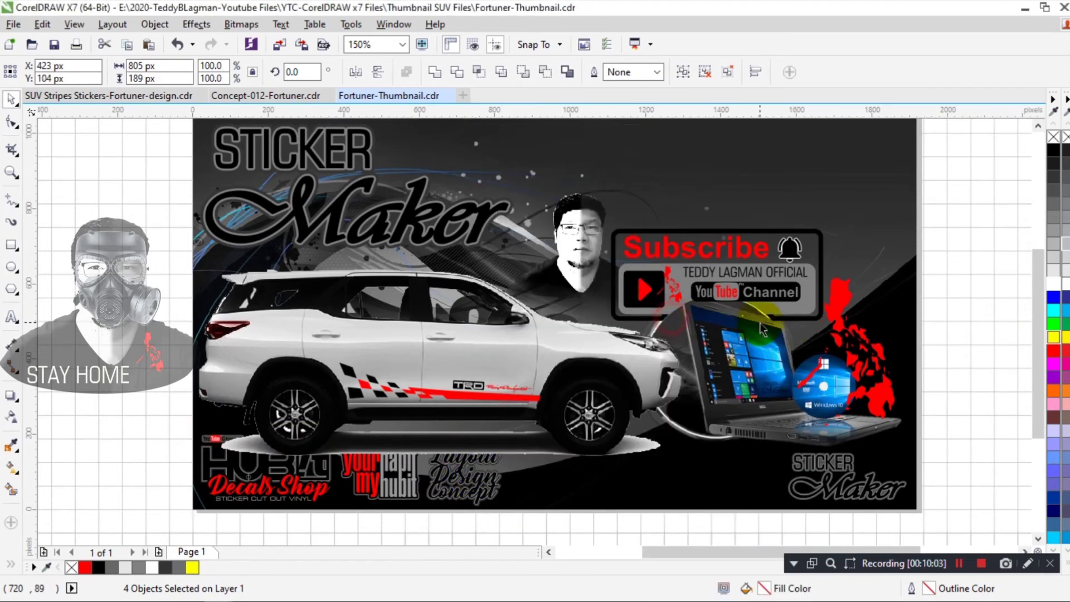
pyautogui.click(981, 329)
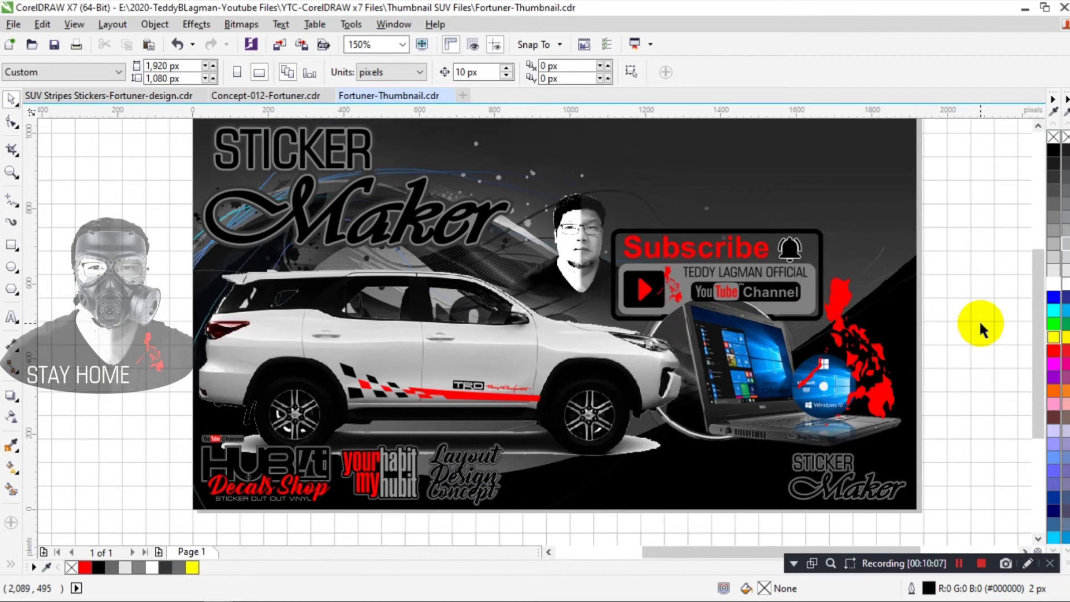
pyautogui.hotkey('ctrl', 's')
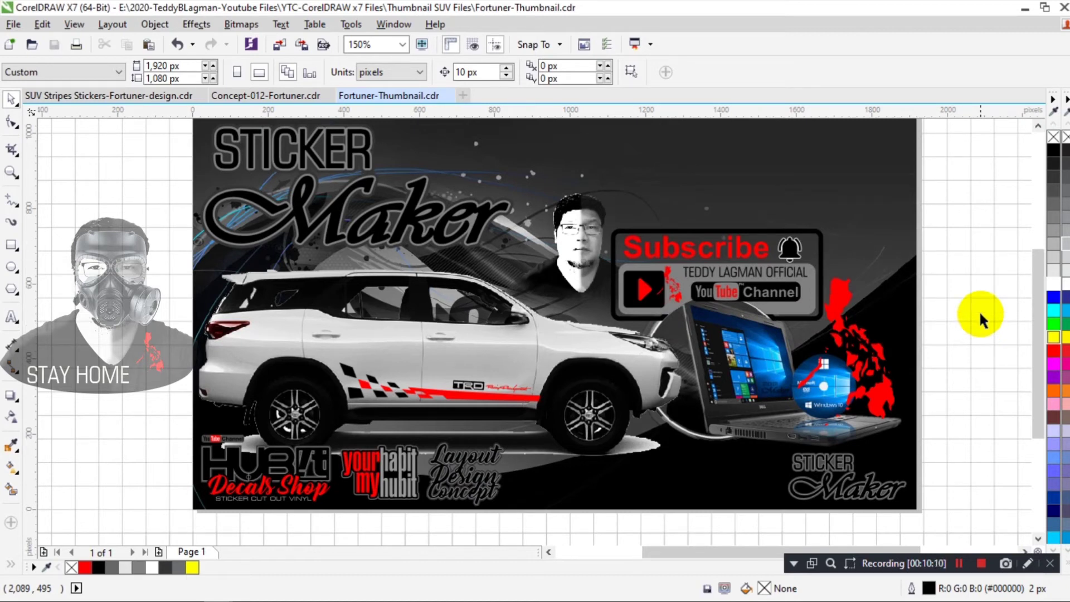
# Step: Copy the large FORTUNER title with its reflection from the sticker design file and paste it into Fortuner-Thumbnail.cdr
pyautogui.click(154, 96)
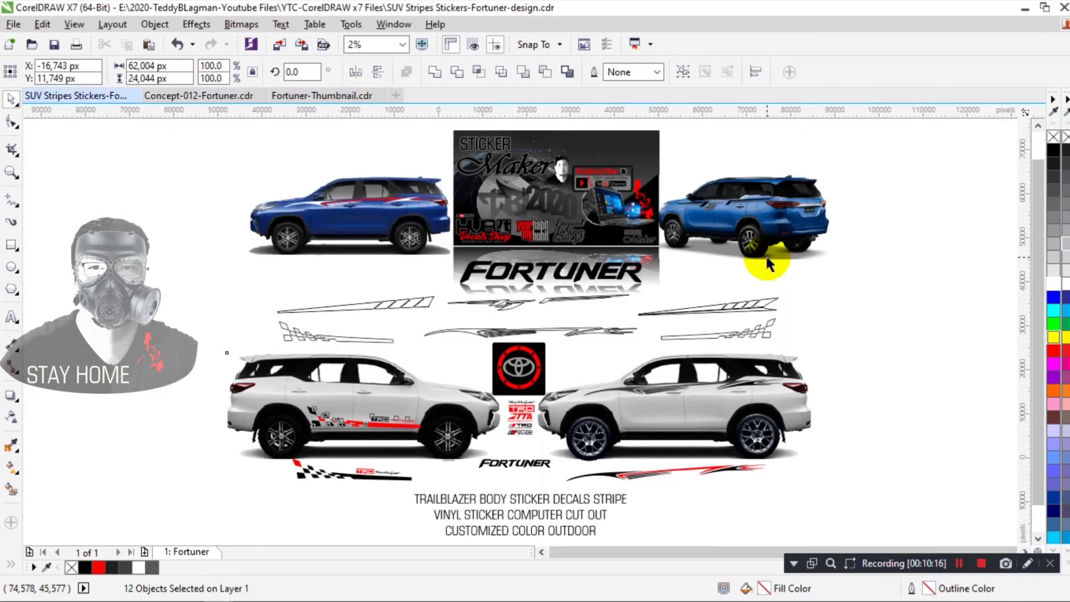
pyautogui.click(850, 322)
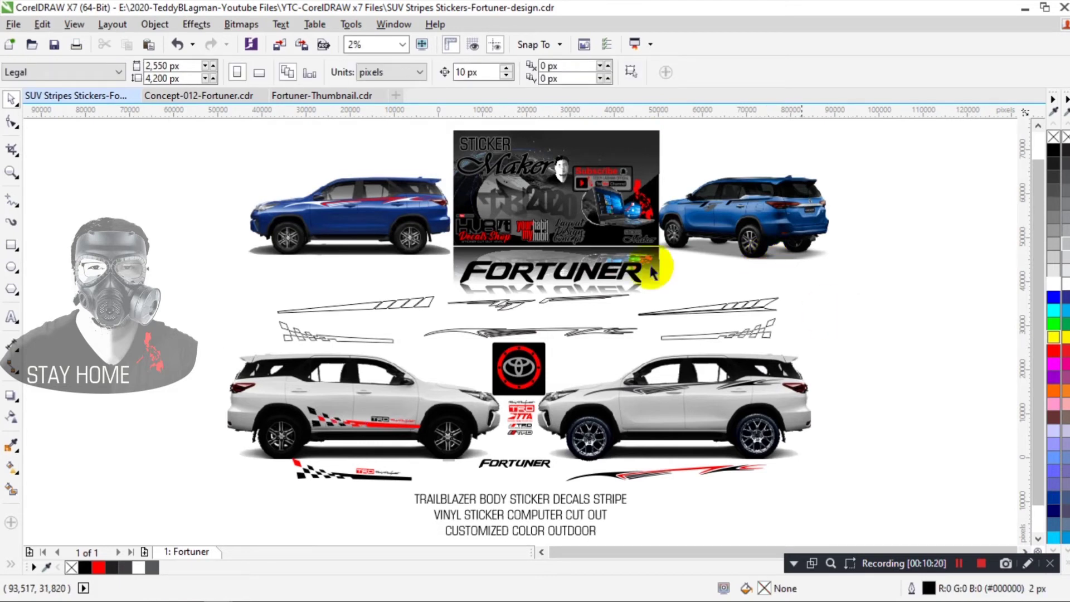
pyautogui.moveTo(709, 257); pyautogui.dragTo(425, 302)
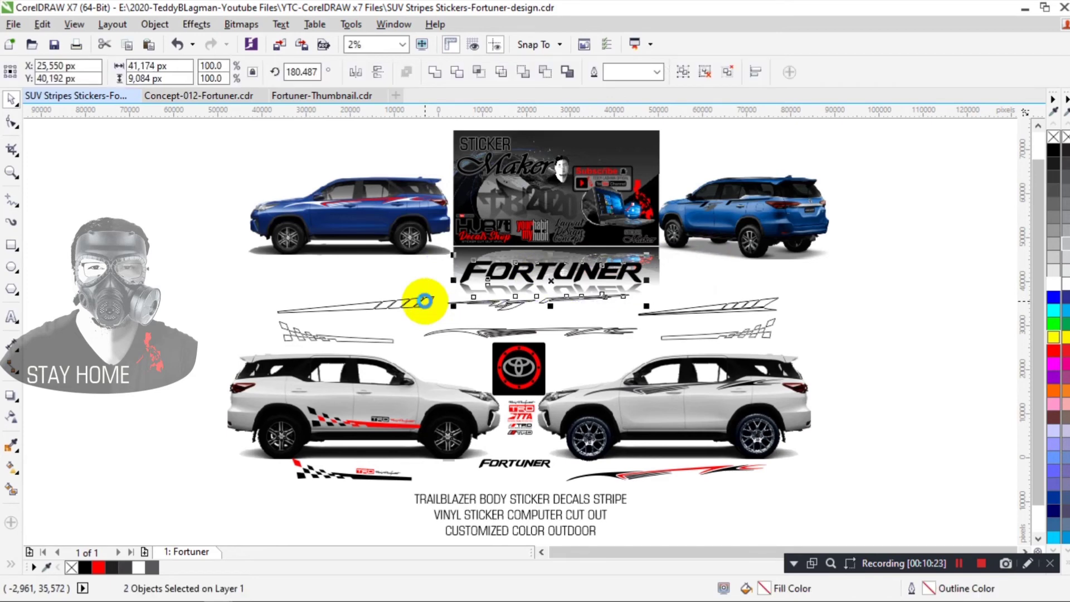
pyautogui.click(314, 100)
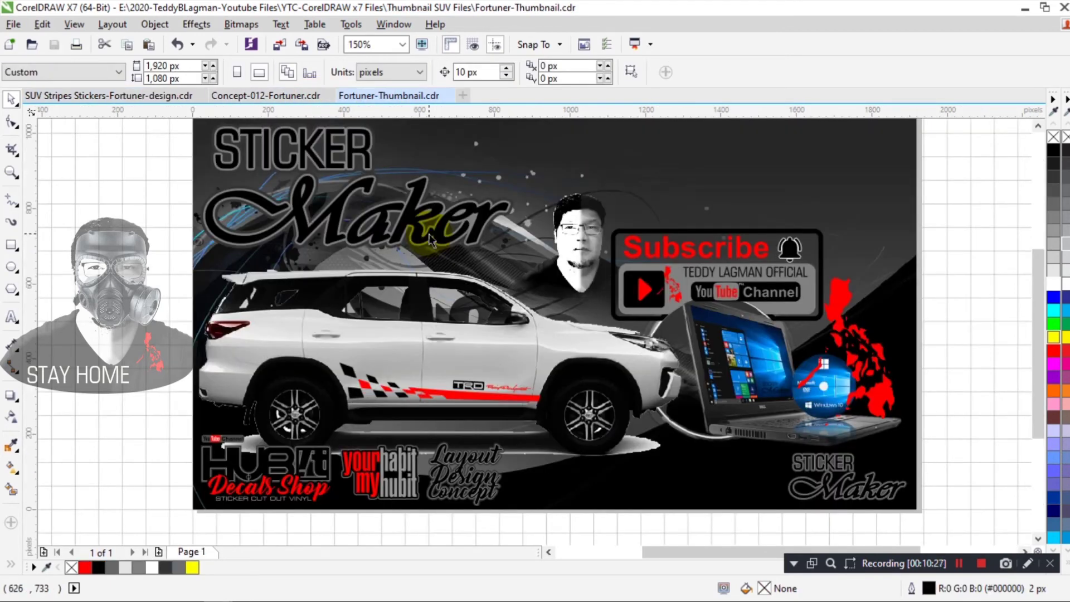
pyautogui.click(428, 232)
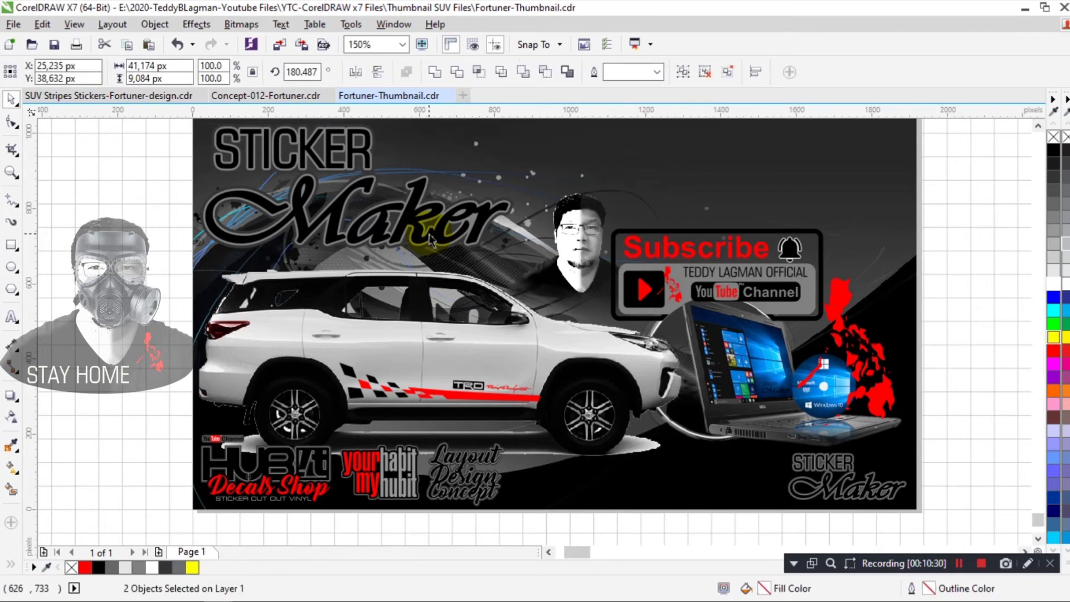
# Step: Scale the pasted FORTUNER title and its reflection down to about 4,374 x 965 px and move them just above the thumbnail page
pyautogui.press('F4')
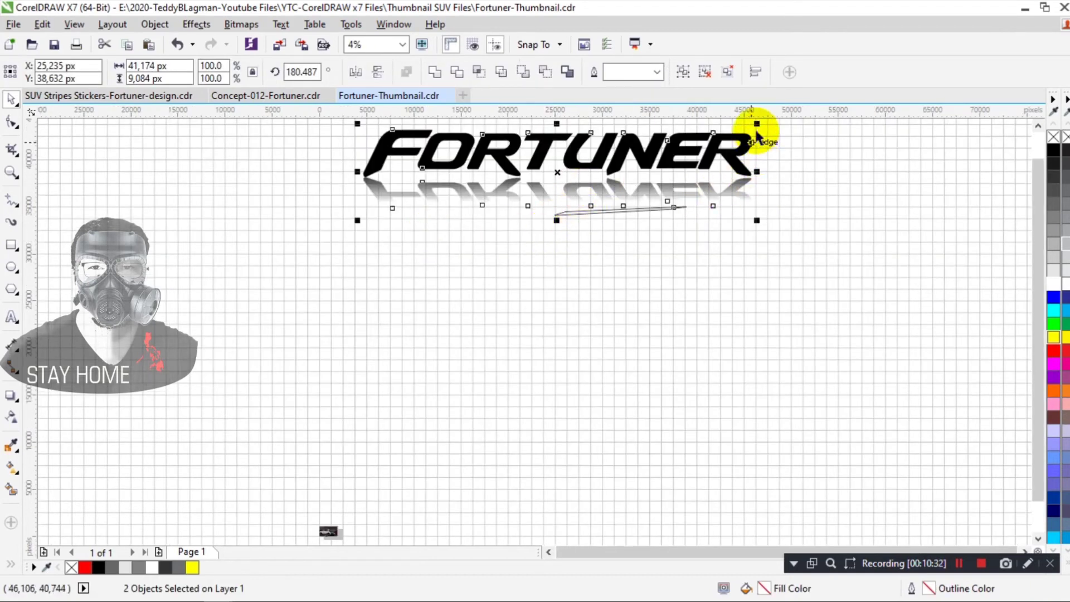
pyautogui.moveTo(755, 120); pyautogui.dragTo(518, 208)
pyautogui.moveTo(384, 212)
pyautogui.mouseDown()
pyautogui.moveTo(334, 521)
pyautogui.moveTo(418, 562)
pyautogui.mouseUp()
pyautogui.press('F2')
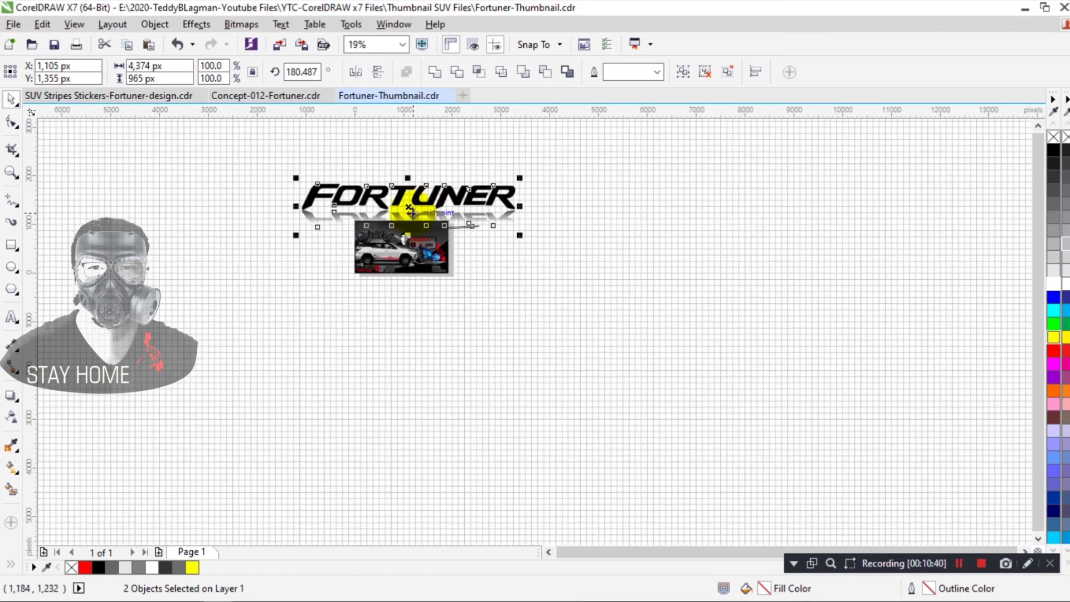
pyautogui.press('F2')
pyautogui.moveTo(295, 158); pyautogui.dragTo(542, 288)
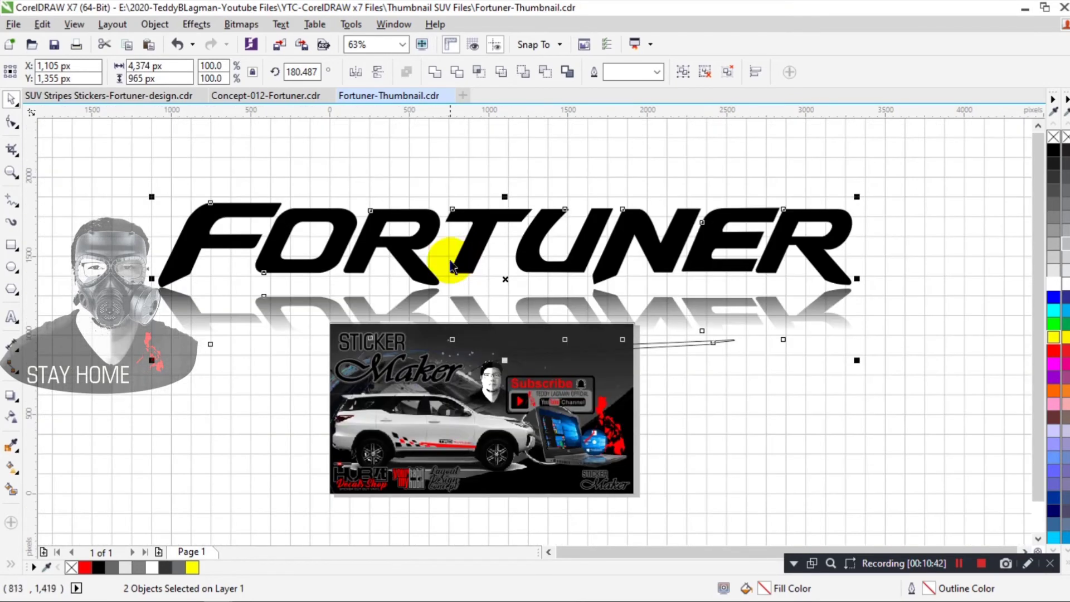
pyautogui.moveTo(470, 246); pyautogui.dragTo(480, 208)
# Step: Delete the stray thin outlined curve beneath the FORTUNER title's reflection
pyautogui.click(744, 383)
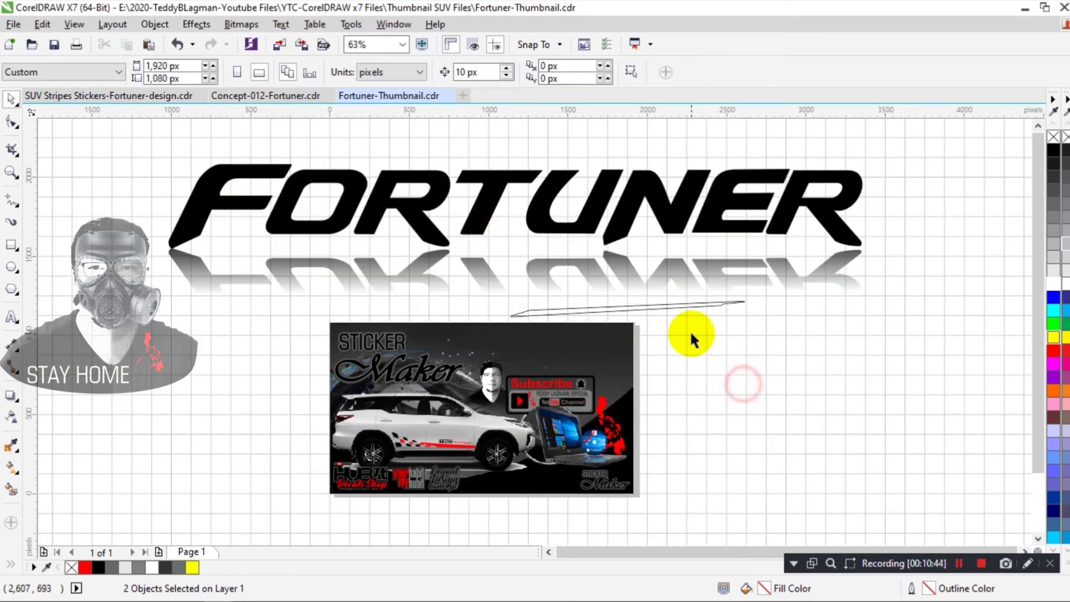
pyautogui.click(687, 306)
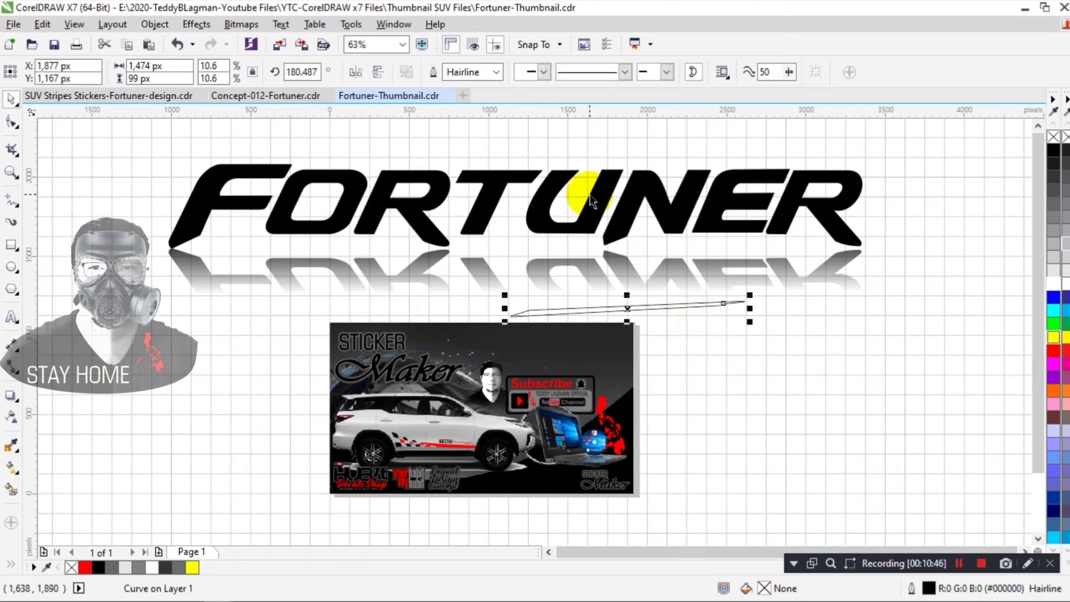
pyautogui.press('Delete')
# Step: Scale the FORTUNER title group to about 1,450 x 296 px, move it onto the thumbnail's upper edge and fill it white
pyautogui.click(623, 274)
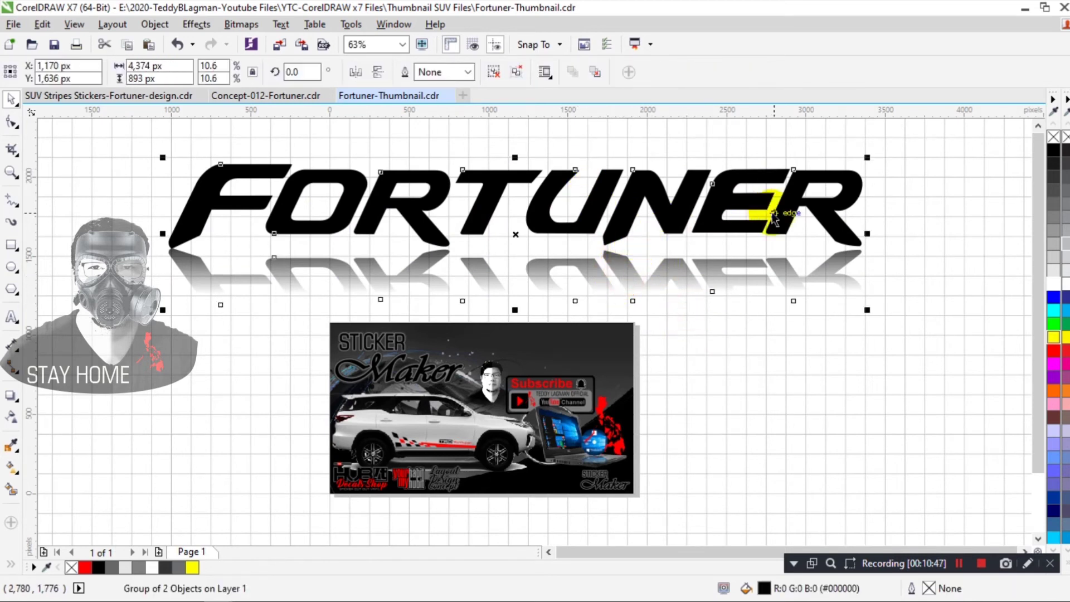
pyautogui.moveTo(868, 157); pyautogui.dragTo(548, 252)
pyautogui.moveTo(359, 292); pyautogui.dragTo(544, 345)
pyautogui.click(1054, 284)
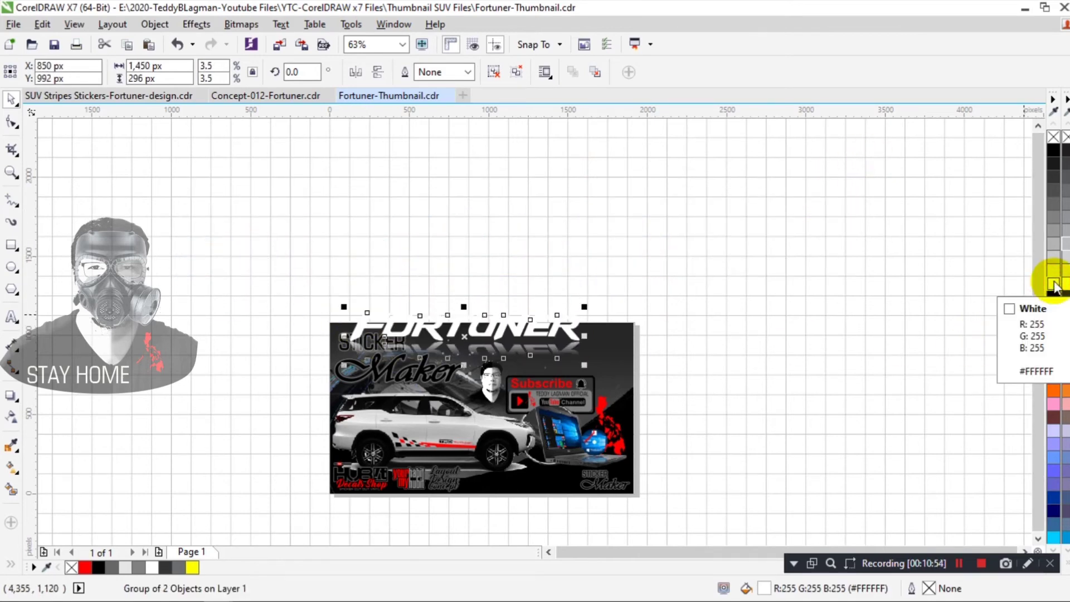
# Step: Shrink the white FORTUNER title further, fit it into the thumbnail's upper right corner, and save the file
pyautogui.press('F2')
pyautogui.moveTo(282, 289); pyautogui.dragTo(731, 424)
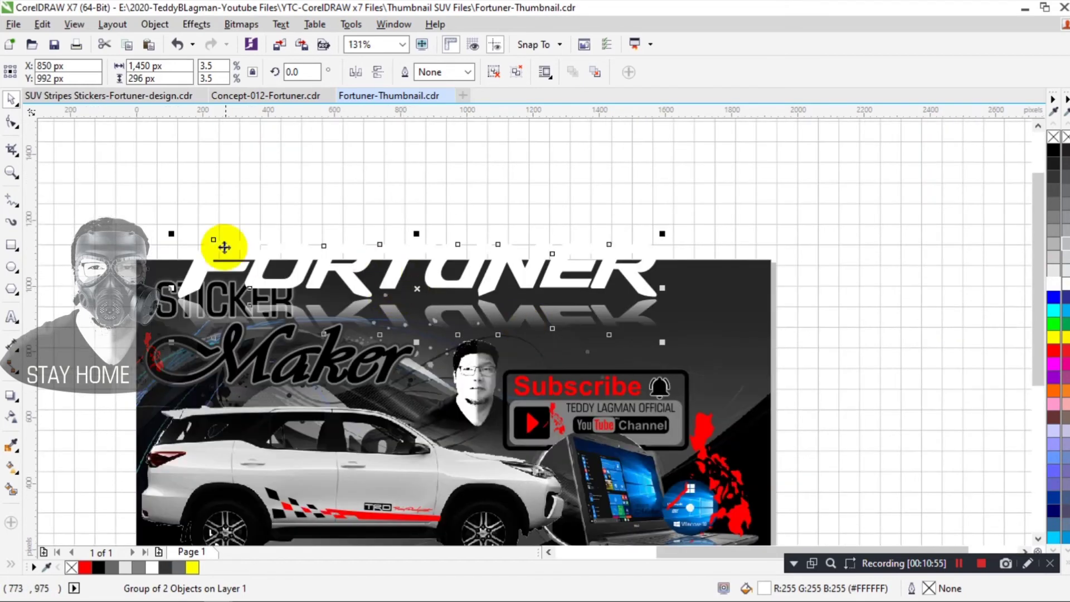
pyautogui.moveTo(172, 233); pyautogui.dragTo(546, 294)
pyautogui.click(867, 359)
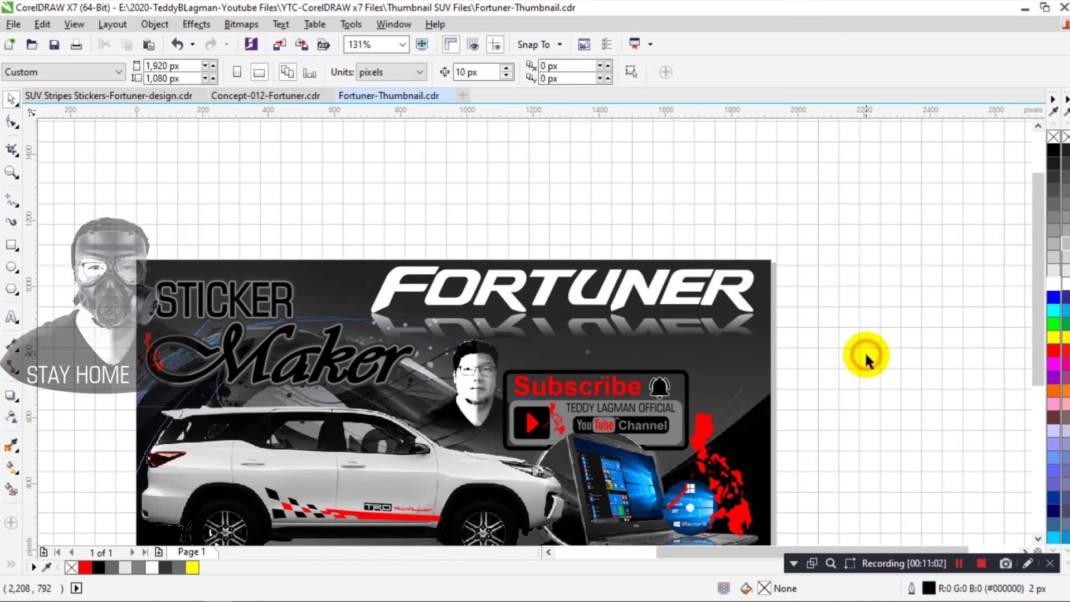
pyautogui.hotkey('shift', 'F4')
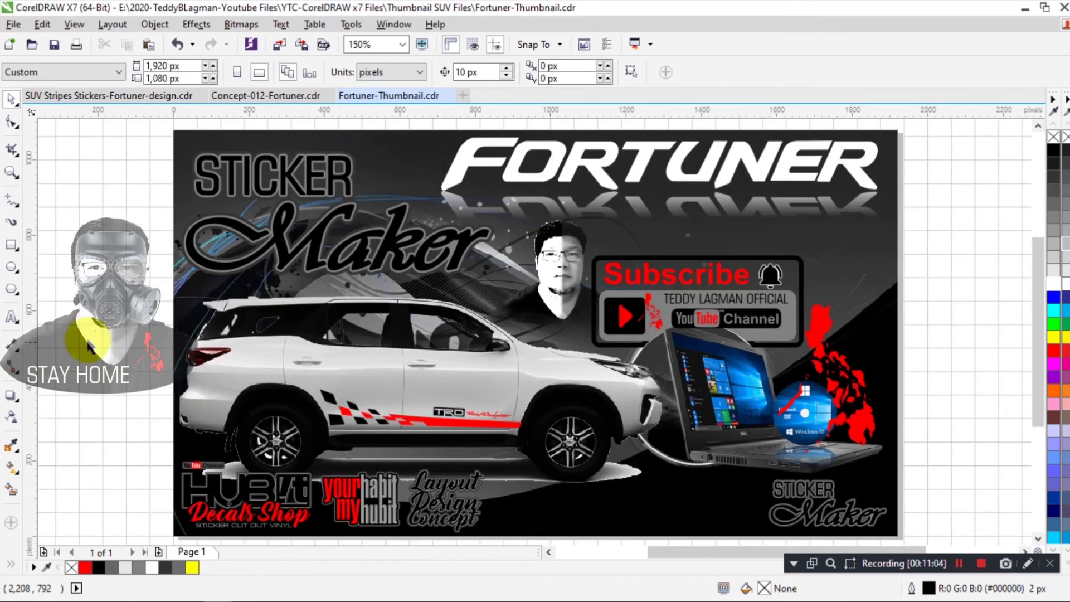
pyautogui.click(55, 45)
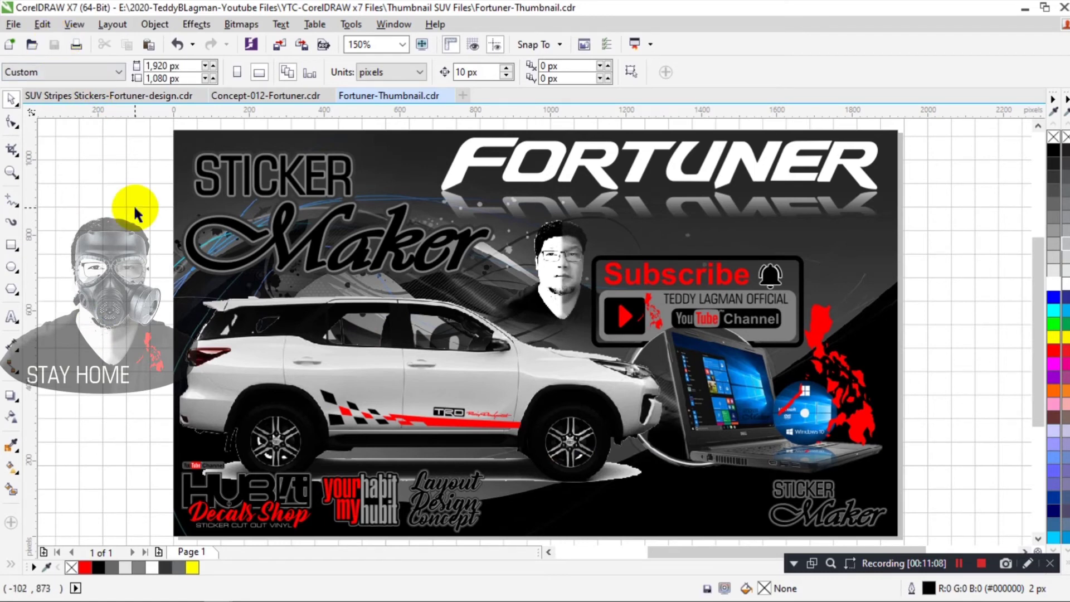
# Step: Select all thumbnail objects and set up an export named Fortuner-Thumbnail in PNG - Portable Network Graphics format
pyautogui.scroll(-2, 133, 204)
pyautogui.moveTo(110, 143); pyautogui.dragTo(595, 424)
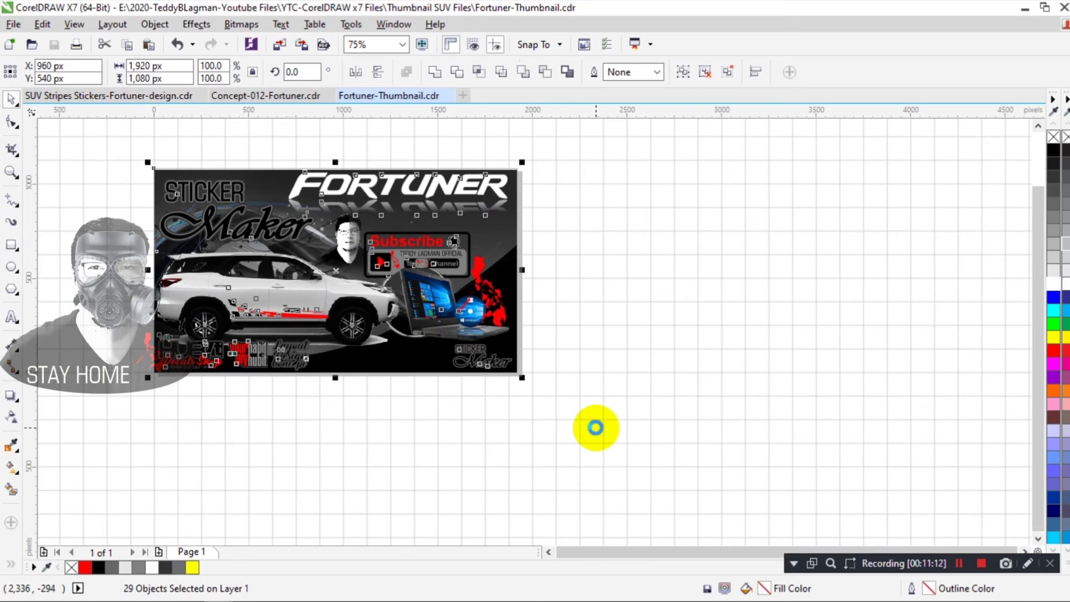
pyautogui.hotkey('ctrl', 'e')
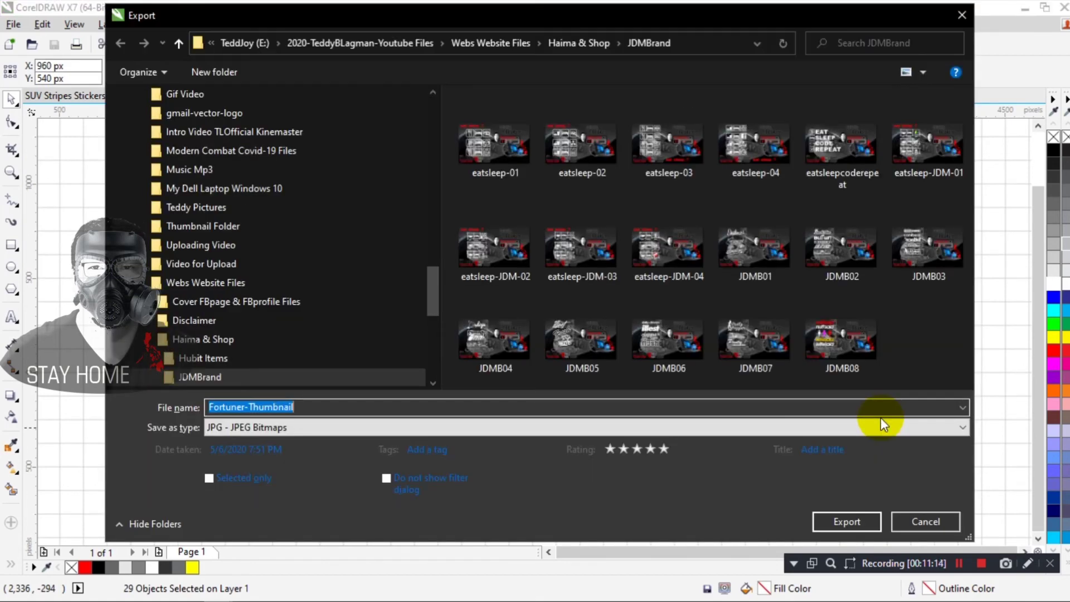
pyautogui.click(808, 428)
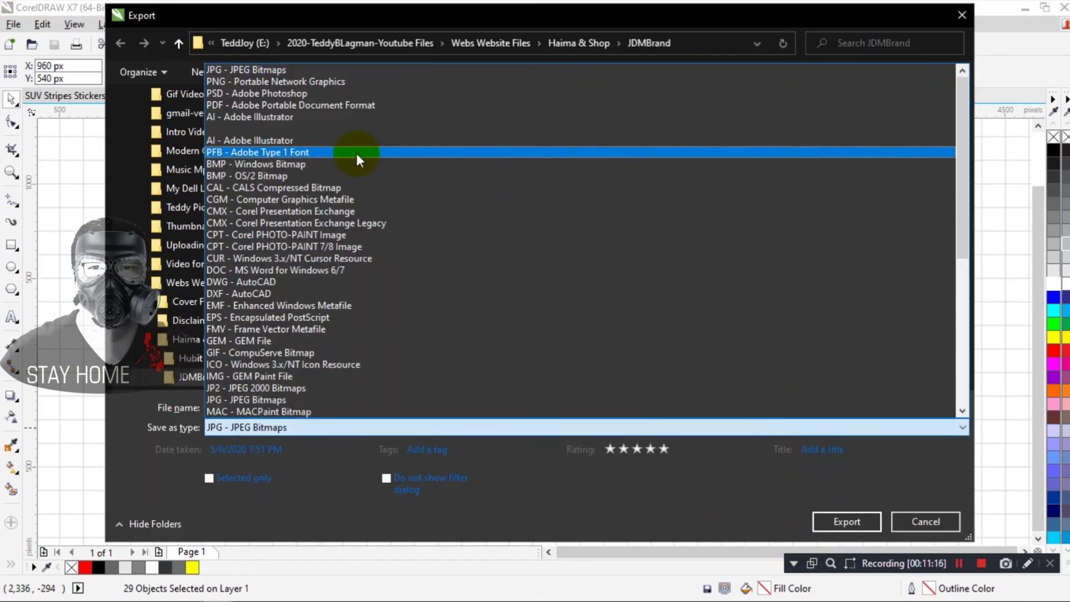
pyautogui.click(238, 82)
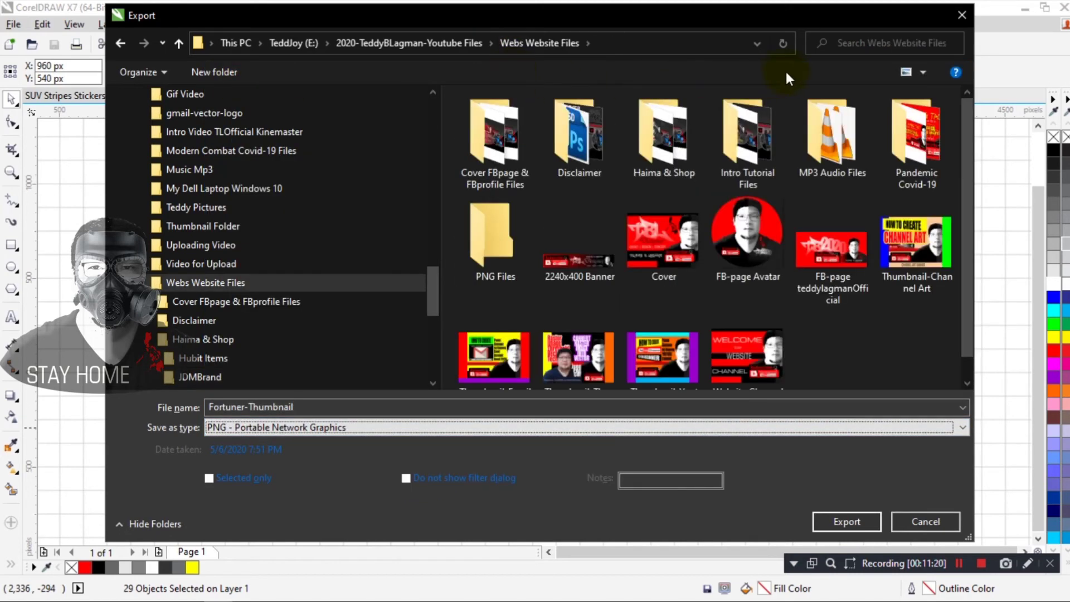
# Step: Export the thumbnail PNG into the Thumbnail SUV Files folder under YTC-CorelDRAW x7 Files, with the 24-bit RGB transparent settings
pyautogui.click(922, 73)
pyautogui.click(961, 151)
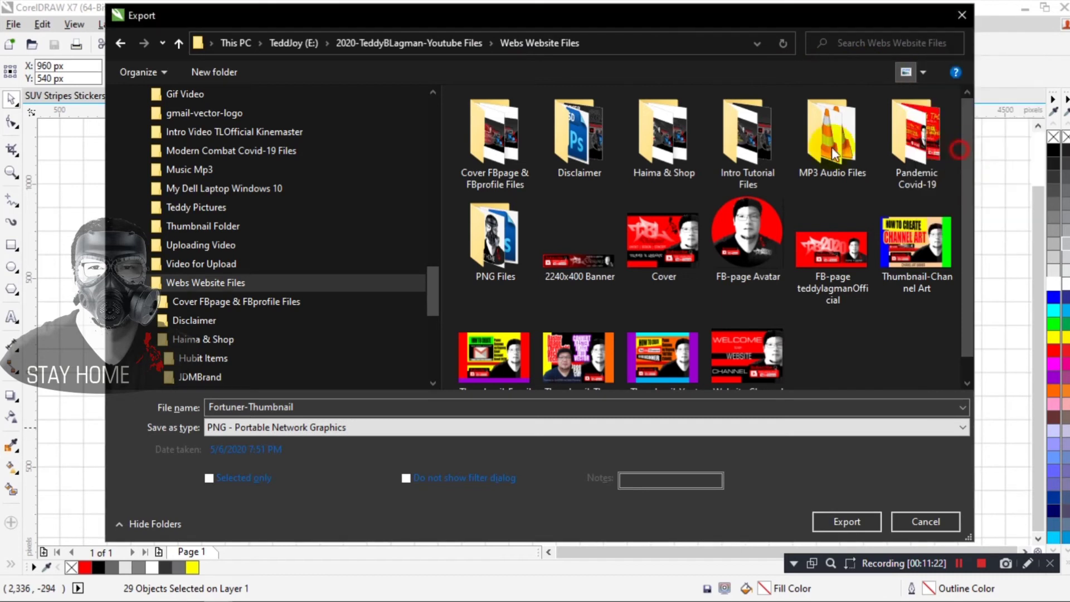
pyautogui.click(433, 45)
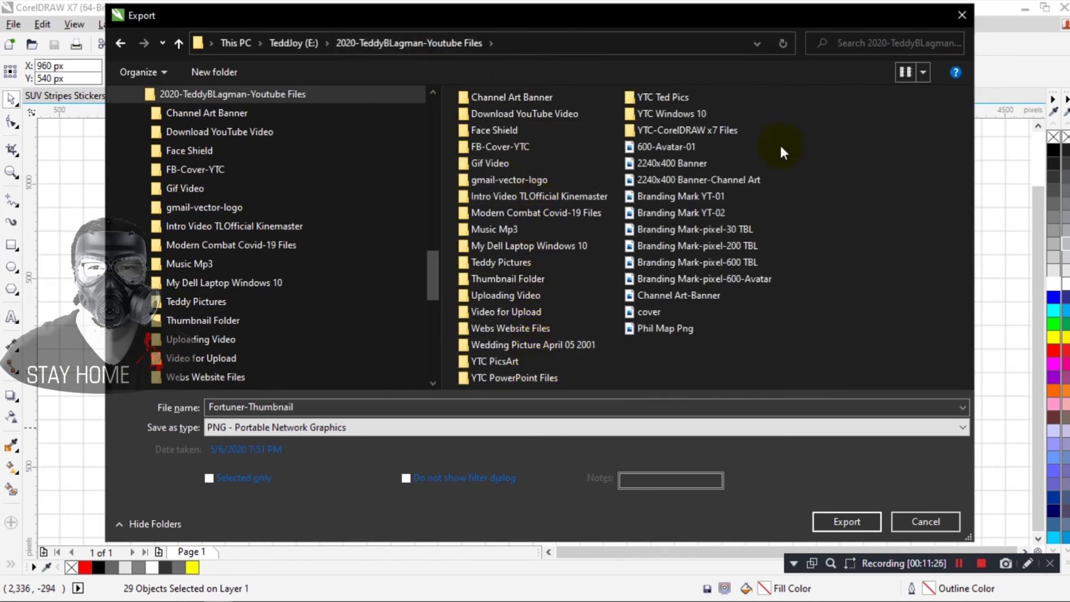
pyautogui.doubleClick(738, 130)
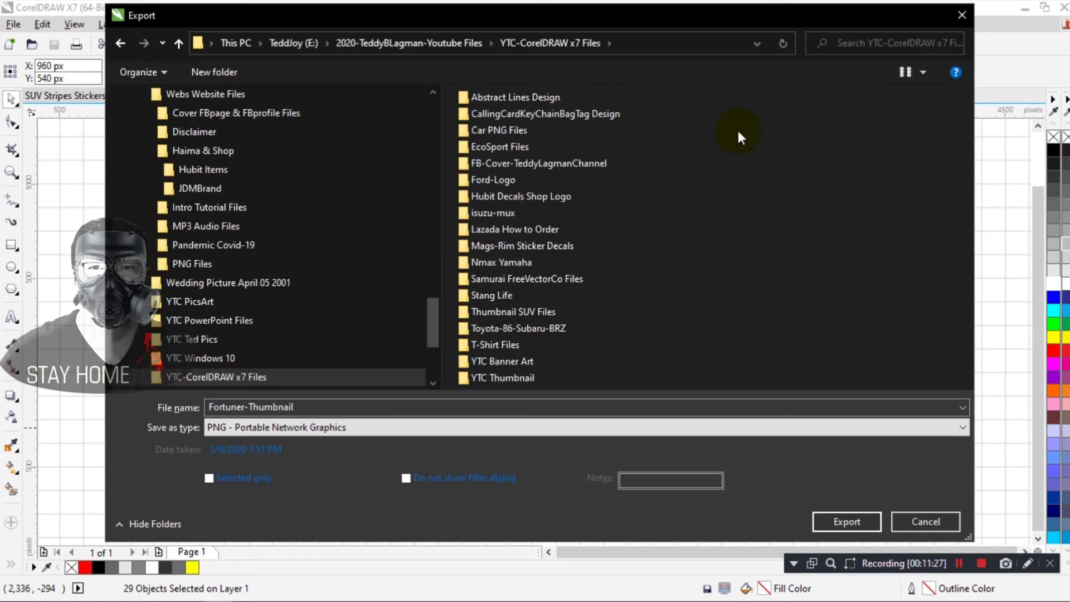
pyautogui.doubleClick(556, 312)
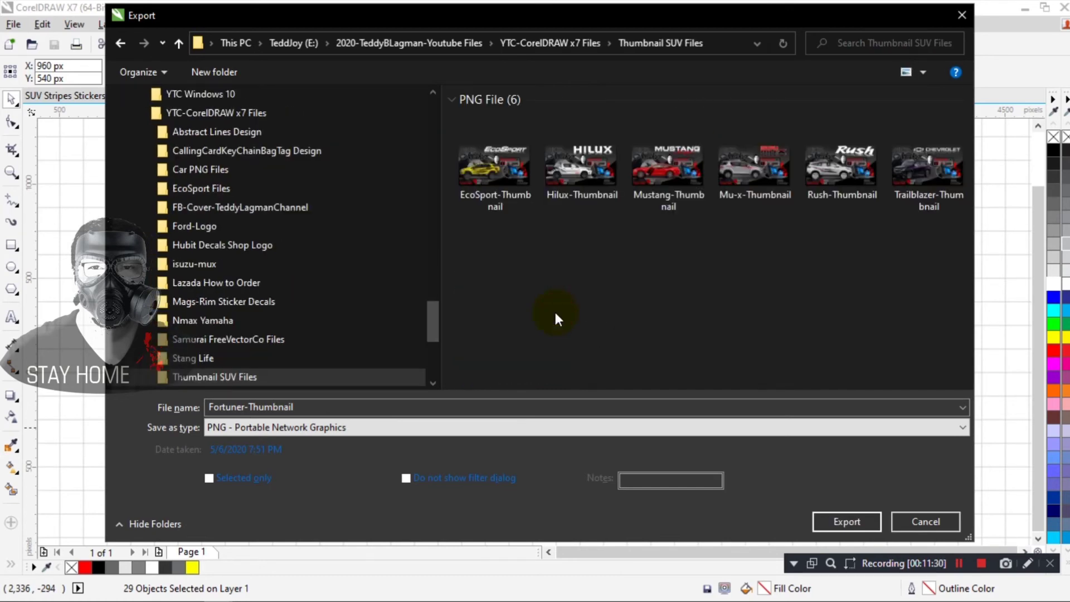
pyautogui.click(852, 526)
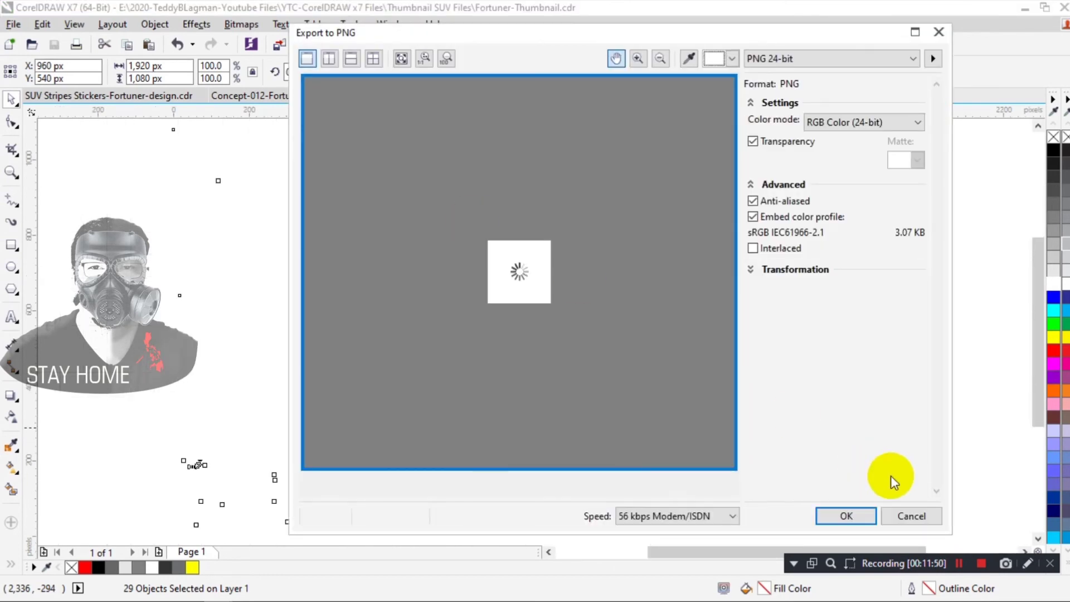
pyautogui.click(847, 515)
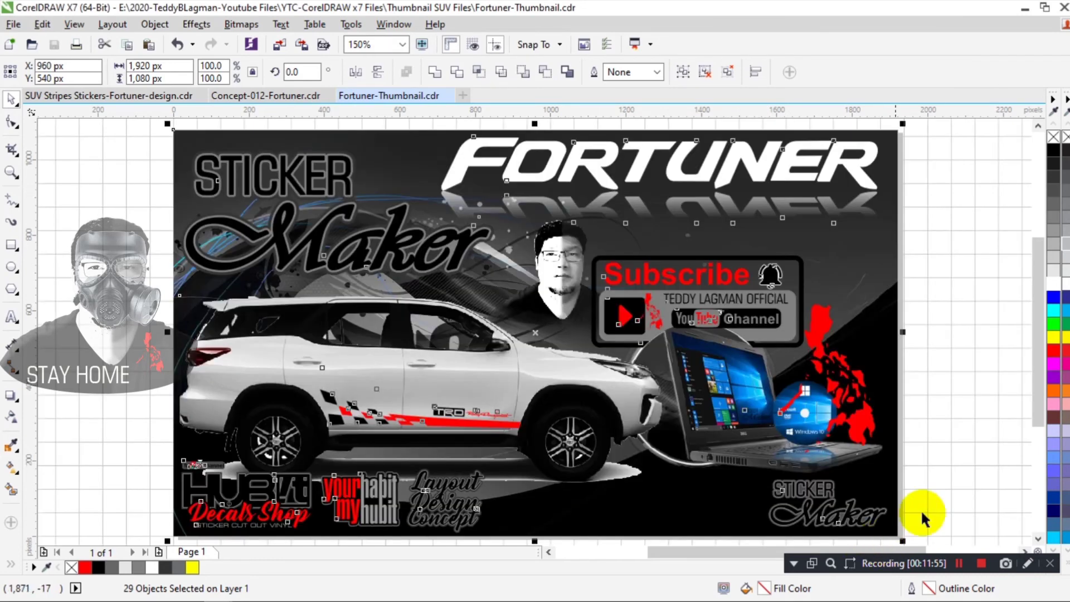
pyautogui.click(953, 453)
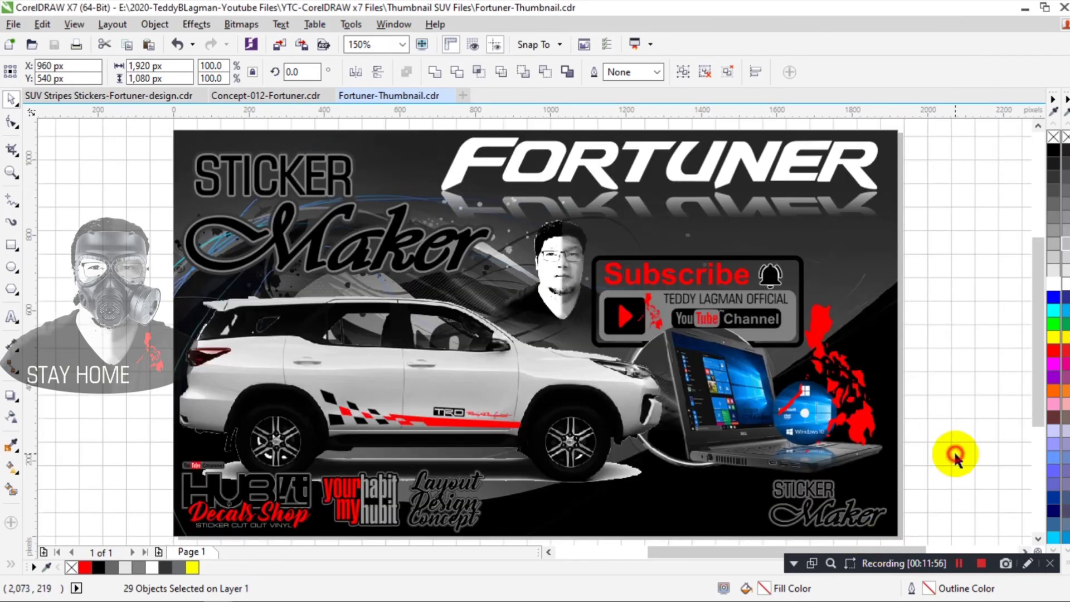
# Step: In Concept-012-Fortuner.cdr, move the side decals off the two lowest white SUVs into the blank area beneath their photos
pyautogui.click(265, 96)
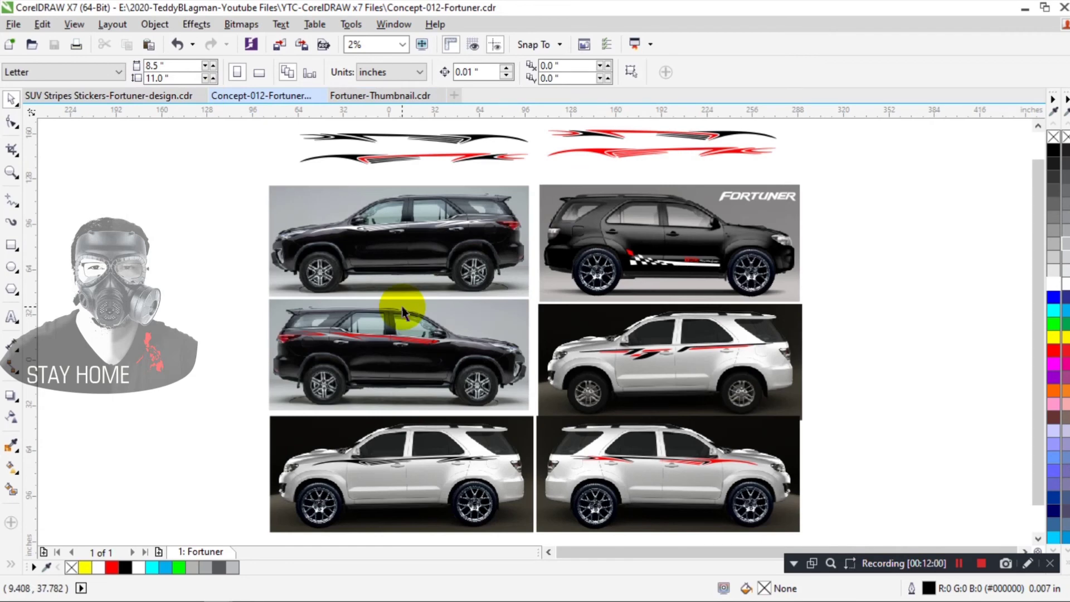
pyautogui.moveTo(270, 423); pyautogui.dragTo(776, 506)
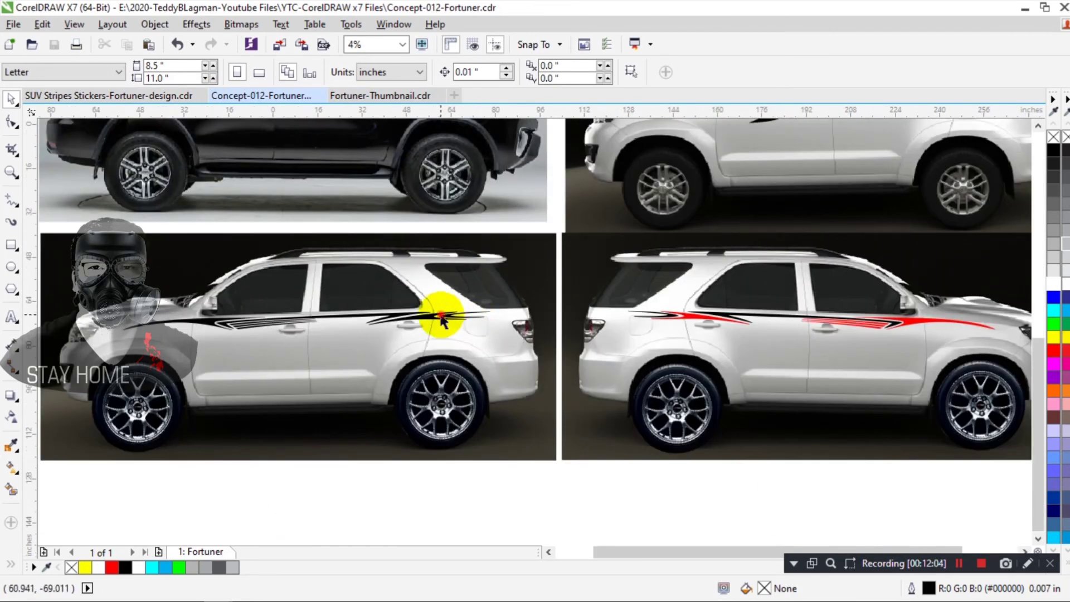
pyautogui.click(441, 317)
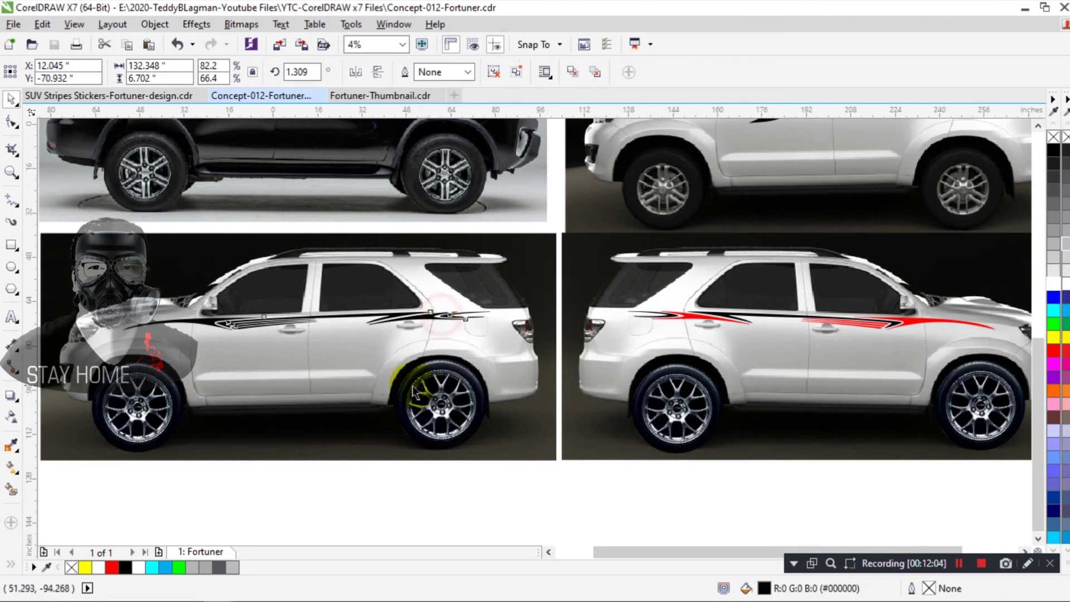
pyautogui.click(332, 317)
pyautogui.moveTo(307, 321); pyautogui.dragTo(334, 474)
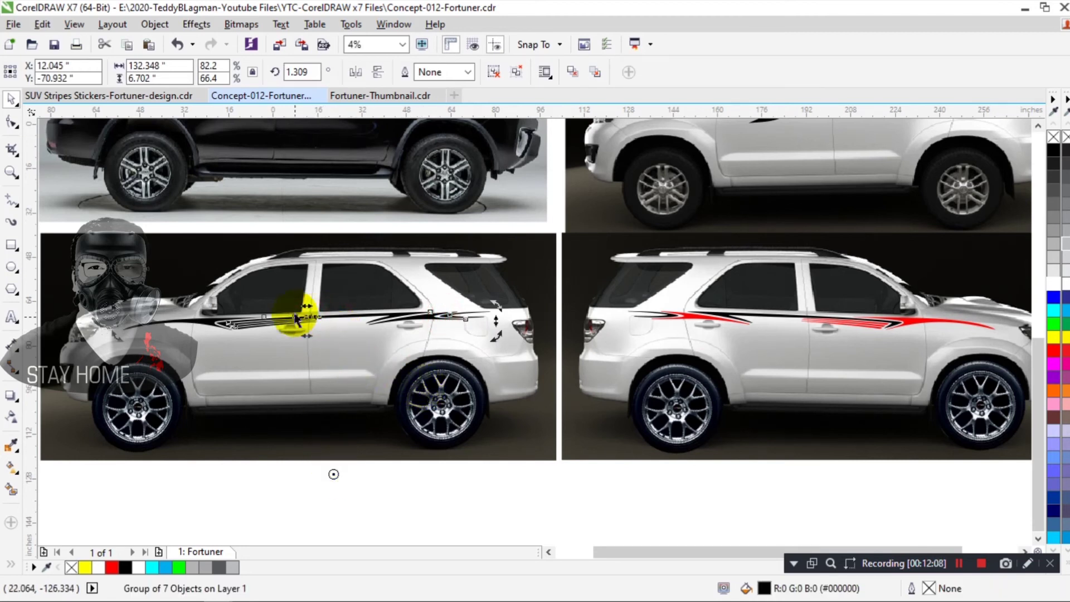
pyautogui.moveTo(306, 317); pyautogui.dragTo(329, 492)
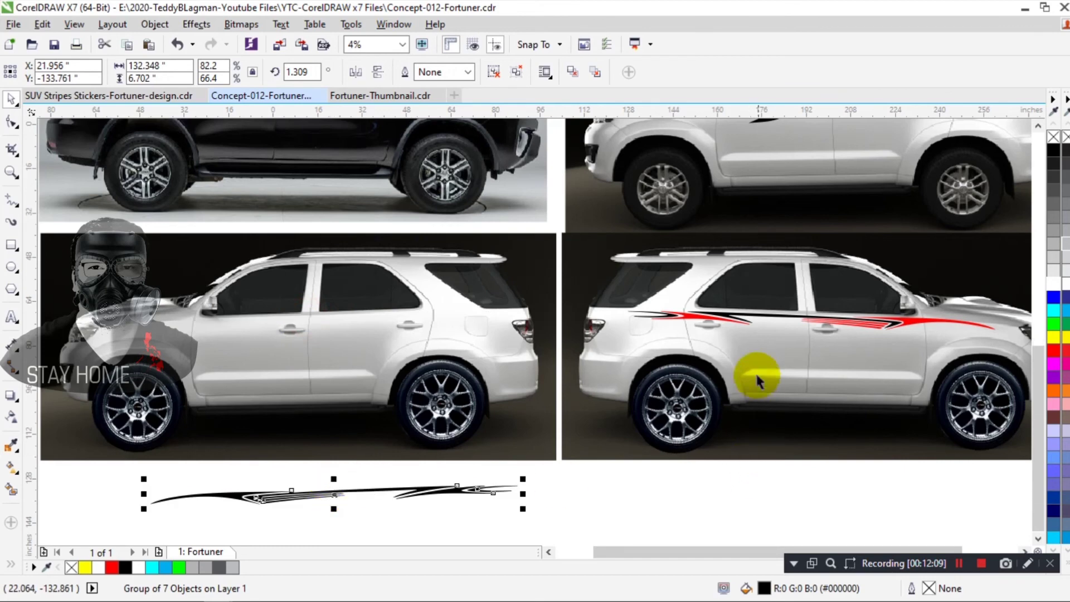
pyautogui.click(865, 322)
pyautogui.moveTo(816, 323); pyautogui.dragTo(814, 490)
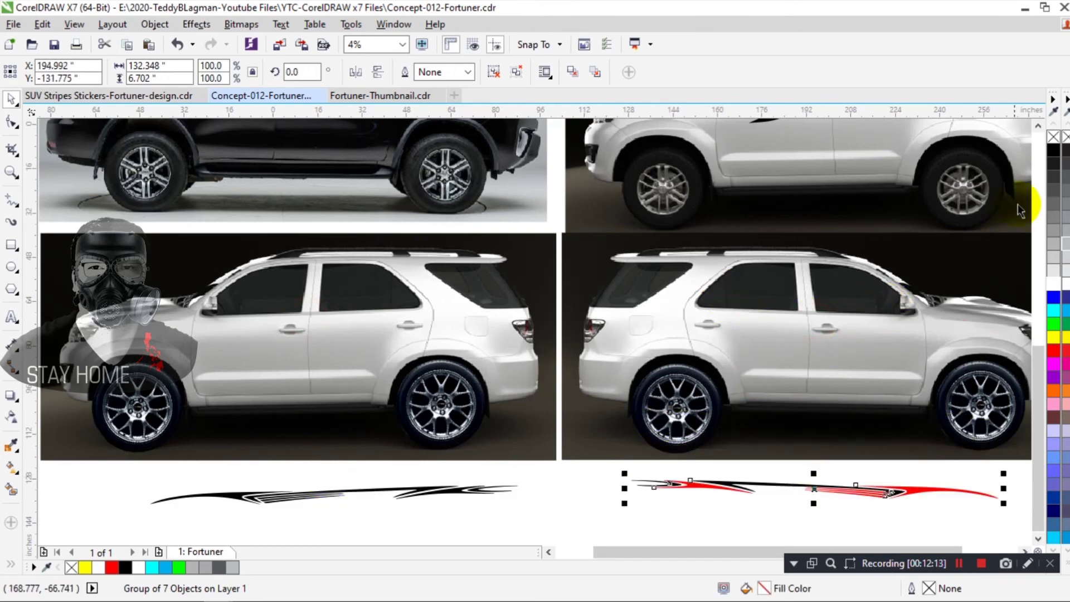
# Step: Move all pieces of the red-and-black stripe decal on the upper white SUV down to wheel level
pyautogui.click(1038, 126)
pyautogui.click(873, 188)
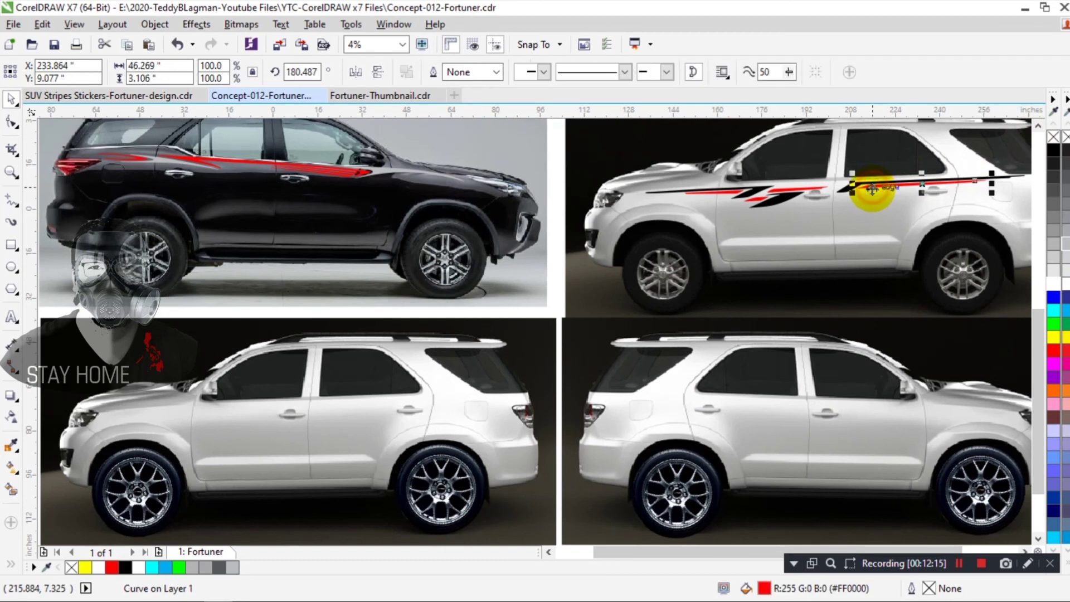
pyautogui.click(644, 186)
pyautogui.hscroll(3, 1029, 222)
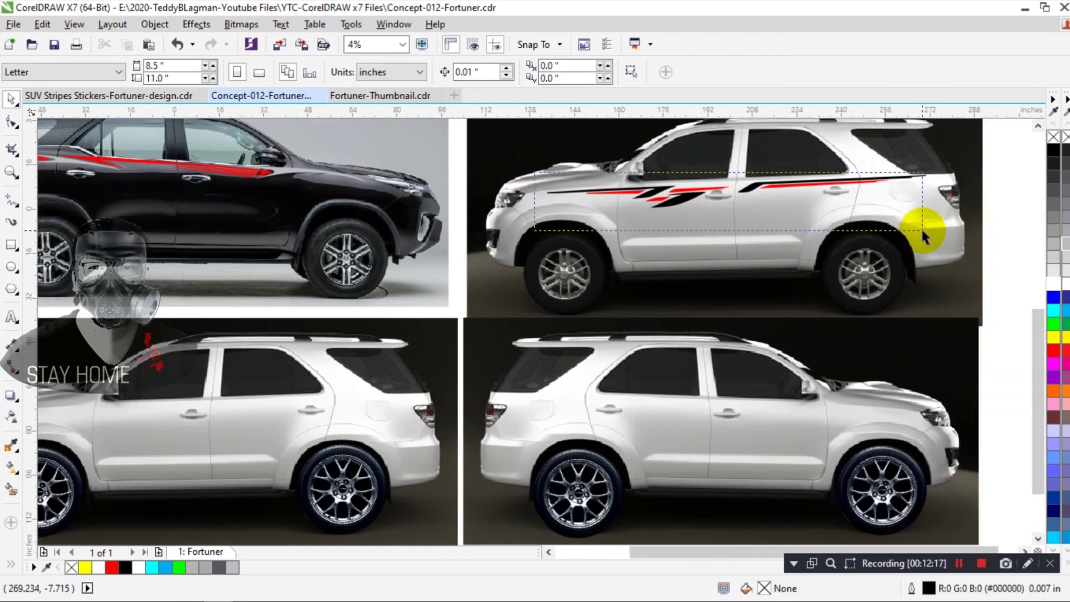
pyautogui.moveTo(735, 189); pyautogui.dragTo(739, 299)
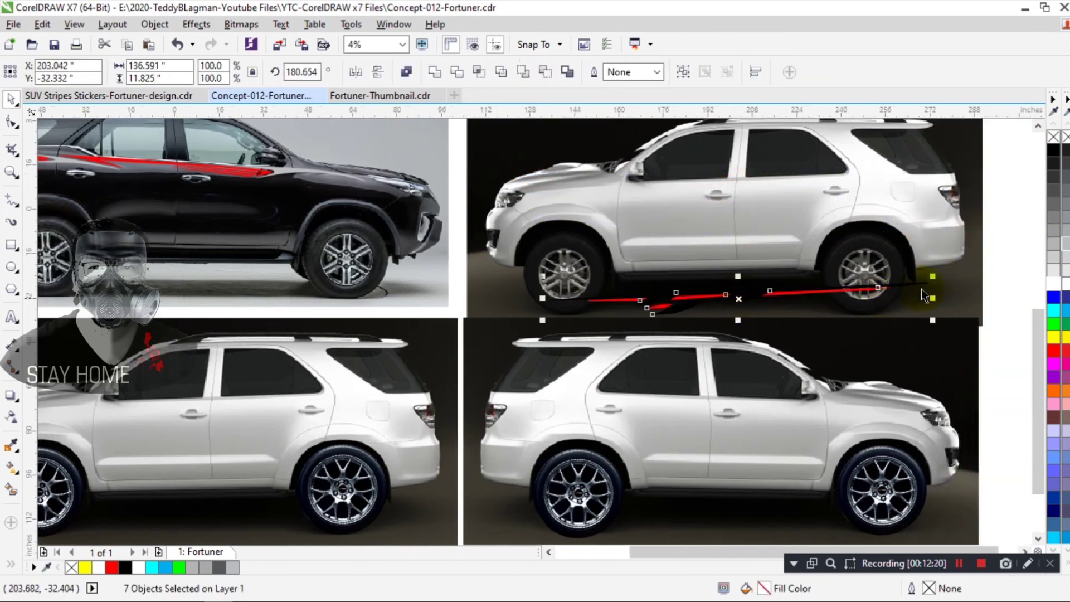
# Step: Move the red stripe decal off the body of the black SUV beside it, down to wheel level
pyautogui.scroll(-1, 288, 228)
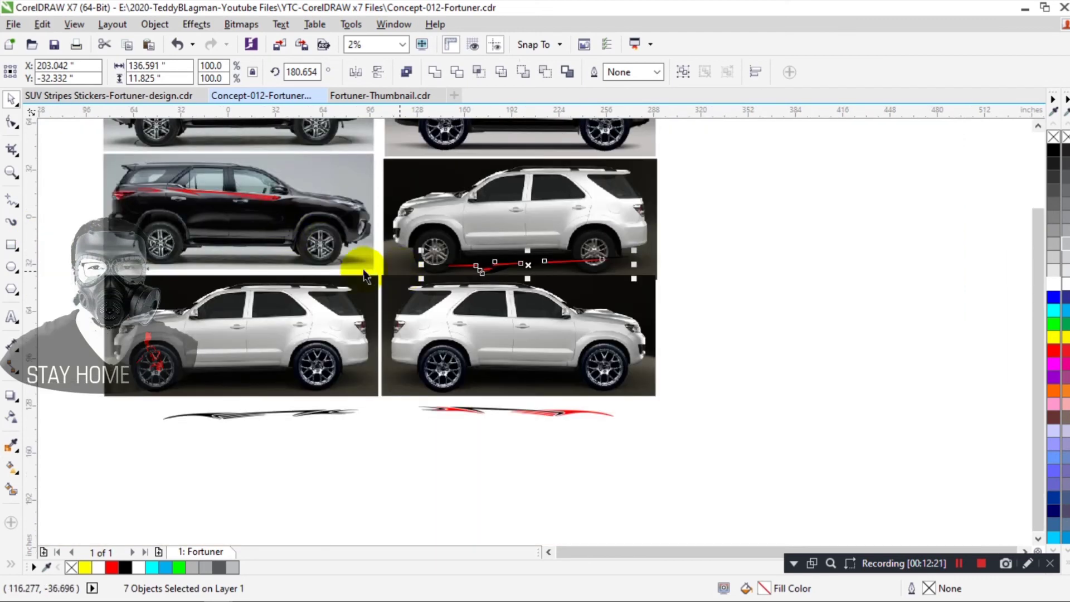
pyautogui.press('F2')
pyautogui.moveTo(84, 162); pyautogui.dragTo(819, 432)
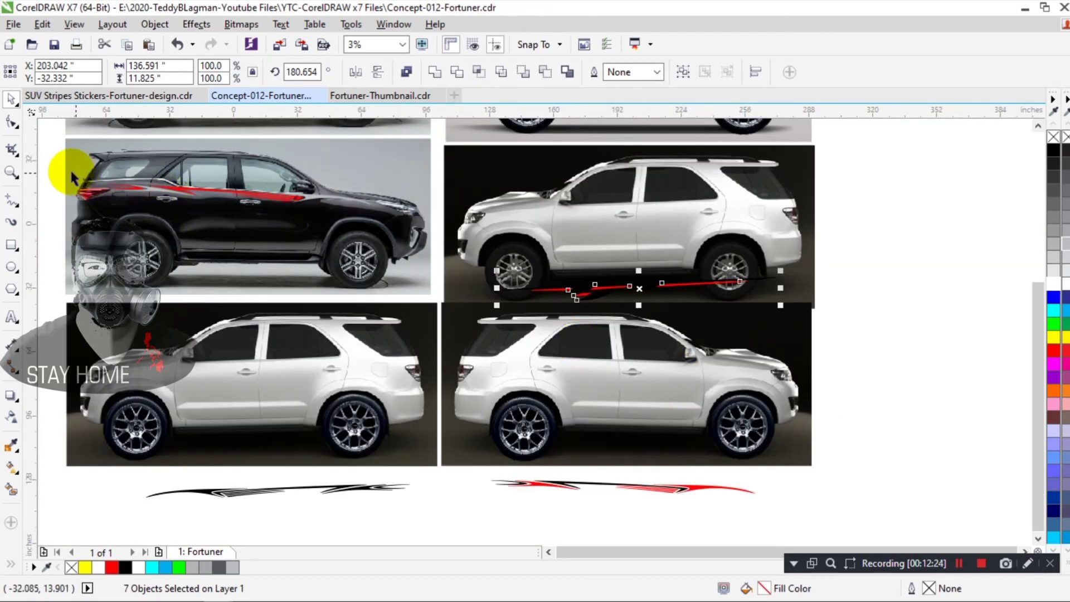
pyautogui.moveTo(315, 235); pyautogui.dragTo(243, 267)
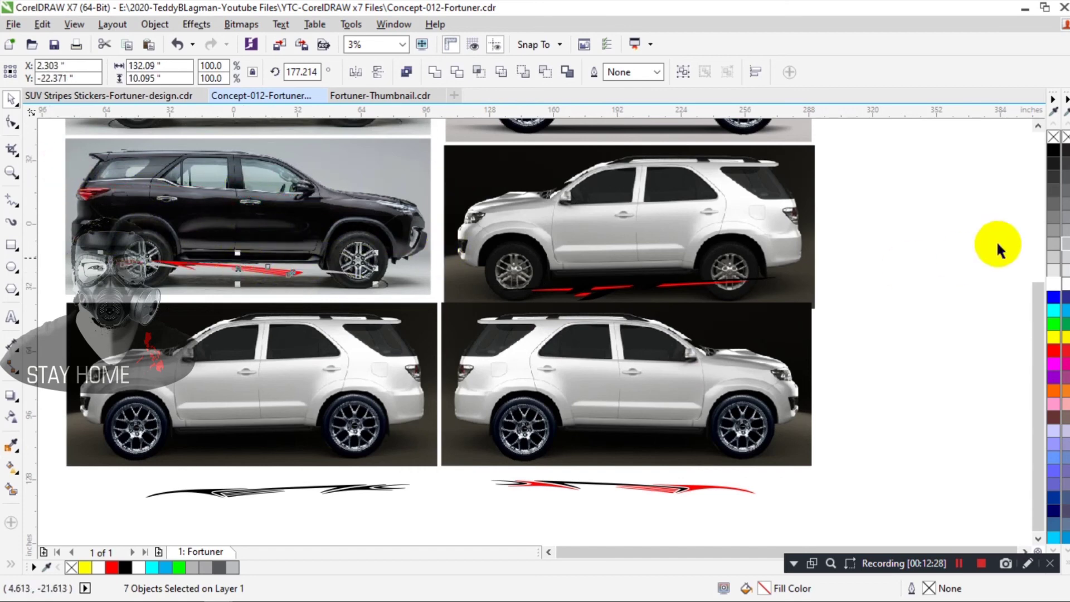
# Step: Move the white stripe decal off the body of the upper black SUV, down below its wheels
pyautogui.moveTo(1034, 319); pyautogui.dragTo(1041, 202)
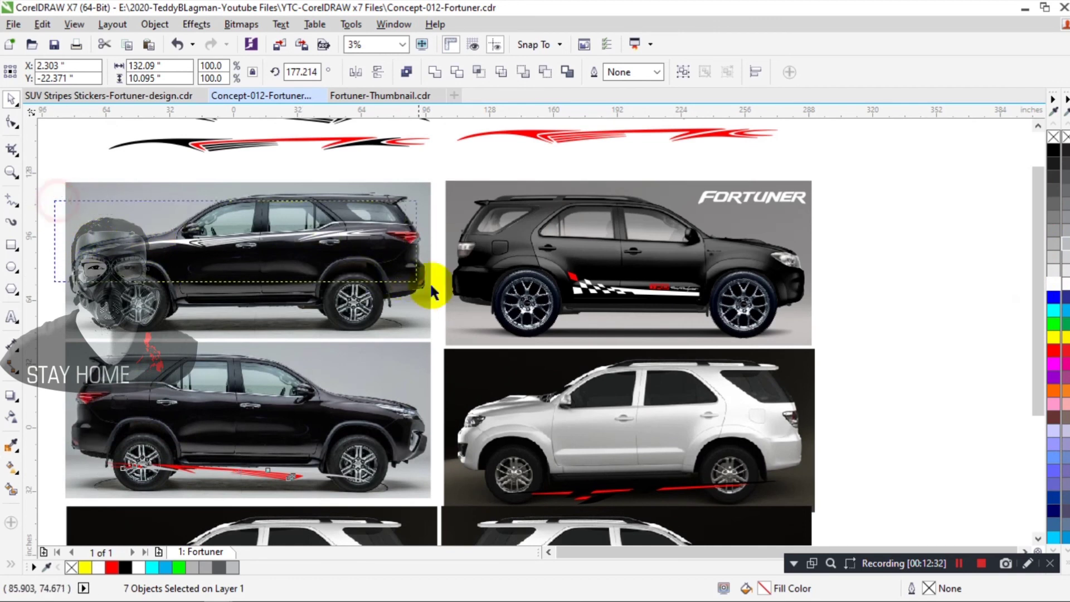
pyautogui.click(269, 249)
pyautogui.moveTo(269, 249); pyautogui.dragTo(282, 335)
# Step: Move the checkered TRD decal off the black SUV under the FORTUNER lettering, down below its body between the wheels
pyautogui.moveTo(846, 226); pyautogui.dragTo(500, 349)
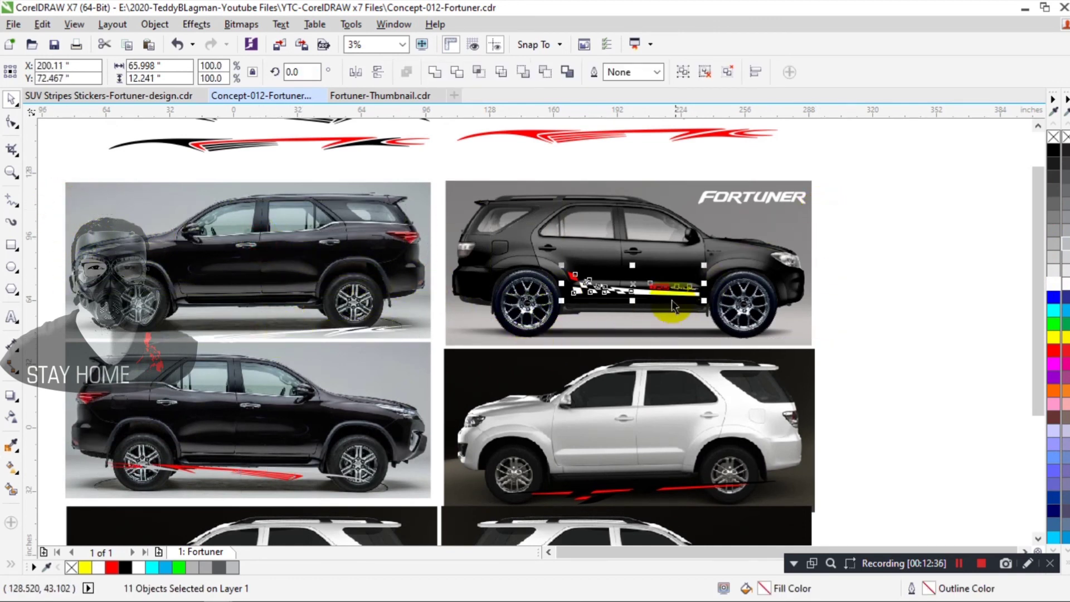
pyautogui.moveTo(676, 303); pyautogui.dragTo(635, 334)
pyautogui.click(900, 352)
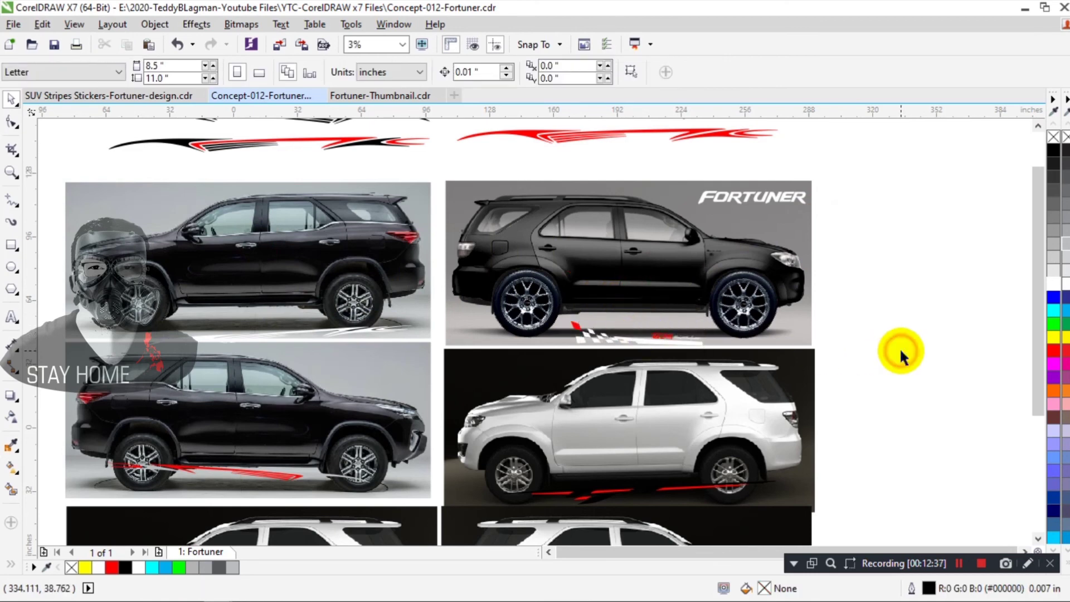
pyautogui.scroll(-1, 900, 346)
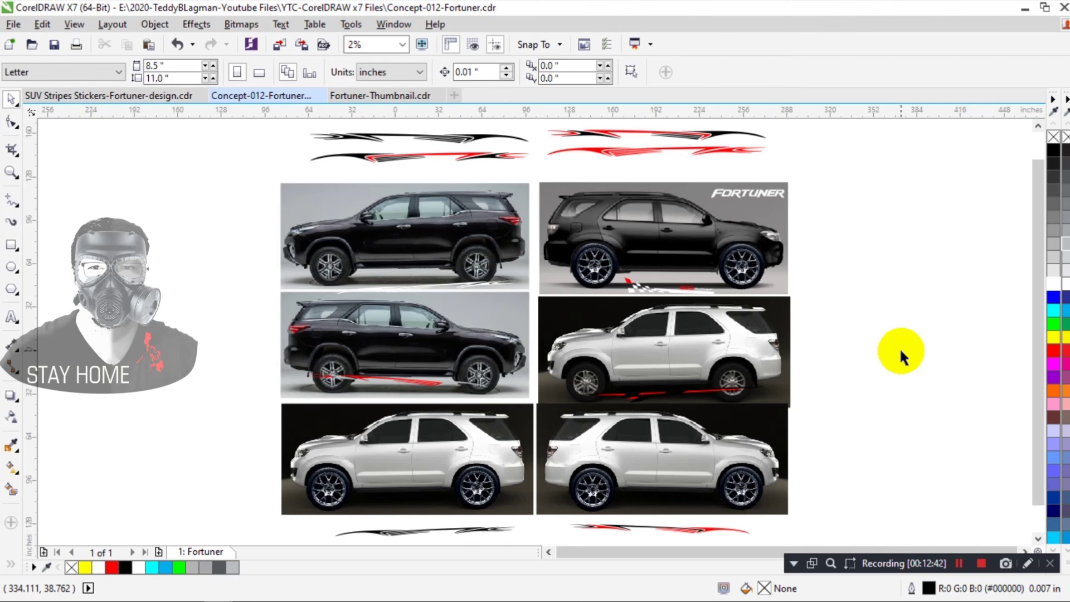
# Step: Undo all the decal moves in Concept-012-Fortuner.cdr, back to the decals placed on the six SUVs
pyautogui.hotkey('ctrl', 'z')
pyautogui.hotkey('ctrl', 'z')
pyautogui.hotkey('ctrl', 'z')
pyautogui.hotkey('ctrl', 'z')
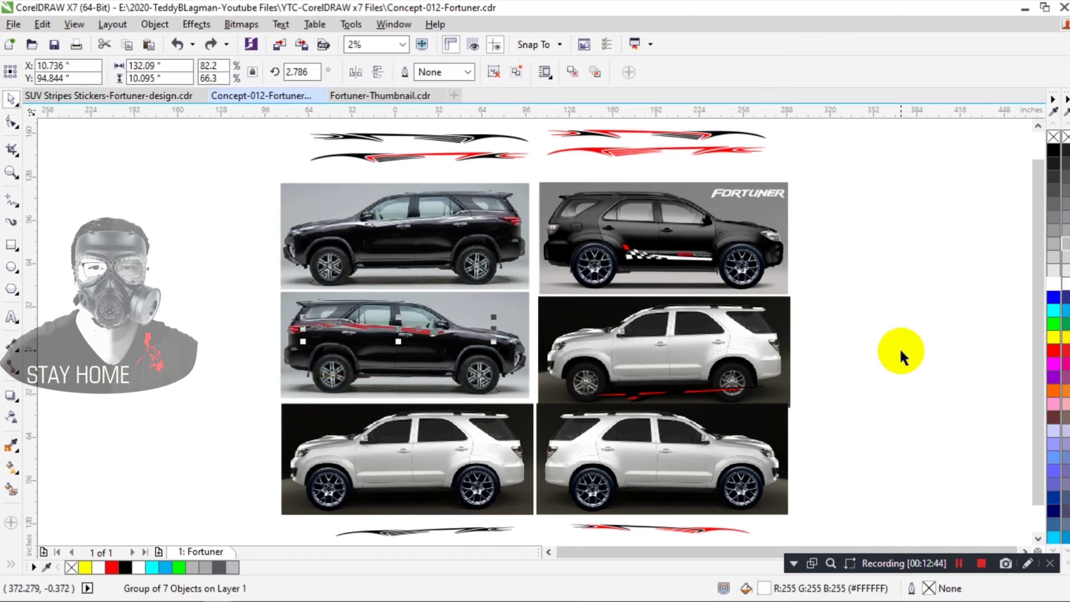
pyautogui.hotkey('ctrl', 'z')
pyautogui.hotkey('ctrl', 'z')
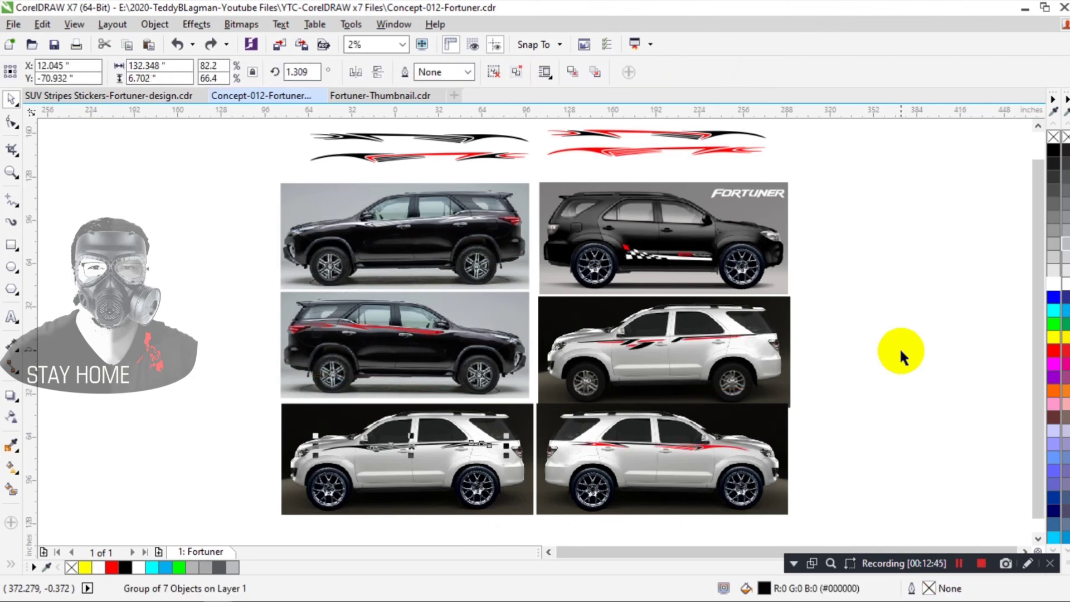
pyautogui.click(899, 346)
pyautogui.scroll(1, 959, 265)
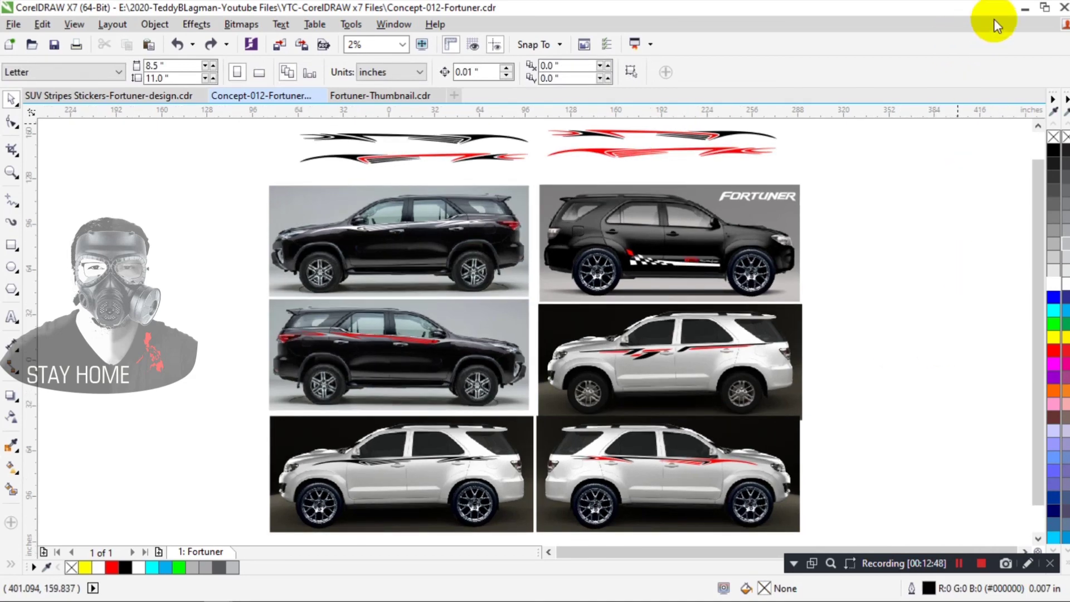
# Step: Switch to the SUV Stripes Stickers-Fortuner-design.cdr document and clear the current selection
pyautogui.click(1025, 7)
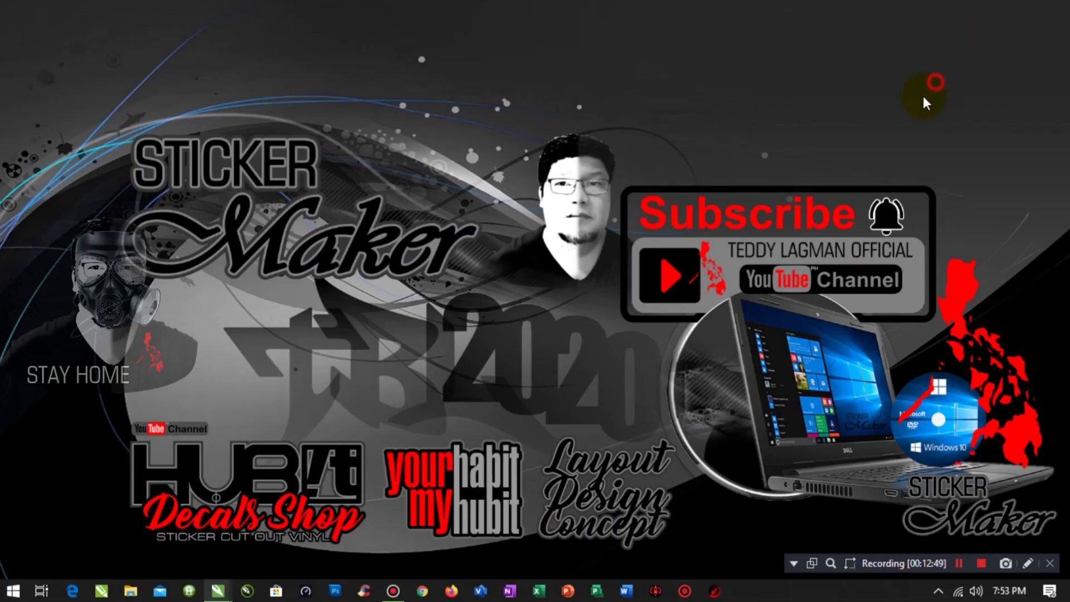
pyautogui.moveTo(223, 595)
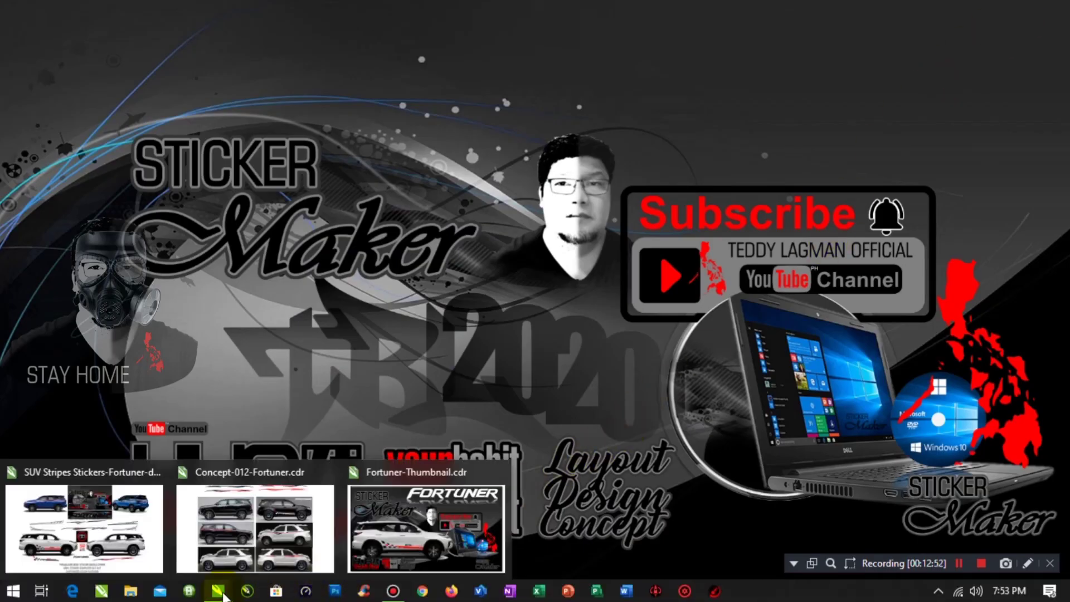
pyautogui.click(83, 518)
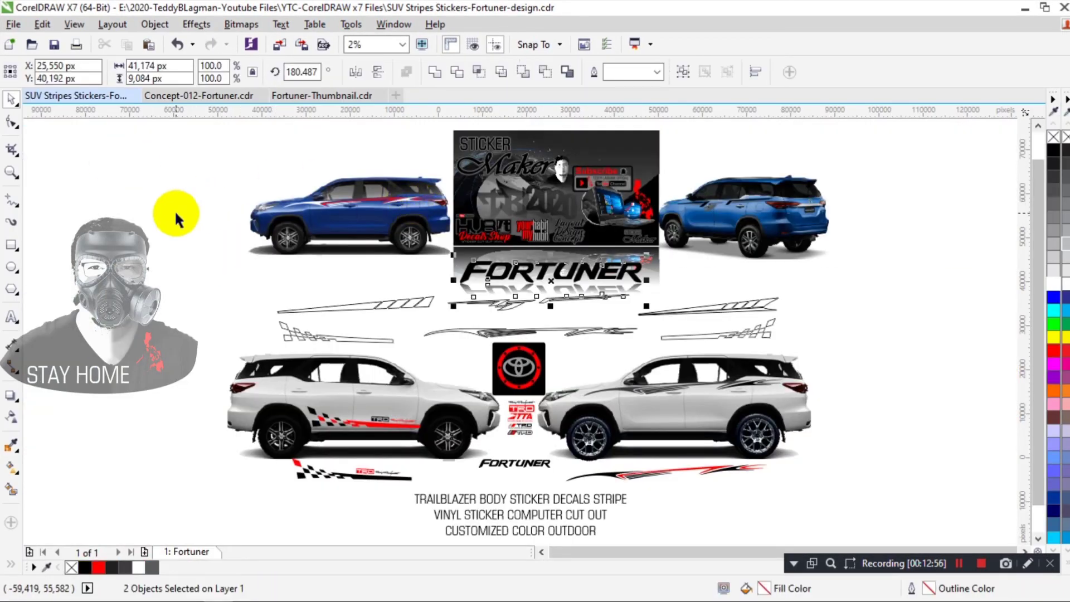
pyautogui.click(175, 210)
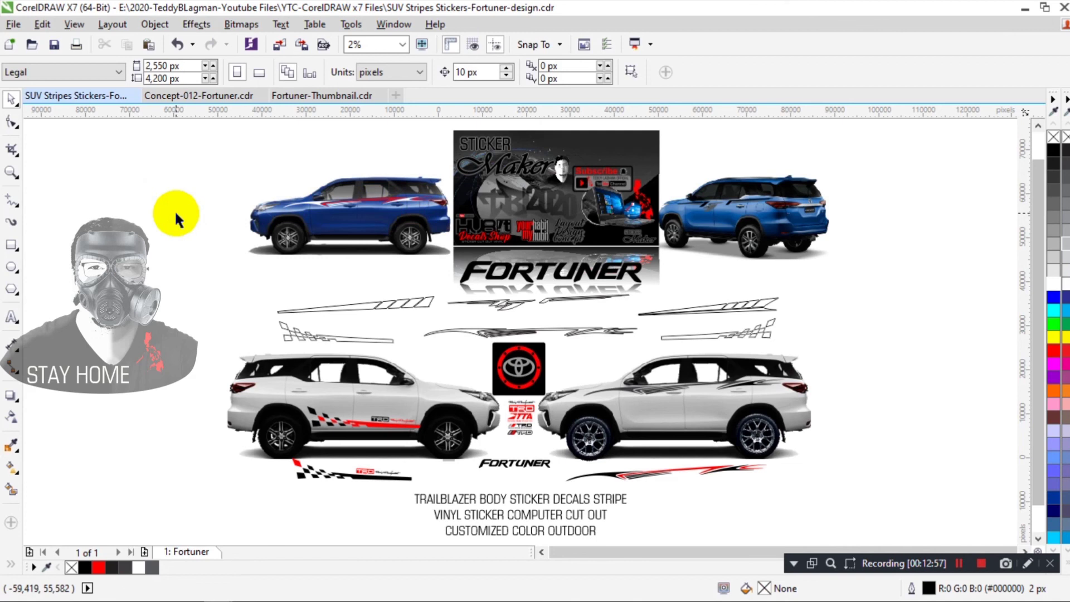
# Step: Dismiss the VGCore error and shift the three-line TRAILBLAZER caption slightly up and to the right beneath the vehicles
pyautogui.click(437, 496)
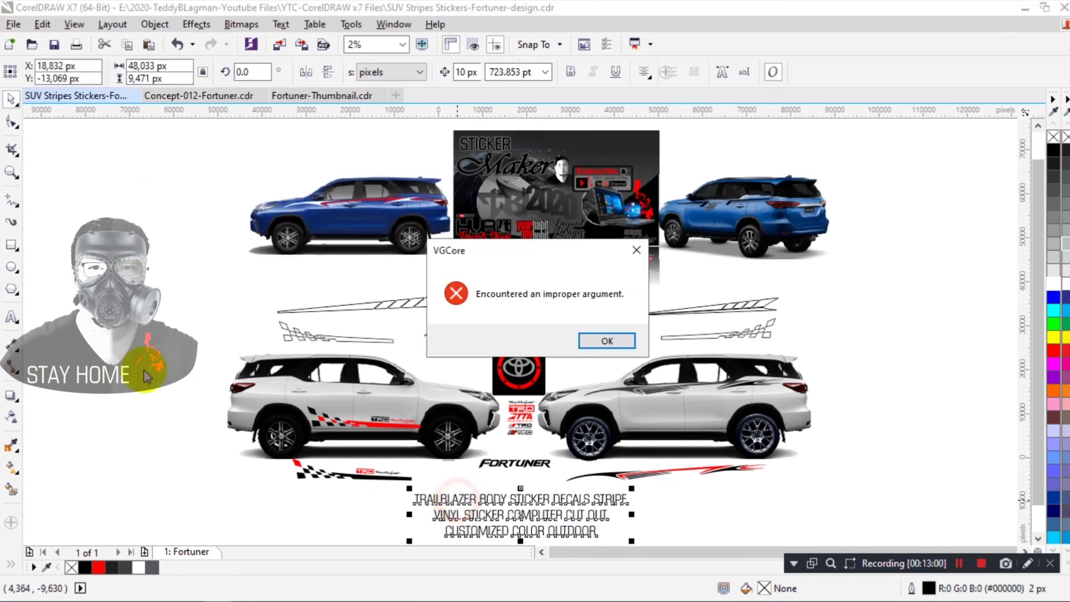
pyautogui.click(601, 344)
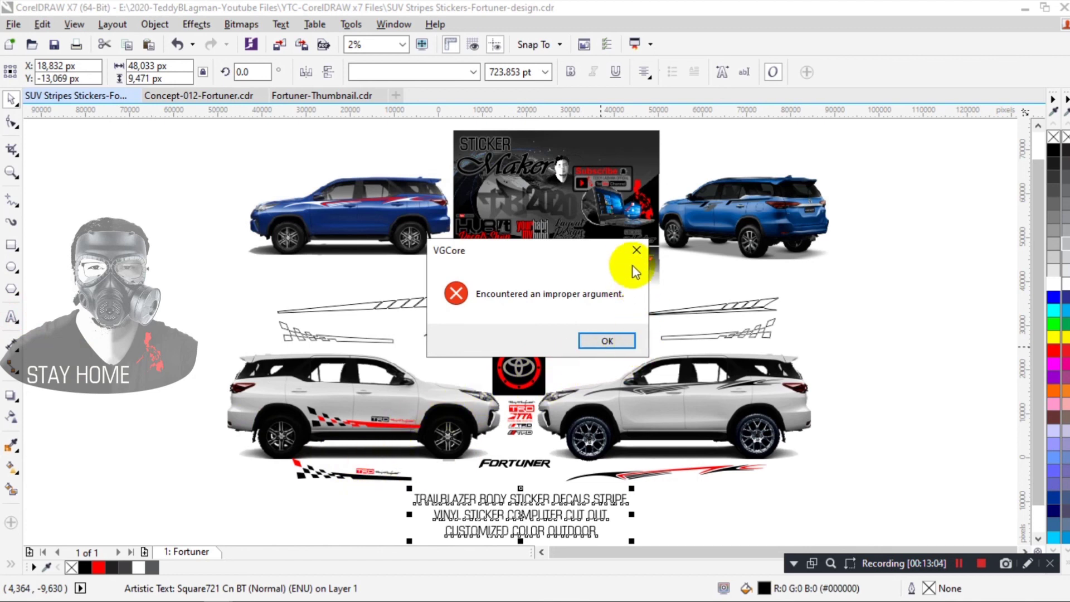
pyautogui.click(637, 251)
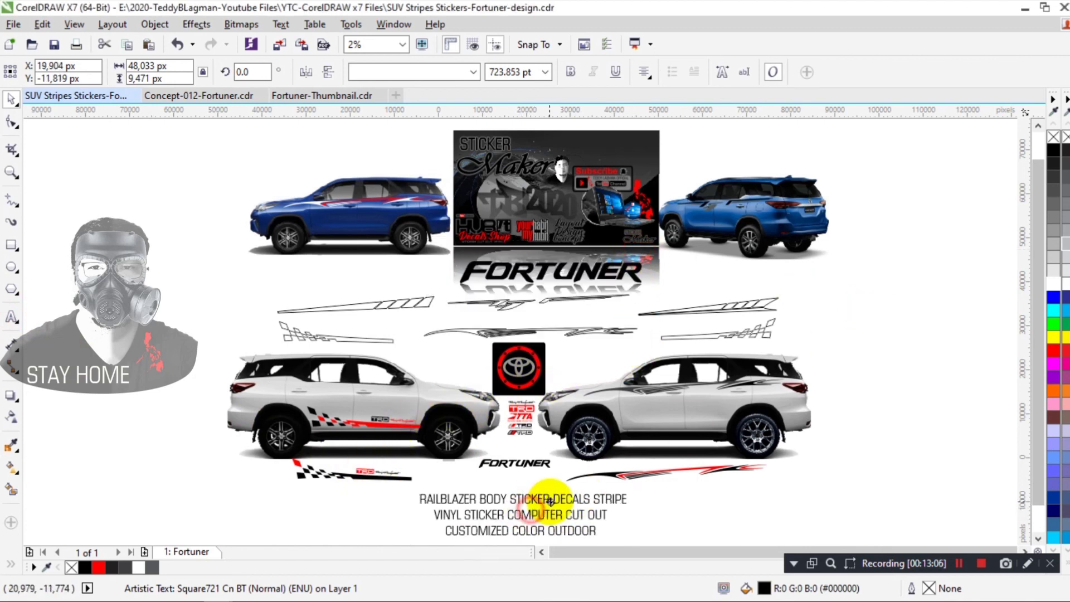
pyautogui.moveTo(550, 500); pyautogui.dragTo(566, 493)
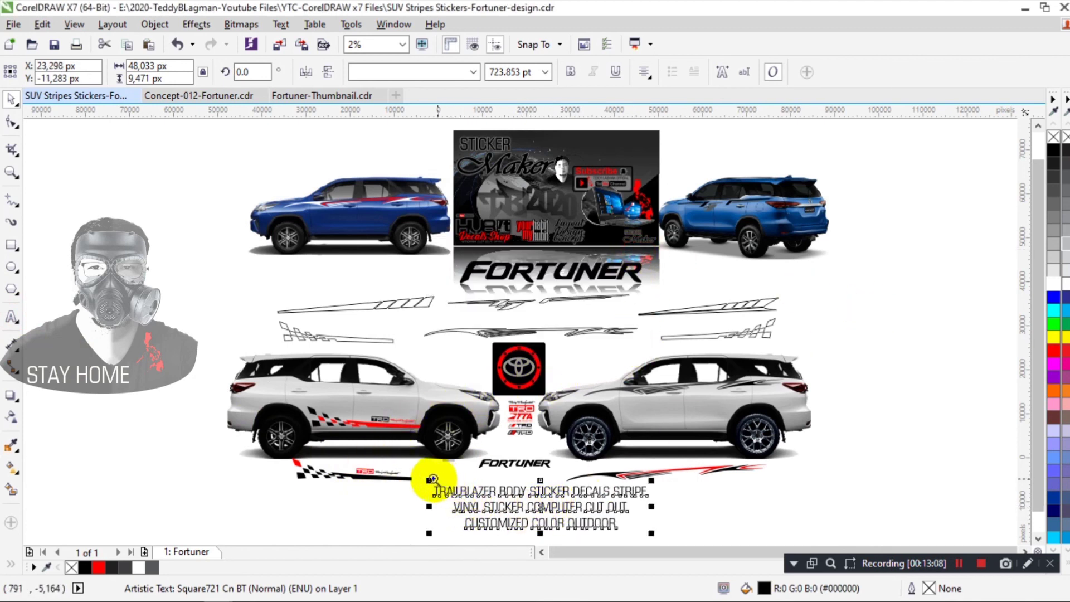
# Step: Replace the word TRAILBLAZER with FORTUNER in the caption's first line, finishing text editing and deselecting the caption
pyautogui.scroll(3, 472, 512)
pyautogui.click(10, 317)
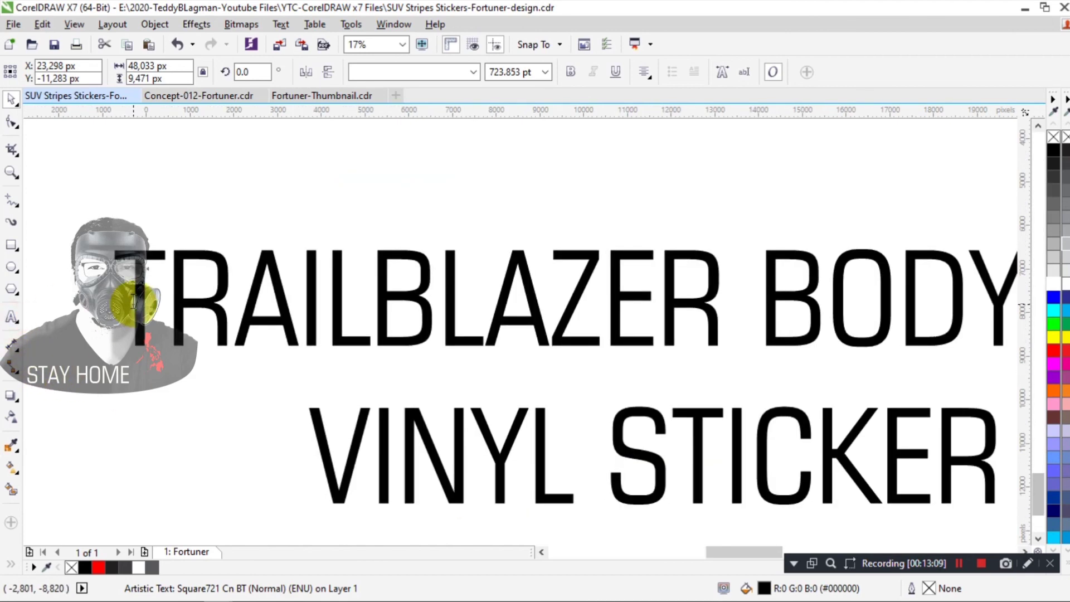
pyautogui.moveTo(132, 251); pyautogui.dragTo(714, 327)
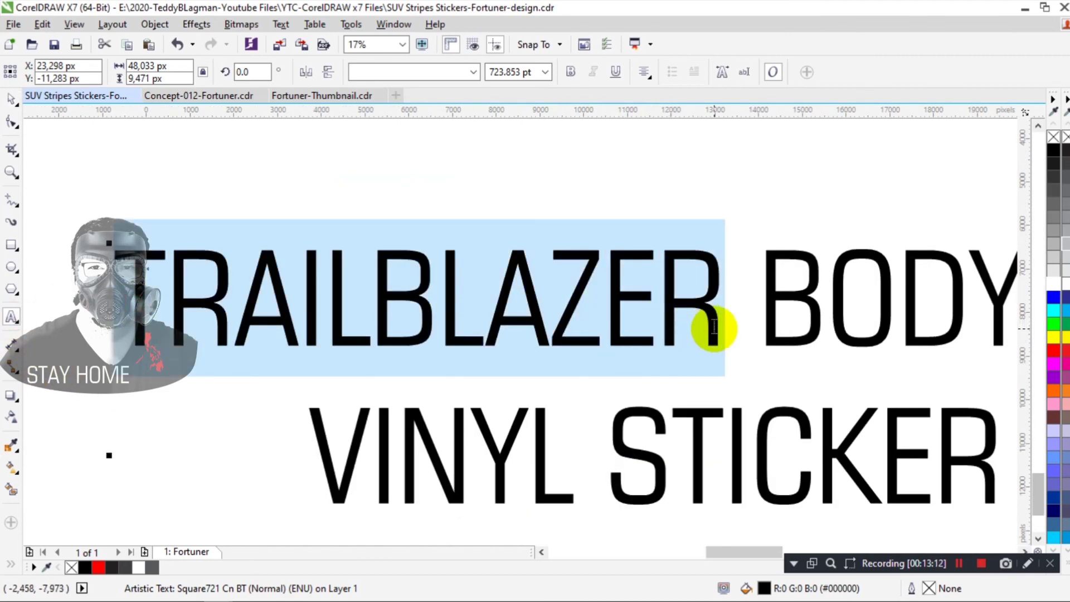
pyautogui.write('FORTUNER')
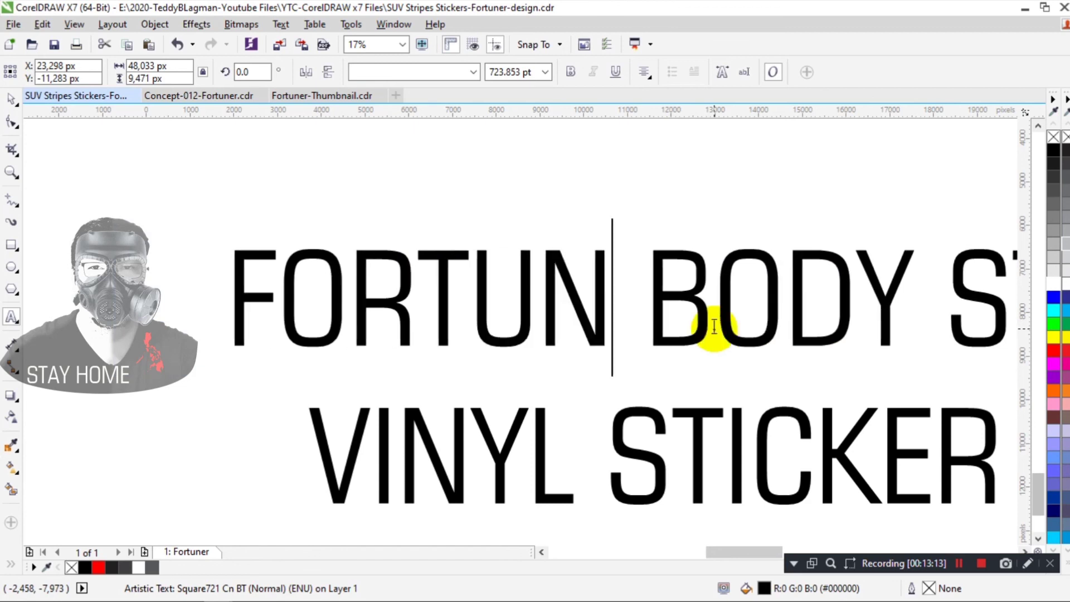
pyautogui.click(11, 99)
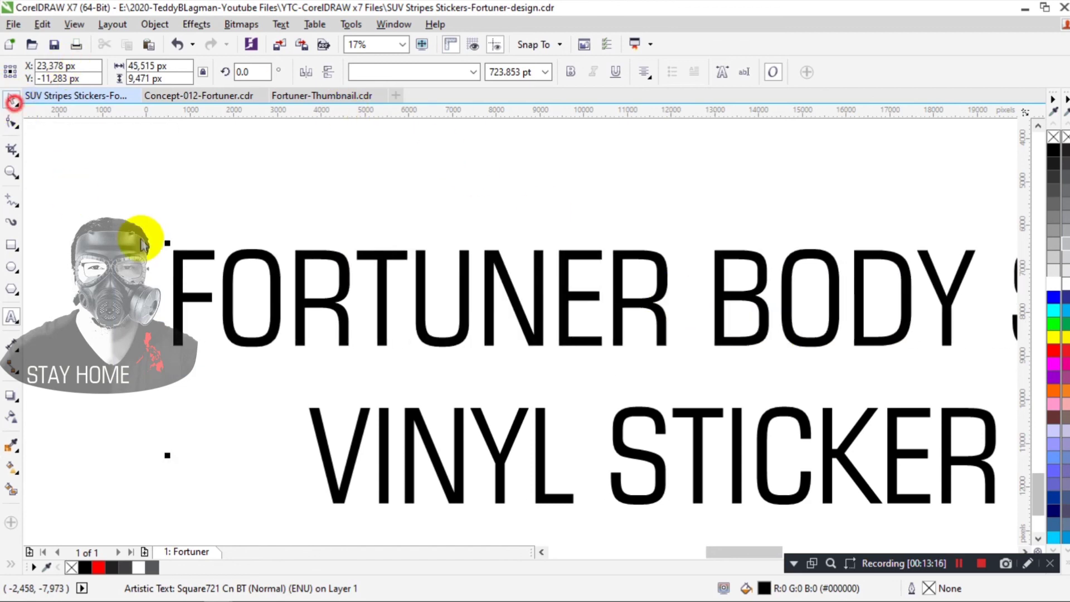
pyautogui.press('F4')
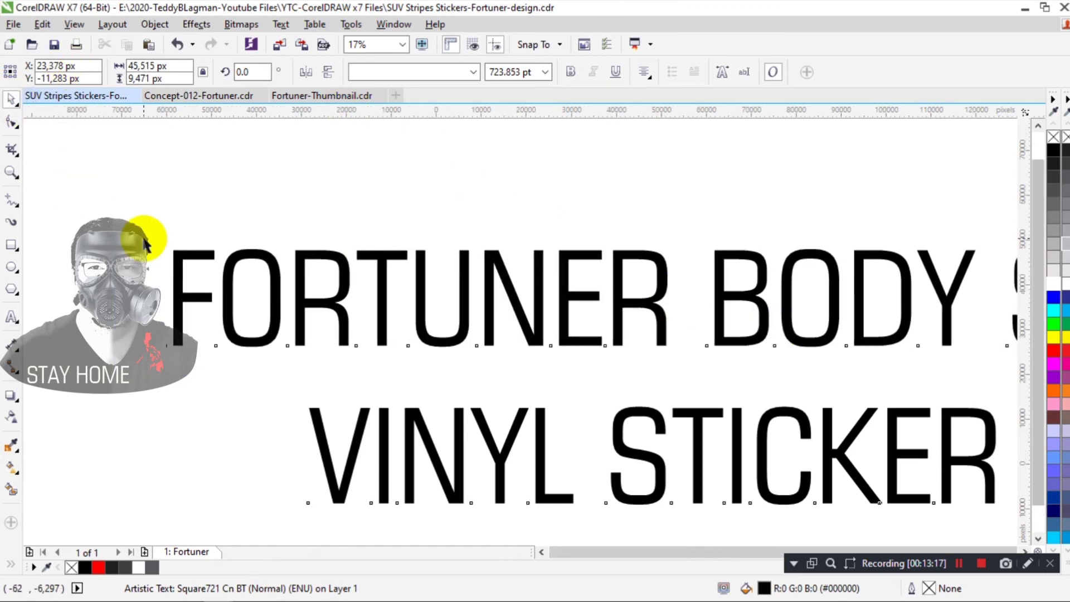
pyautogui.click(144, 240)
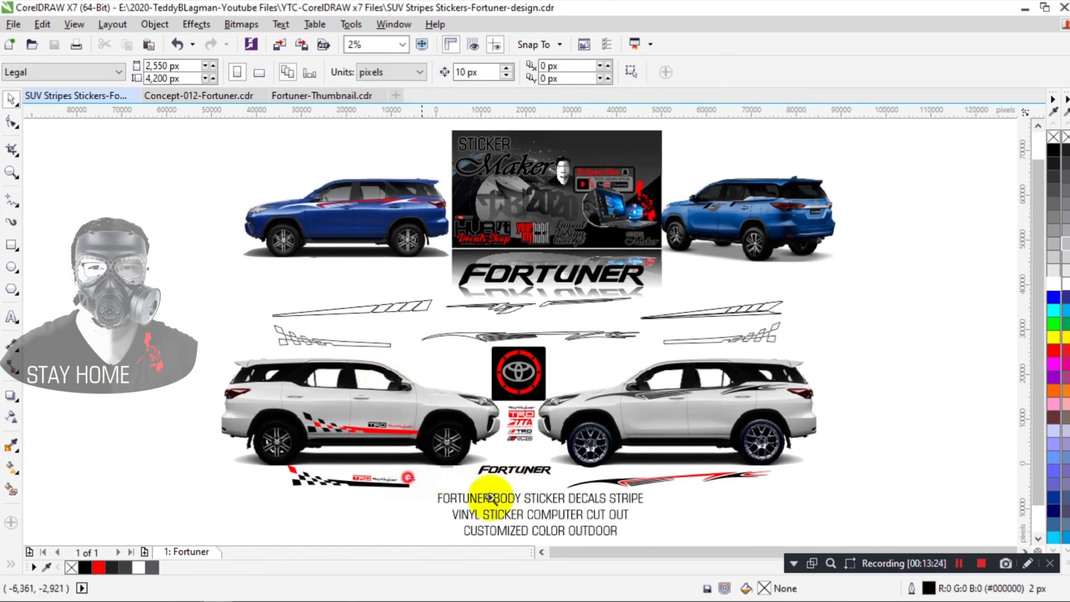
# Step: Check the FORTUNER caption up close and within the whole layout, and minimize the CorelDRAW window
pyautogui.scroll(-2, 681, 549)
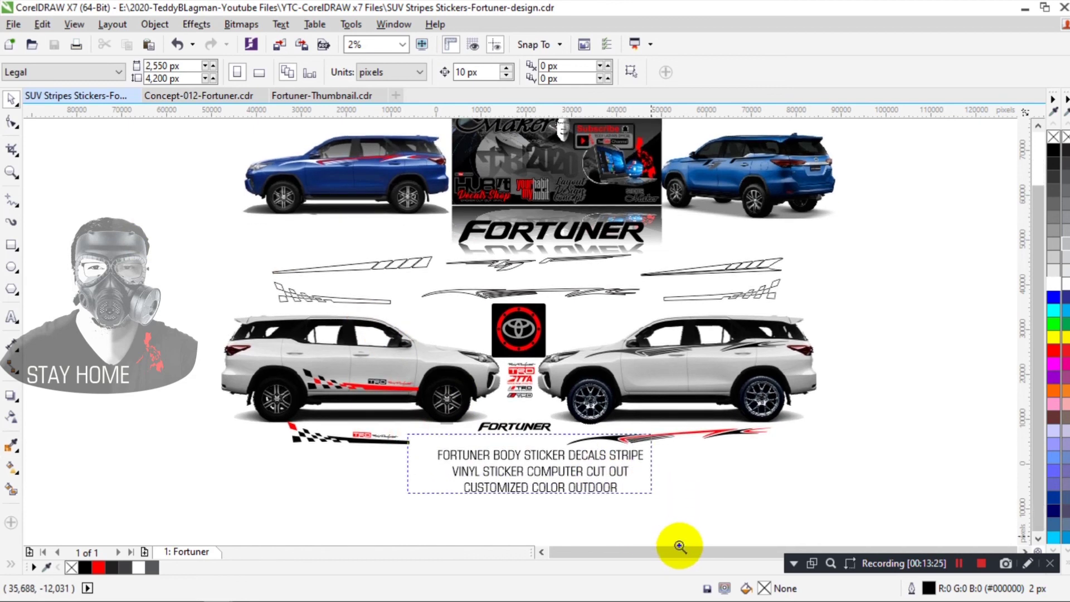
pyautogui.scroll(2, 680, 546)
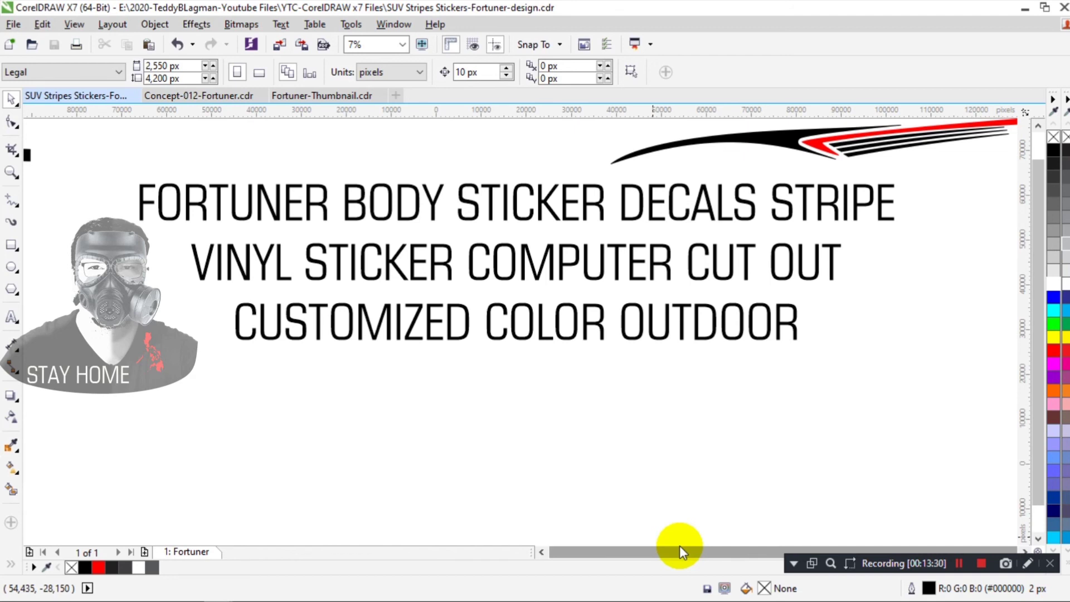
pyautogui.press('F4')
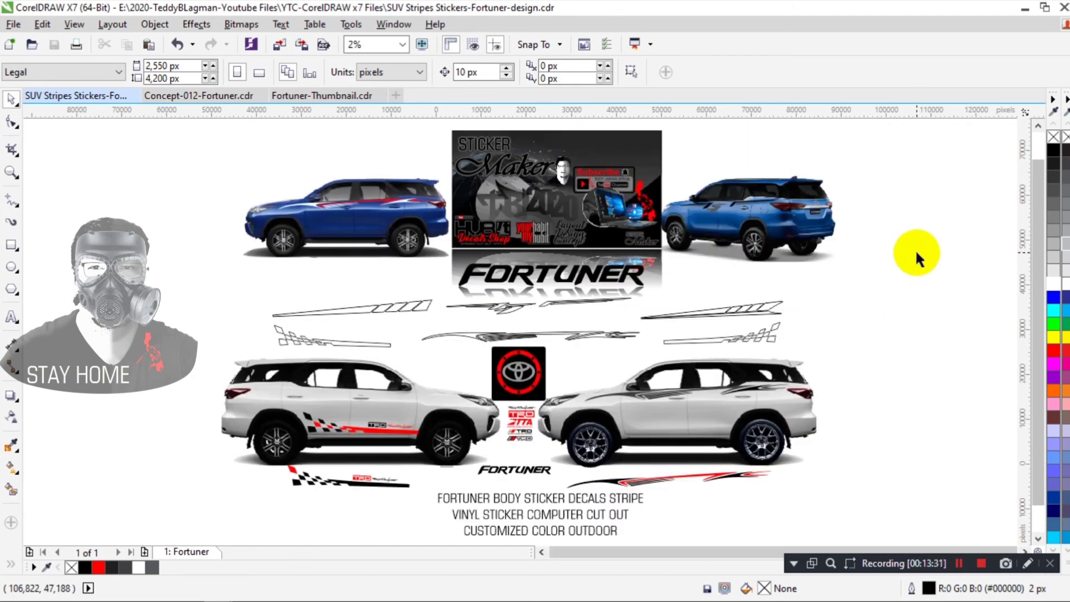
pyautogui.click(1019, 7)
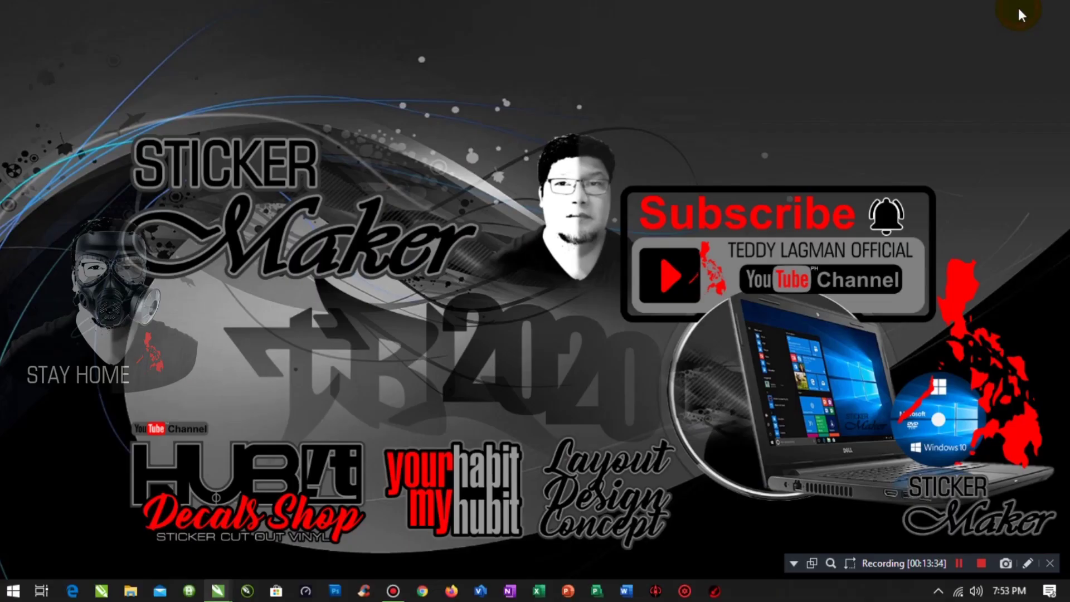